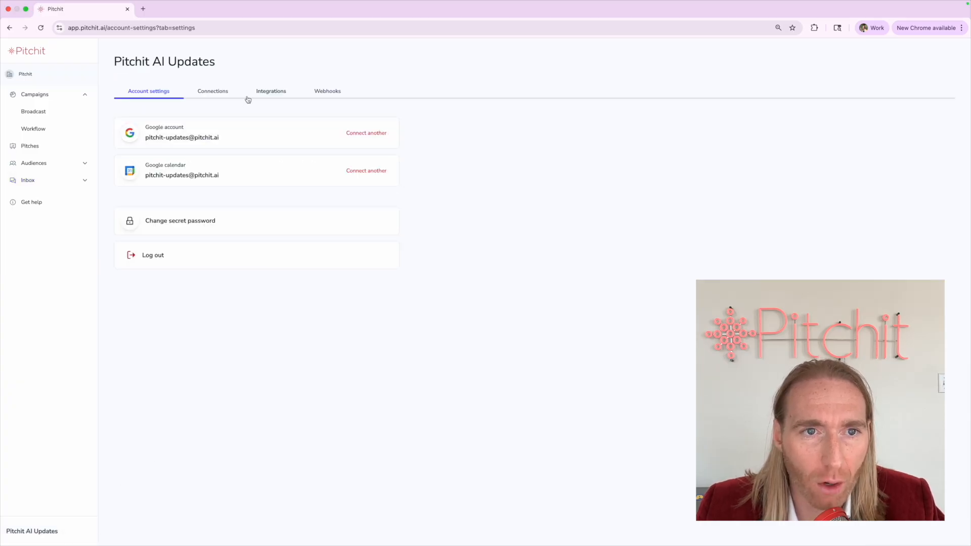
# Show the Voice channel's connection status under Connections in Account settings
pyautogui.click(230, 98)
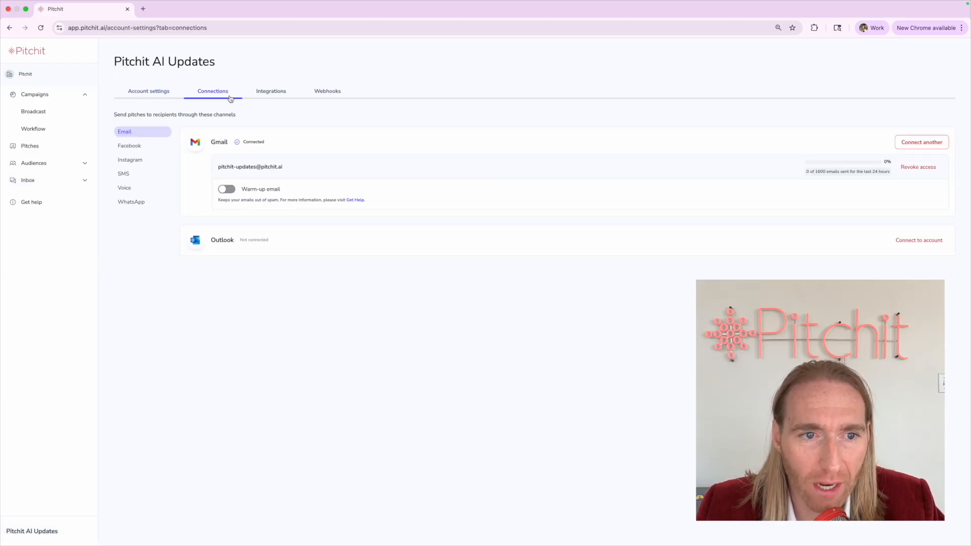
pyautogui.click(129, 188)
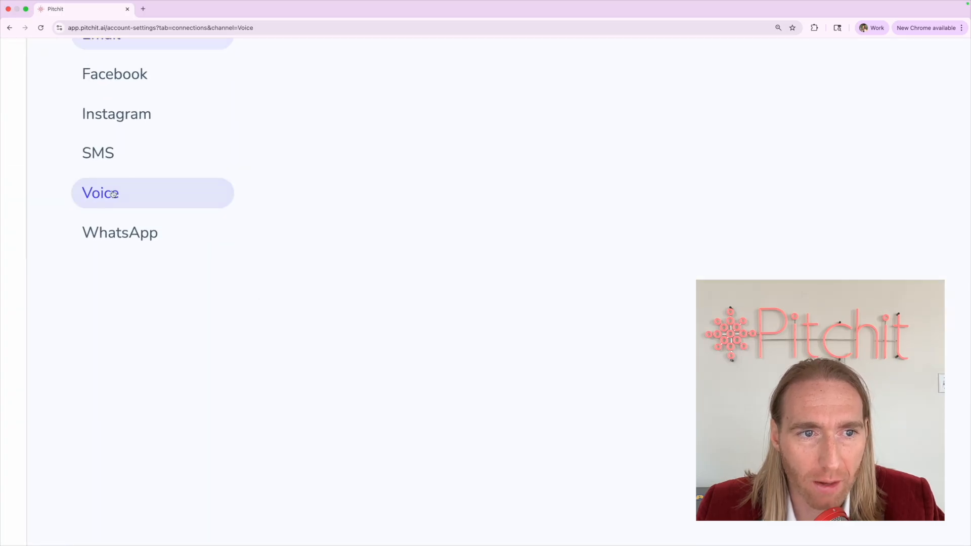
pyautogui.scroll(-5, 113, 194)
pyautogui.scroll(-3, 192, 154)
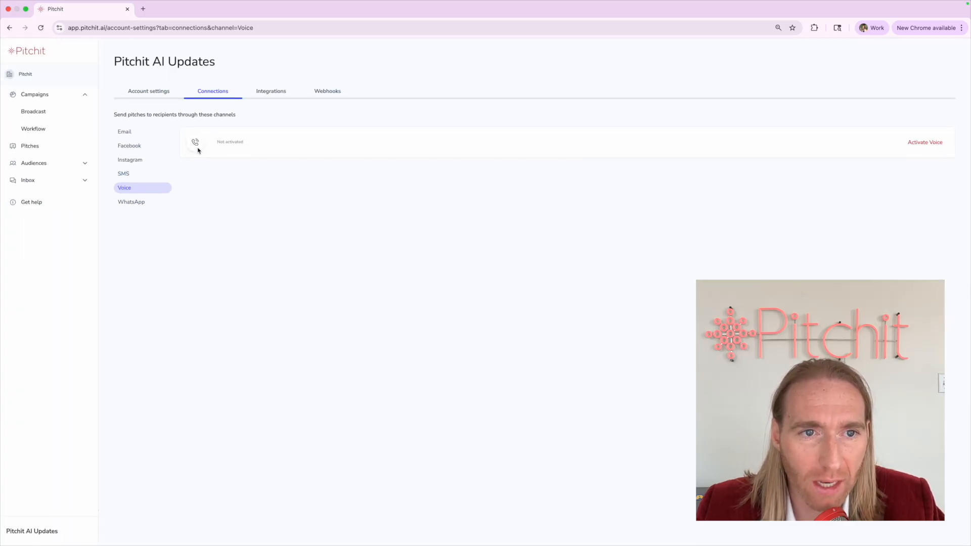
pyautogui.click(217, 142)
pyautogui.moveTo(217, 145); pyautogui.dragTo(288, 145)
pyautogui.click(288, 145)
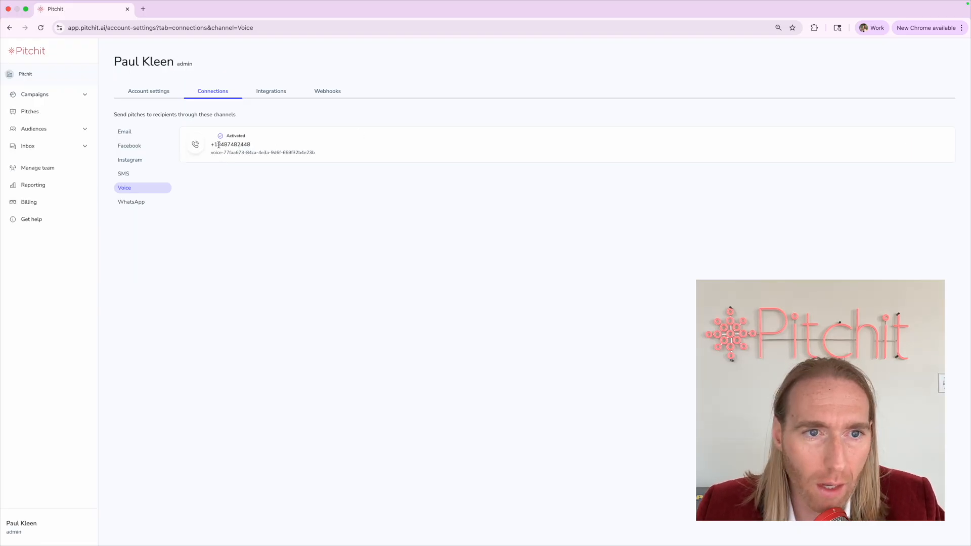
# Select the Voice phone number, then expand Campaigns and open the Broadcast campaigns list
pyautogui.moveTo(210, 137); pyautogui.dragTo(228, 145)
pyautogui.doubleClick(228, 145)
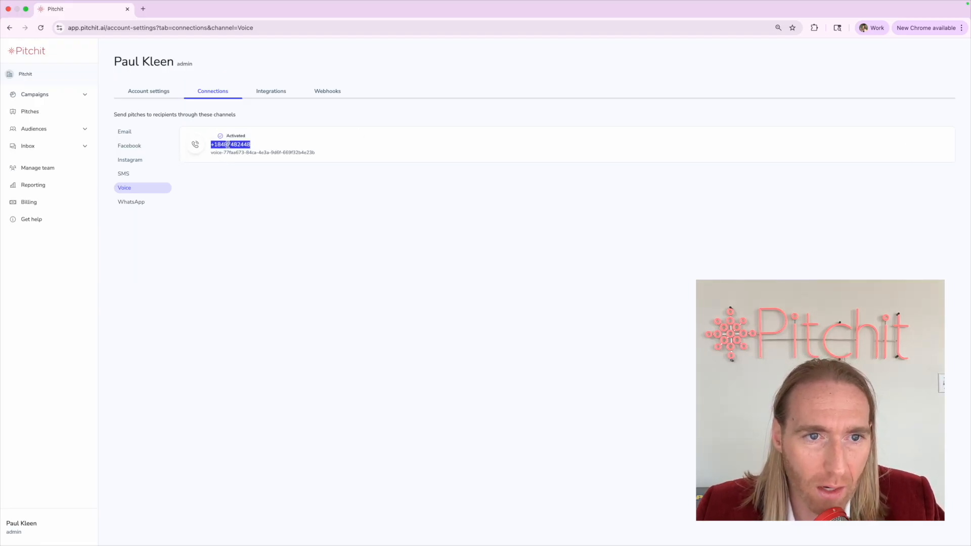
pyautogui.click(226, 147)
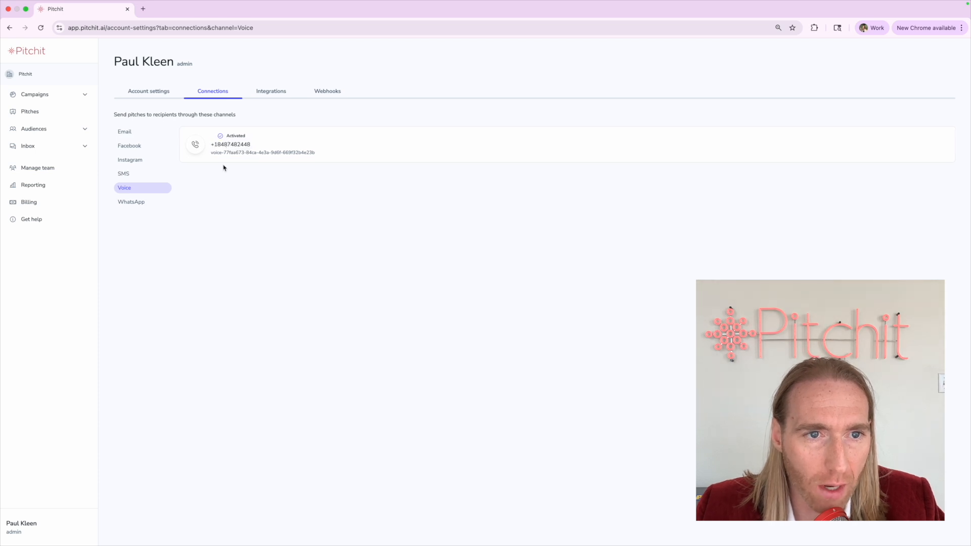
pyautogui.doubleClick(216, 145)
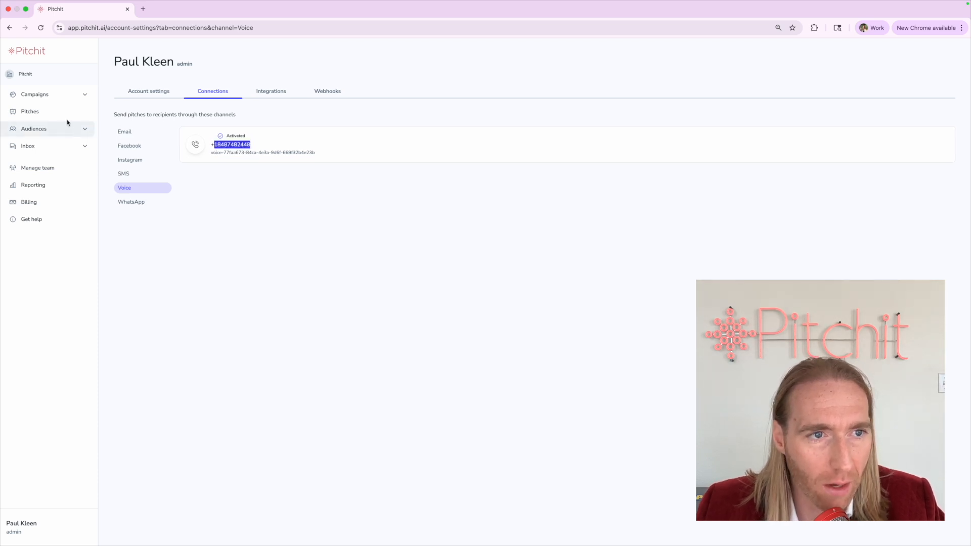
pyautogui.click(60, 100)
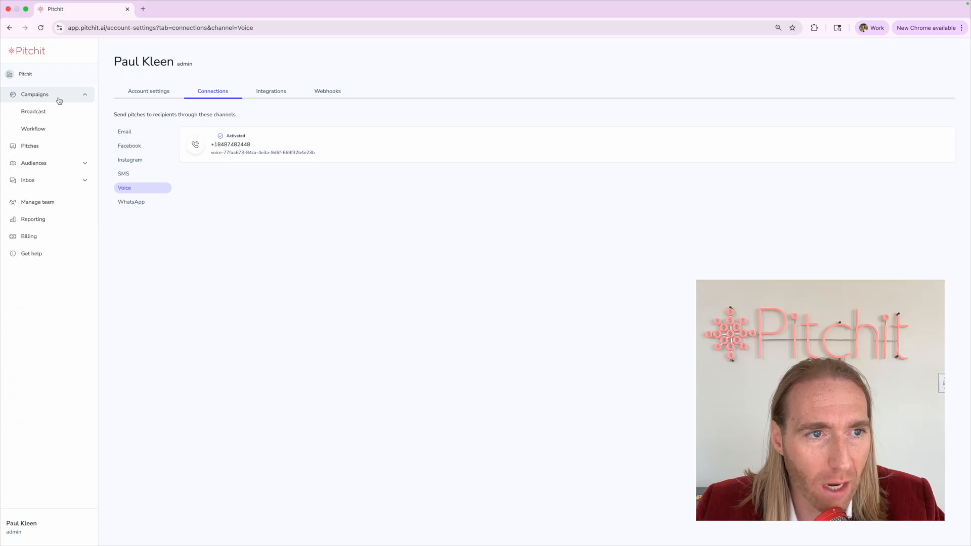
pyautogui.click(18, 114)
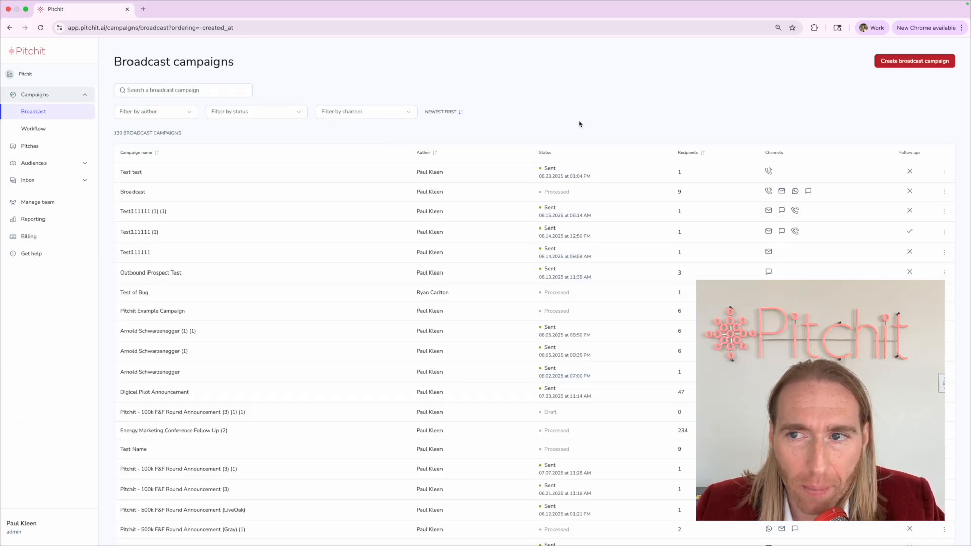
# Create a new broadcast campaign named 'Test Voice Campaign'
pyautogui.click(898, 60)
pyautogui.click(167, 130)
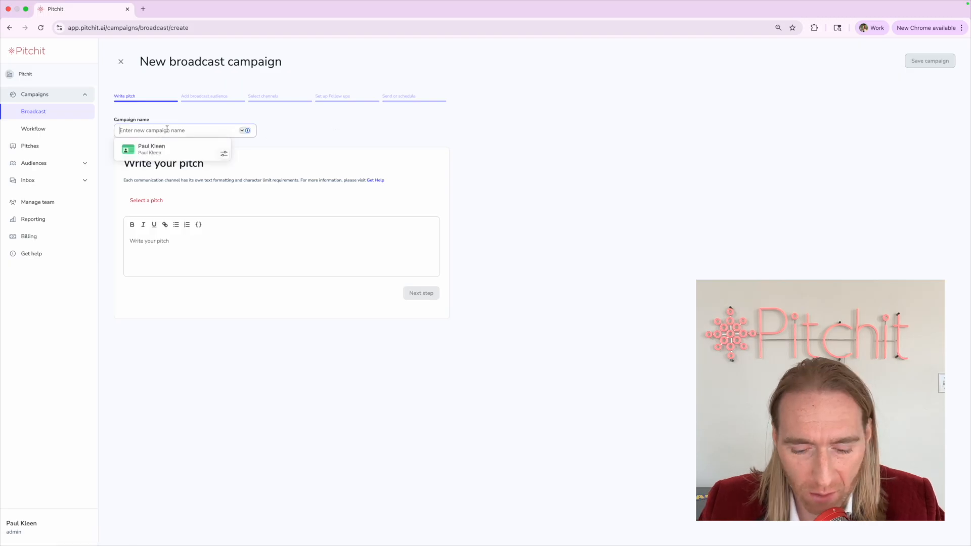
pyautogui.write('Tes')
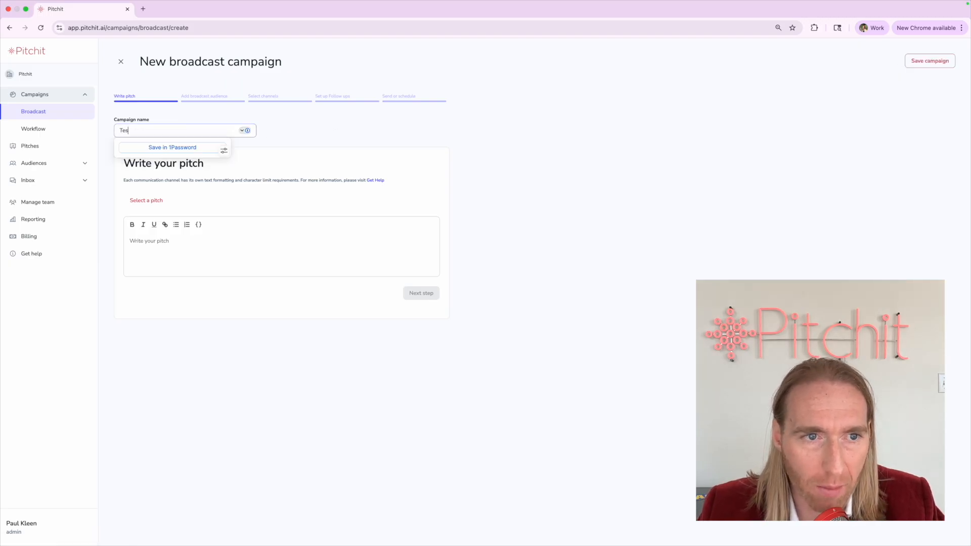
pyautogui.write('t Voice Ca')
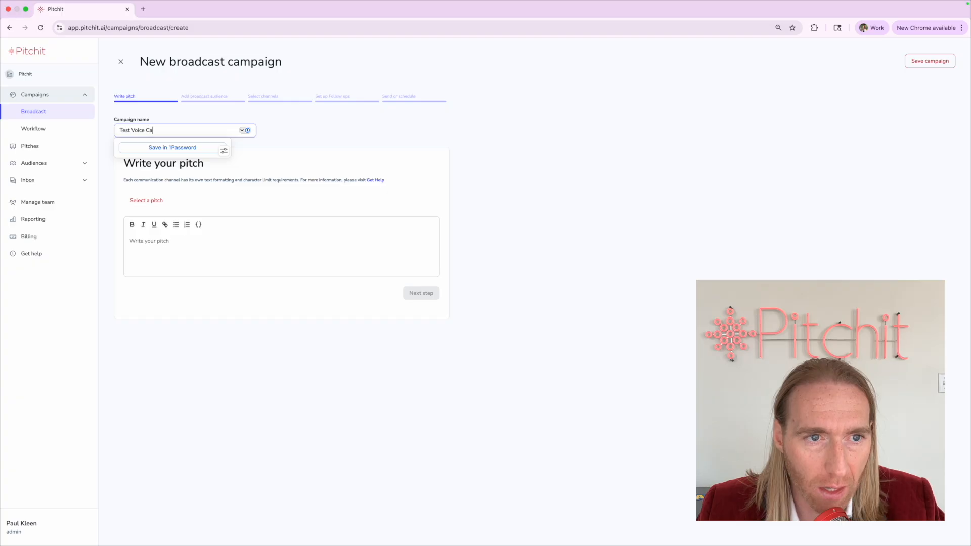
pyautogui.write('mpaign`')
# Write the pitch offering form-fillers a call now or at a future time
pyautogui.click(174, 258)
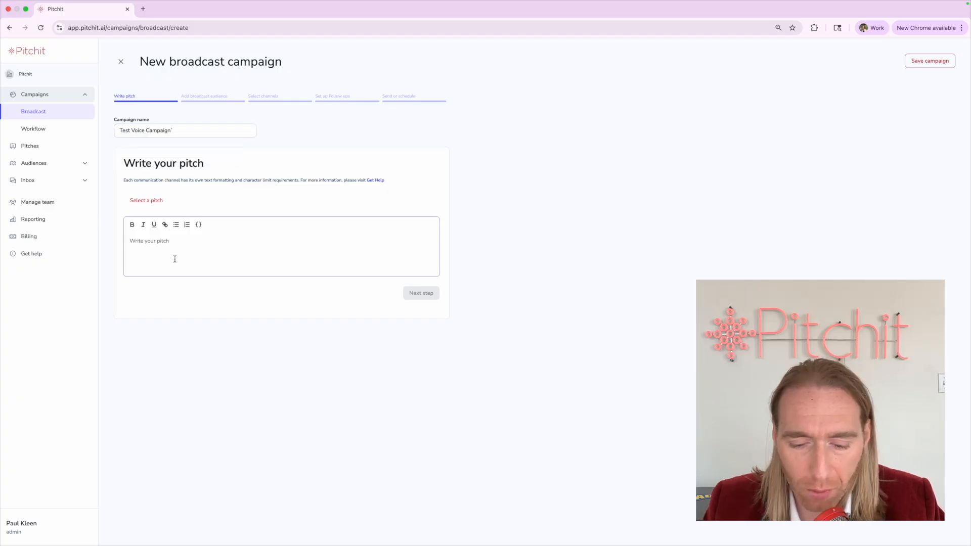
pyautogui.write('Hi this is Pit')
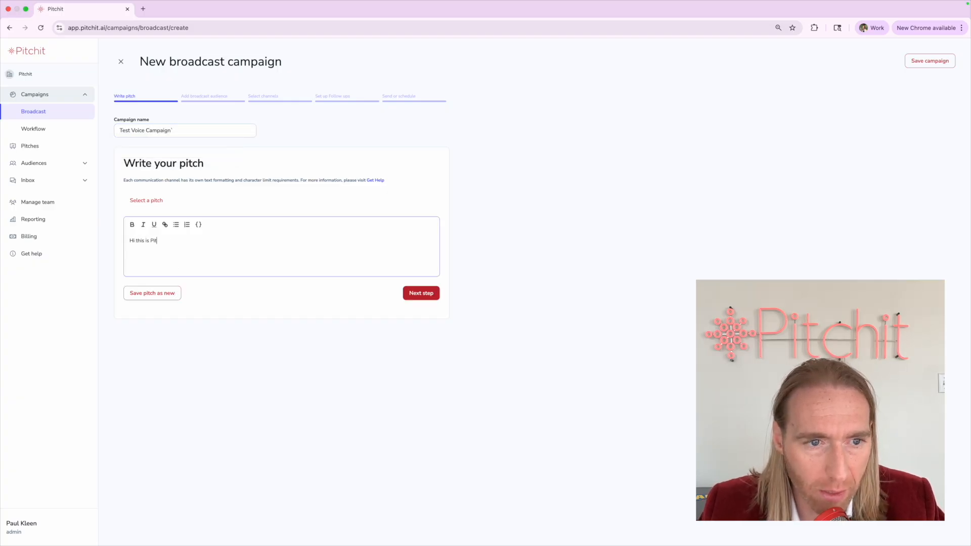
pyautogui.write('chit, you just t')
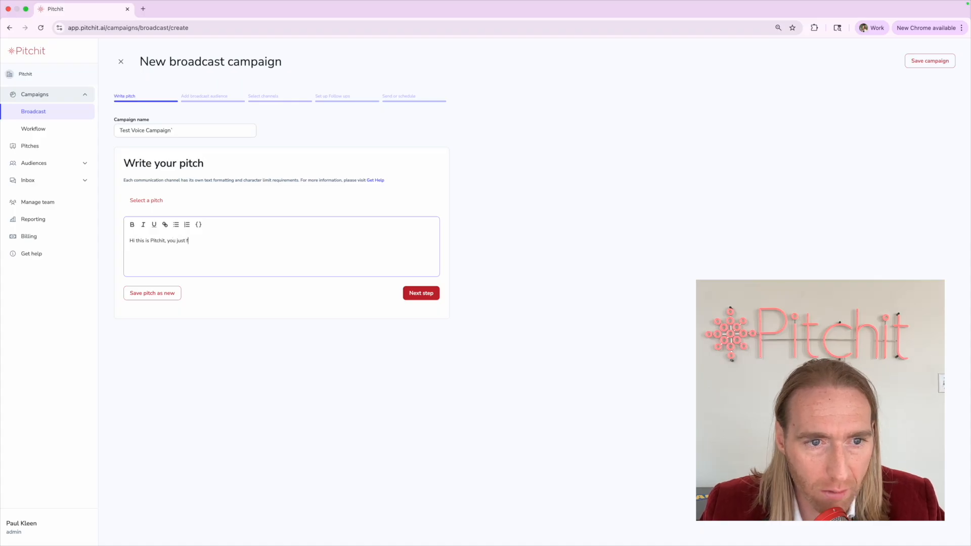
pyautogui.write('illed out our form. ')
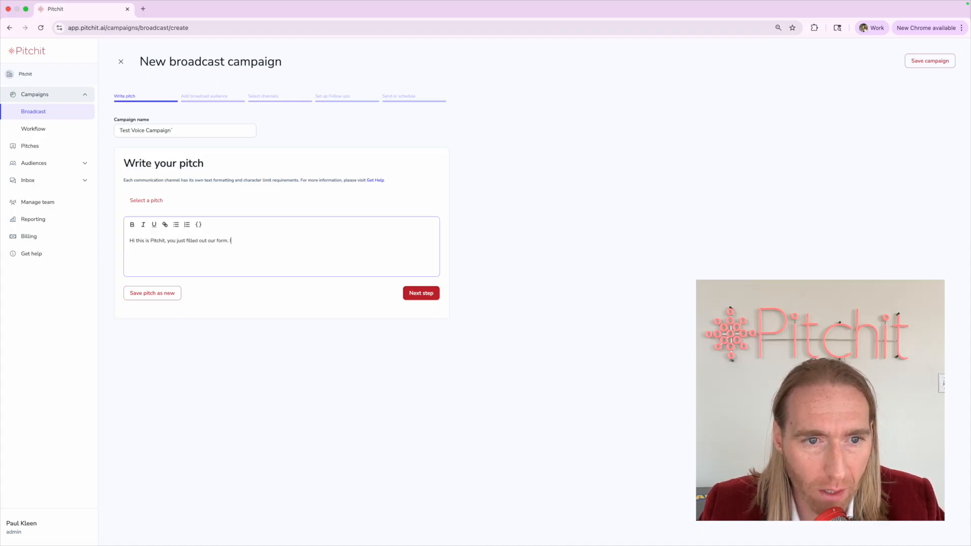
pyautogui.write("I'm calling to see if y")
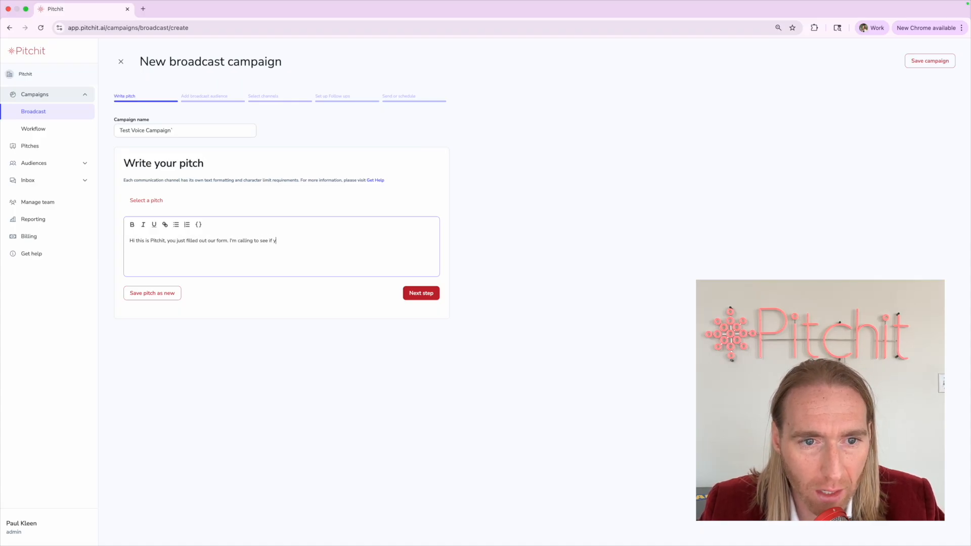
pyautogui.write("ou're free to chat. I ca")
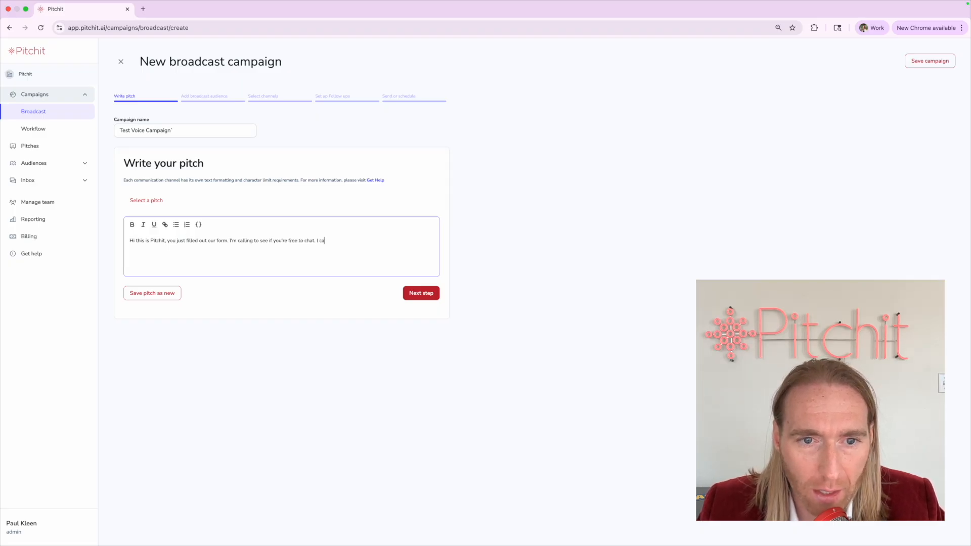
pyautogui.write('n transfer you to a live agent now or schedule')
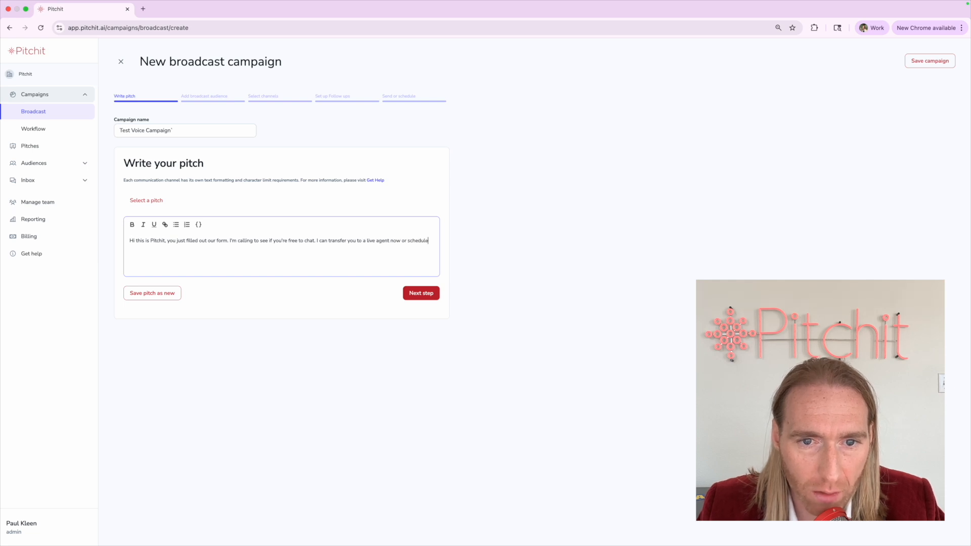
pyautogui.write(' a gtime')
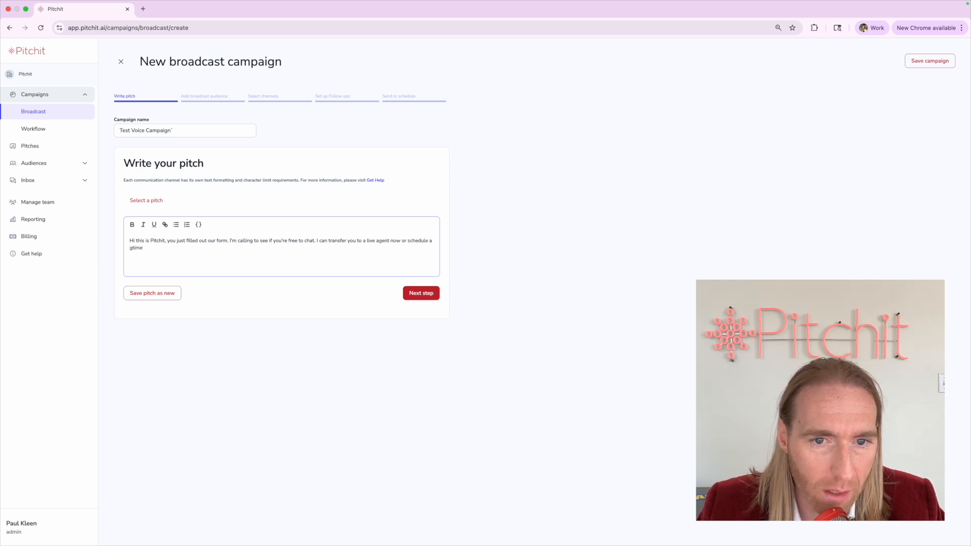
pyautogui.press('BackSpace')
pyautogui.press('BackSpace')
pyautogui.press('BackSpace')
pyautogui.press('BackSpace')
pyautogui.press('BackSpace')
pyautogui.press('BackSpace')
pyautogui.write('time in the fut')
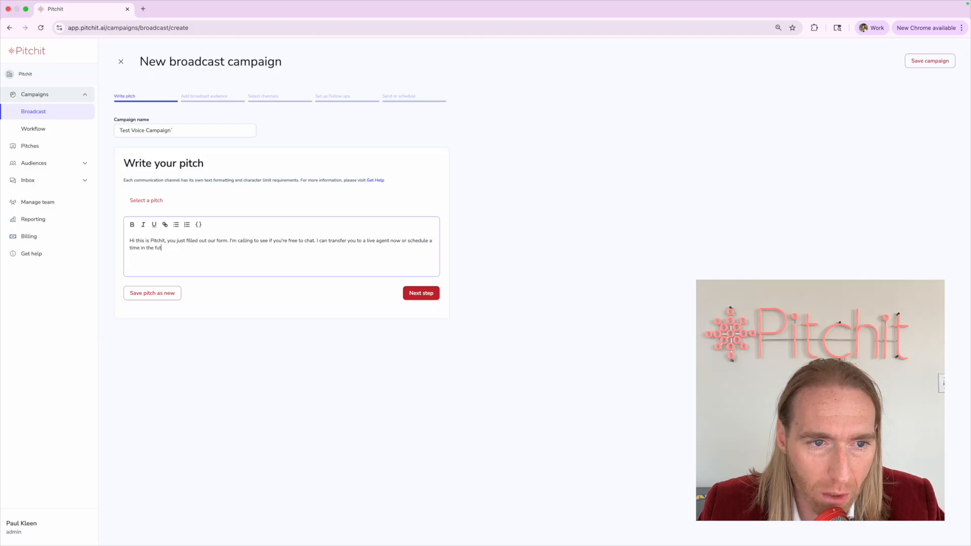
pyautogui.write('ure. ')
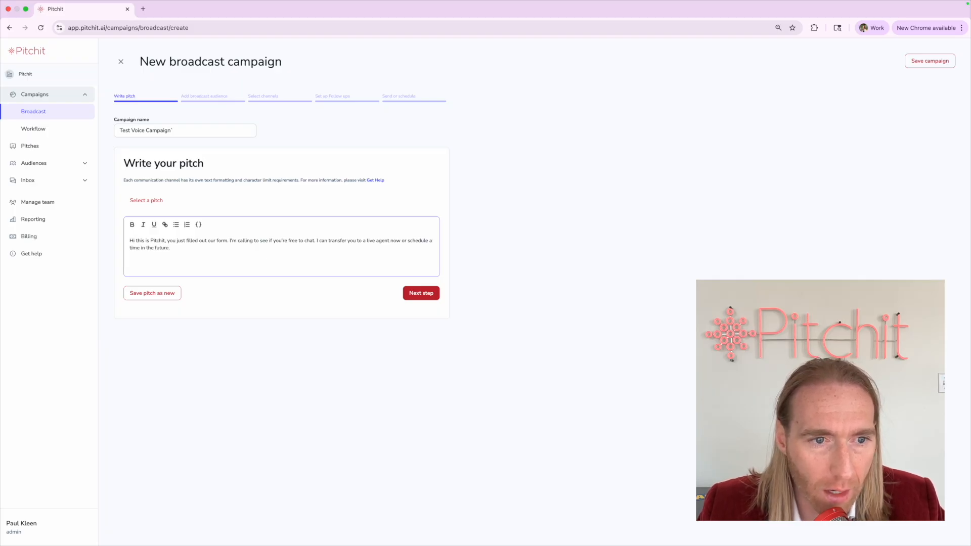
pyautogui.write('Would you be')
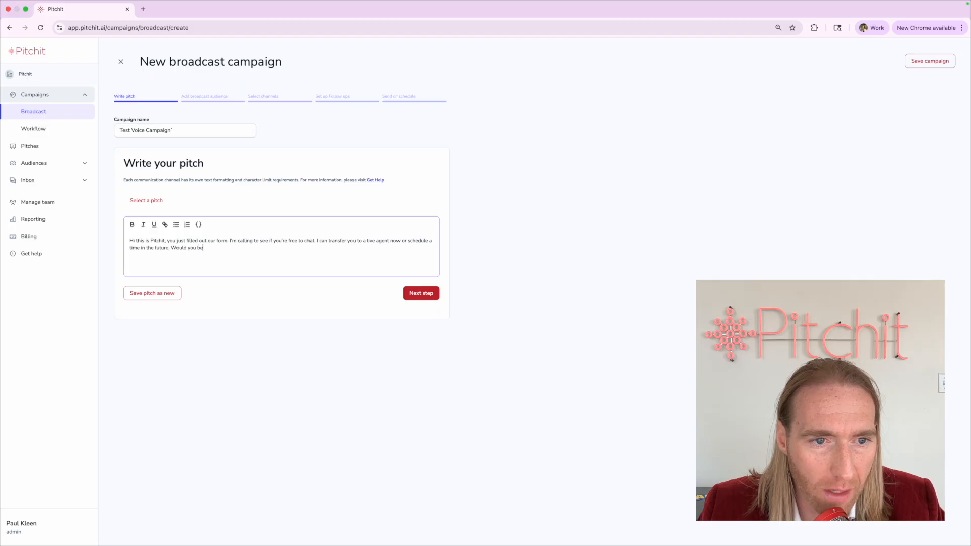
pyautogui.write(' aviallable now?')
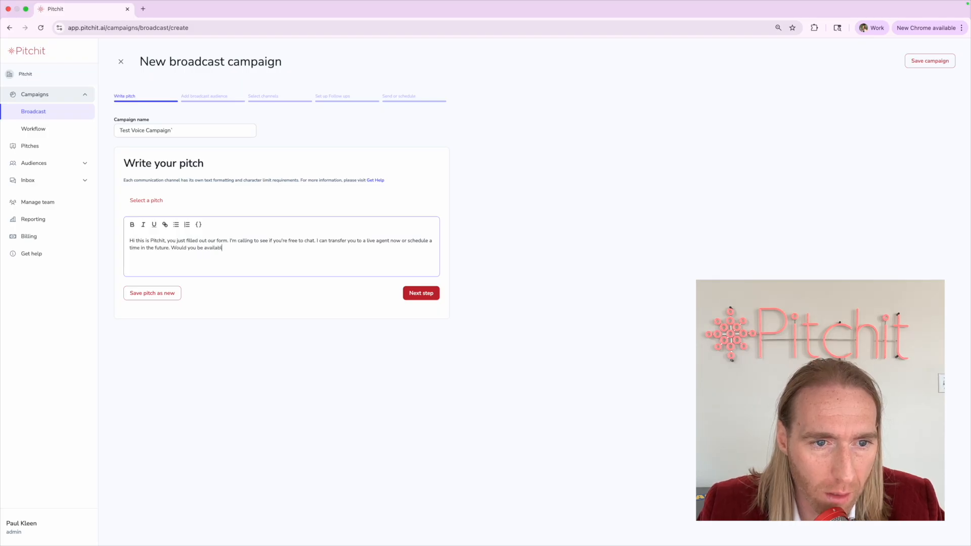
pyautogui.click(418, 294)
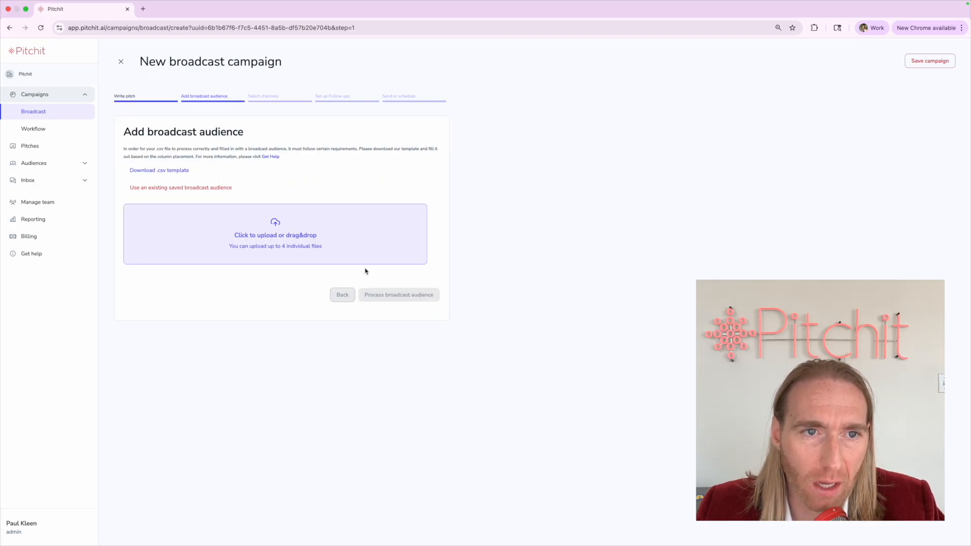
# Use the saved Investor Prospects 05/02/24 audience and process it
pyautogui.click(185, 187)
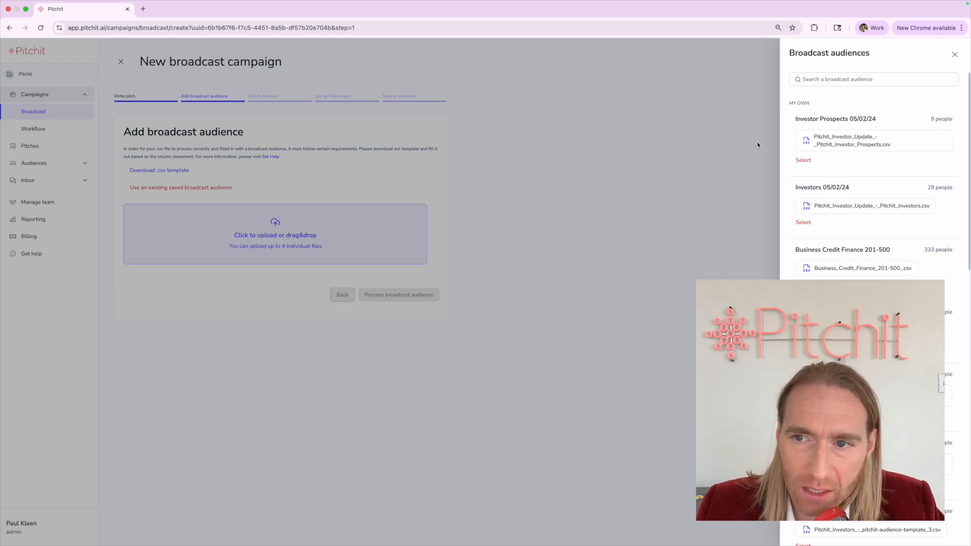
pyautogui.click(804, 160)
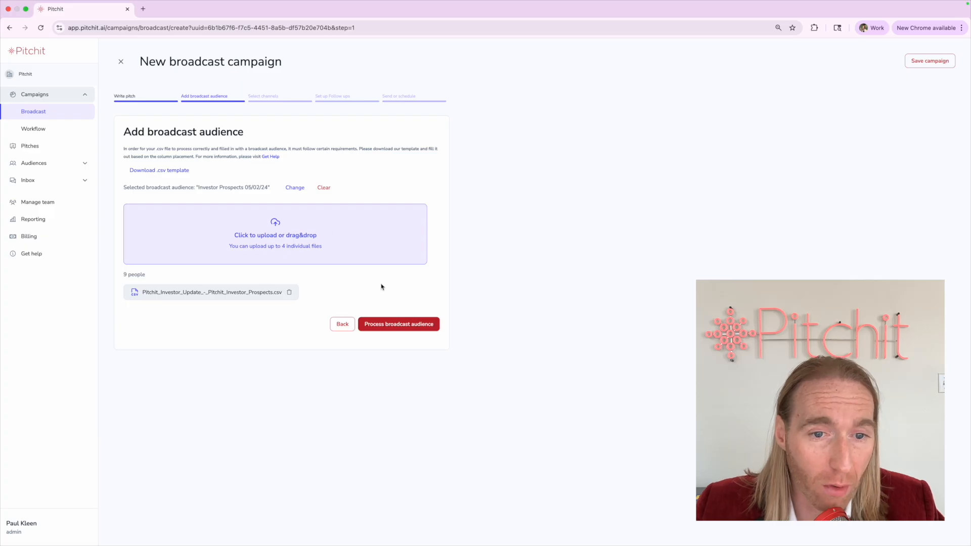
pyautogui.click(390, 324)
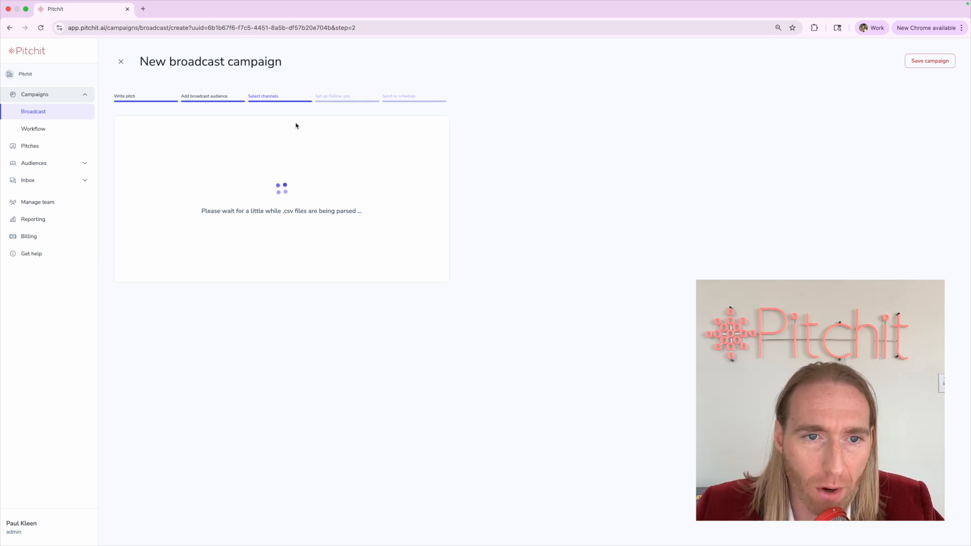
pyautogui.moveTo(248, 95); pyautogui.dragTo(292, 96)
# Tick Voice as a communication channel and review its pre-filled message
pyautogui.click(292, 96)
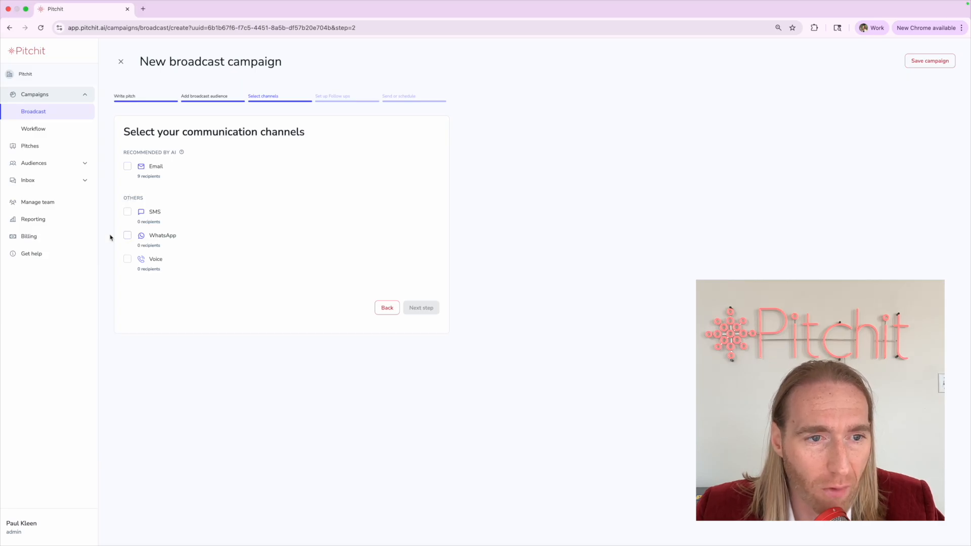
pyautogui.scroll(5, 119, 263)
pyautogui.click(138, 257)
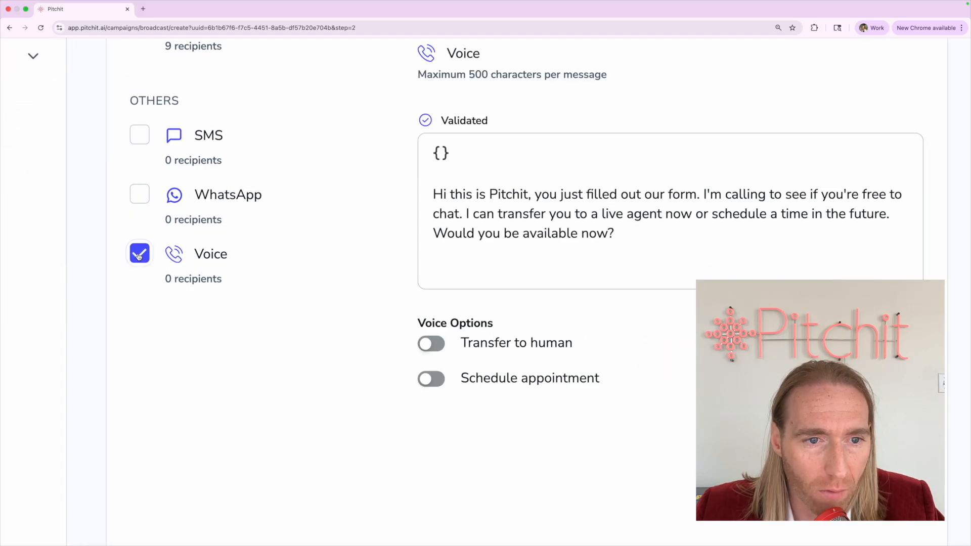
pyautogui.scroll(-5, 138, 257)
pyautogui.doubleClick(285, 245)
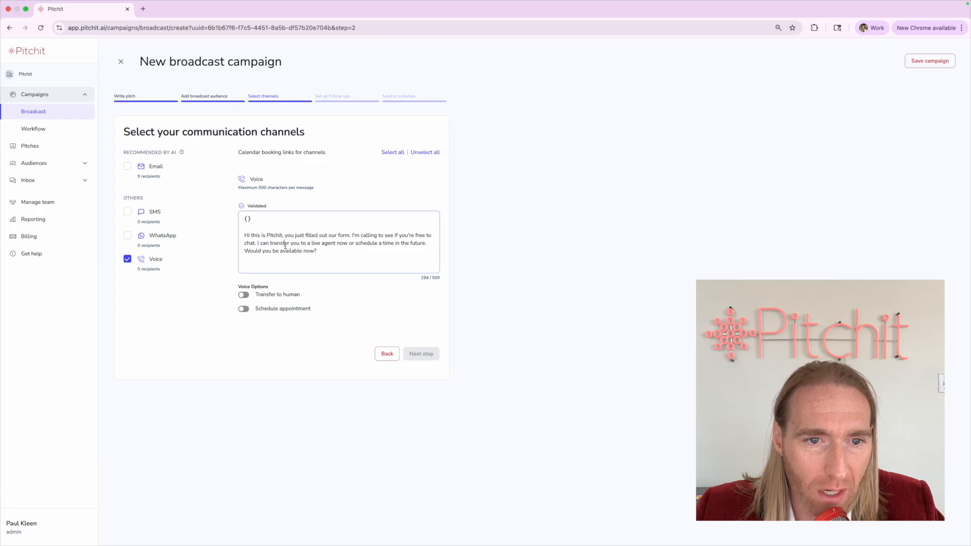
pyautogui.tripleClick(285, 245)
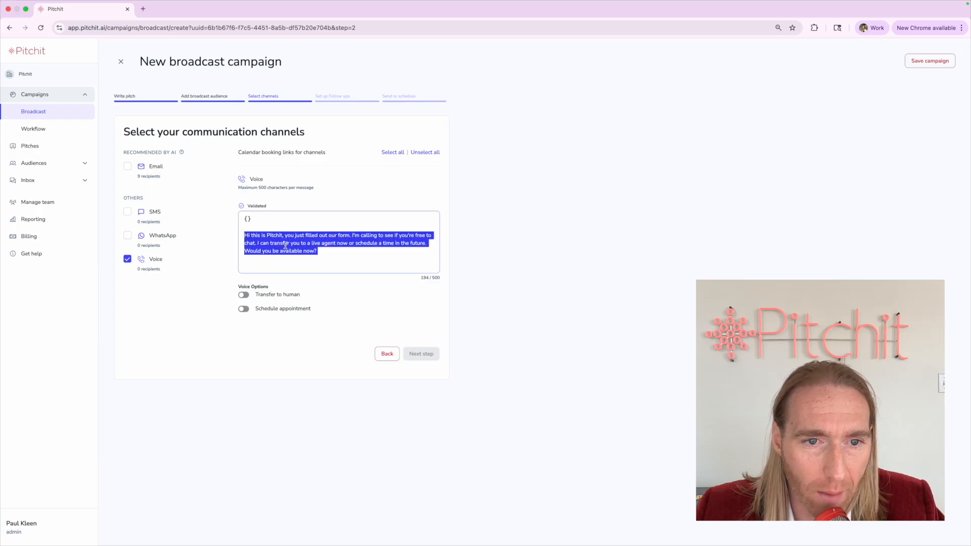
# Add SMS and Email as channels alongside Voice and review the Voice message
pyautogui.click(129, 213)
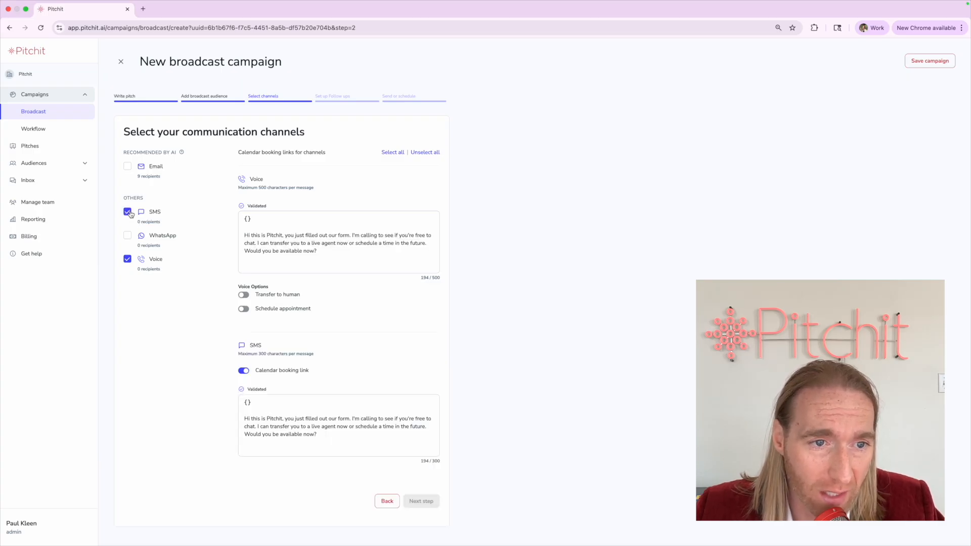
pyautogui.click(127, 166)
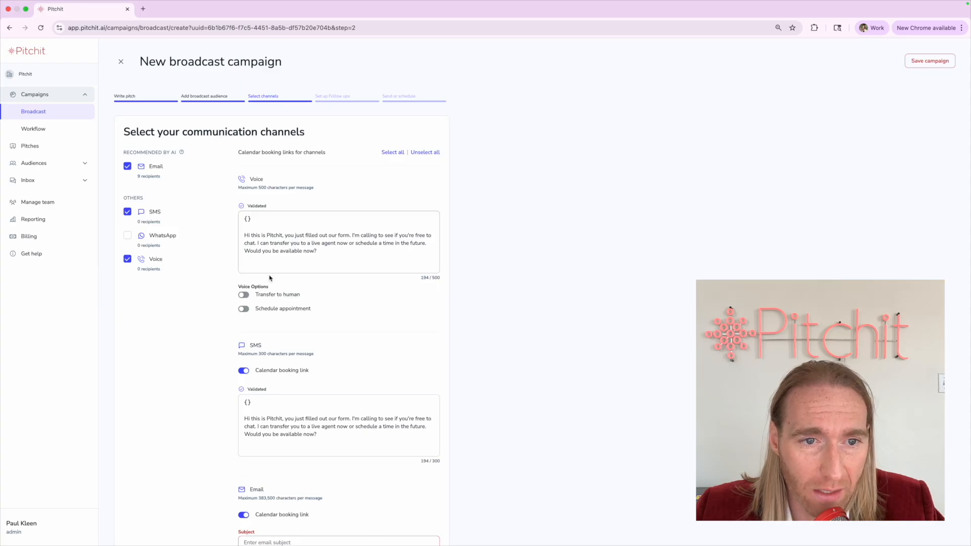
pyautogui.tripleClick(270, 250)
pyautogui.click(270, 249)
pyautogui.tripleClick(271, 249)
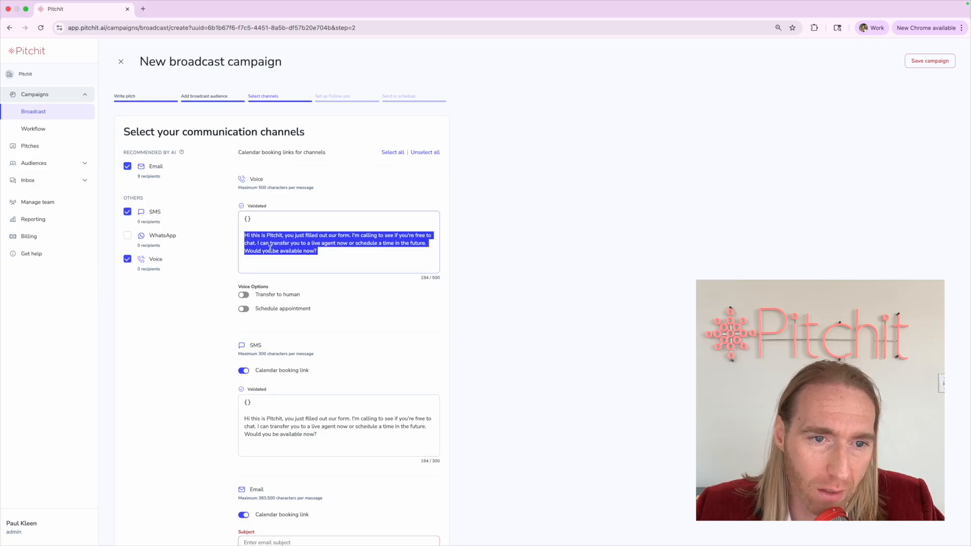
pyautogui.click(271, 249)
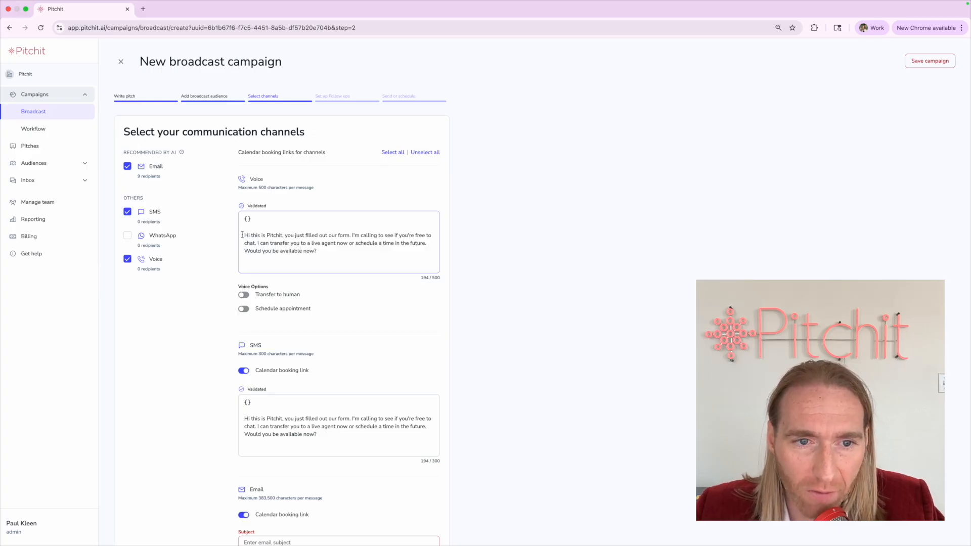
pyautogui.moveTo(242, 235); pyautogui.dragTo(416, 269)
pyautogui.click(387, 250)
pyautogui.scroll(-5, 387, 250)
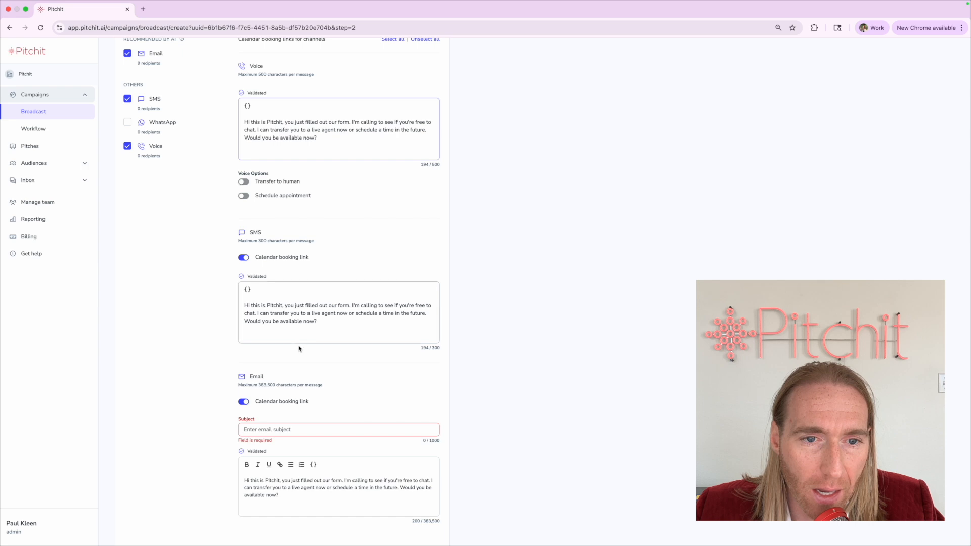
# Set the email subject to 'Schedule A Call With Pitchit'
pyautogui.moveTo(344, 332); pyautogui.dragTo(203, 268)
pyautogui.click(305, 505)
pyautogui.scroll(-1, 306, 505)
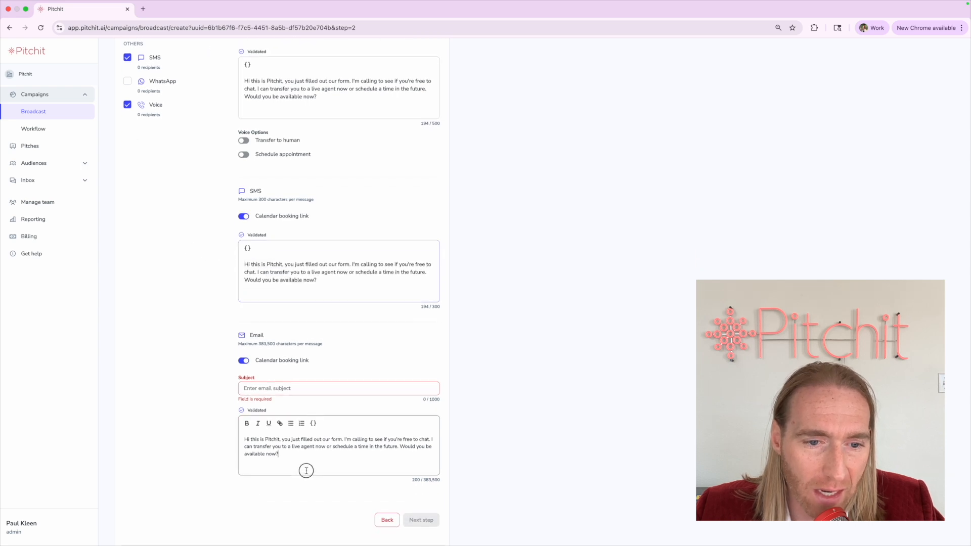
pyautogui.click(273, 388)
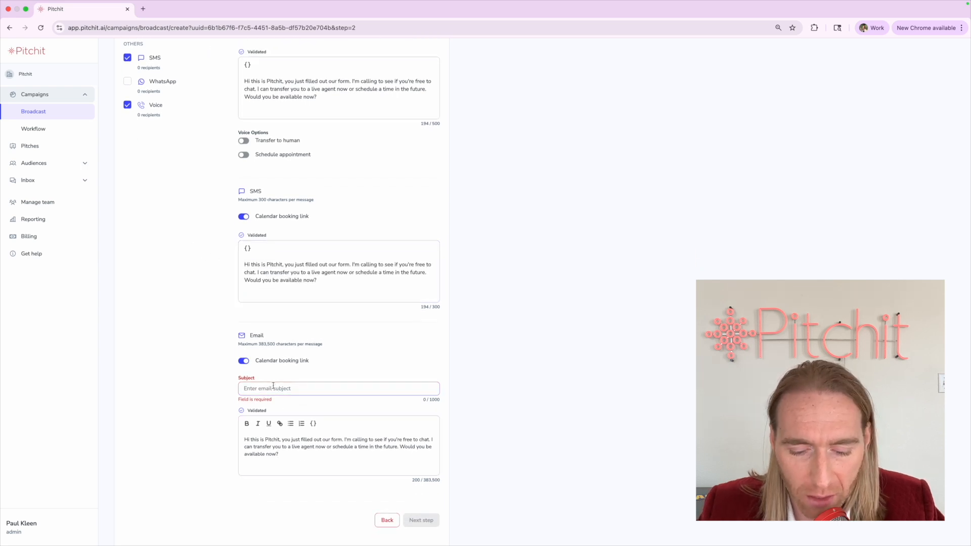
pyautogui.write('Sched')
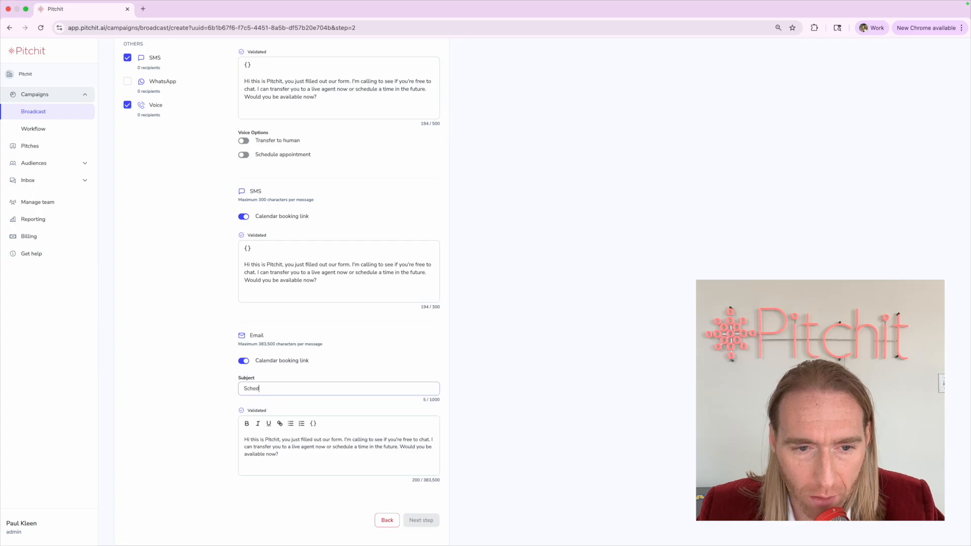
pyautogui.write('ule A Call With ')
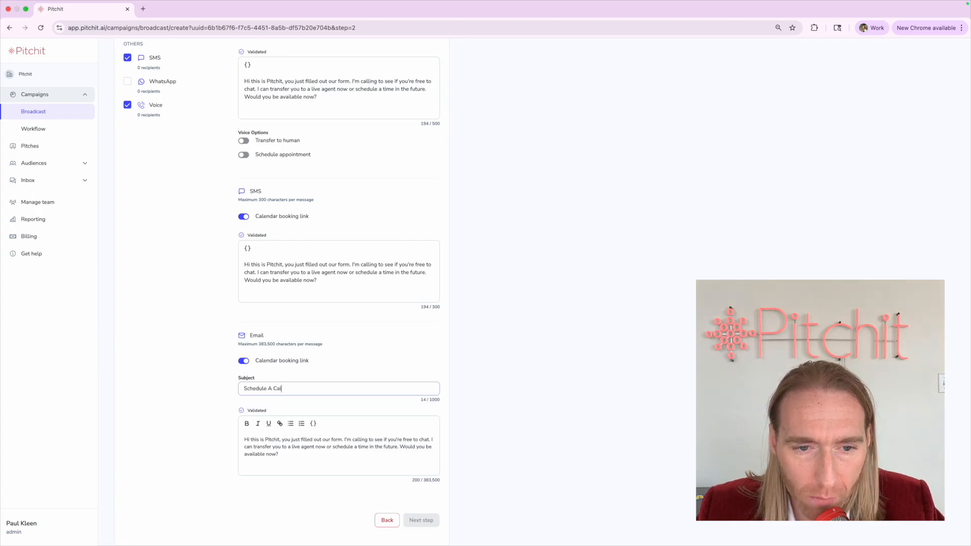
pyautogui.write('Pitchit')
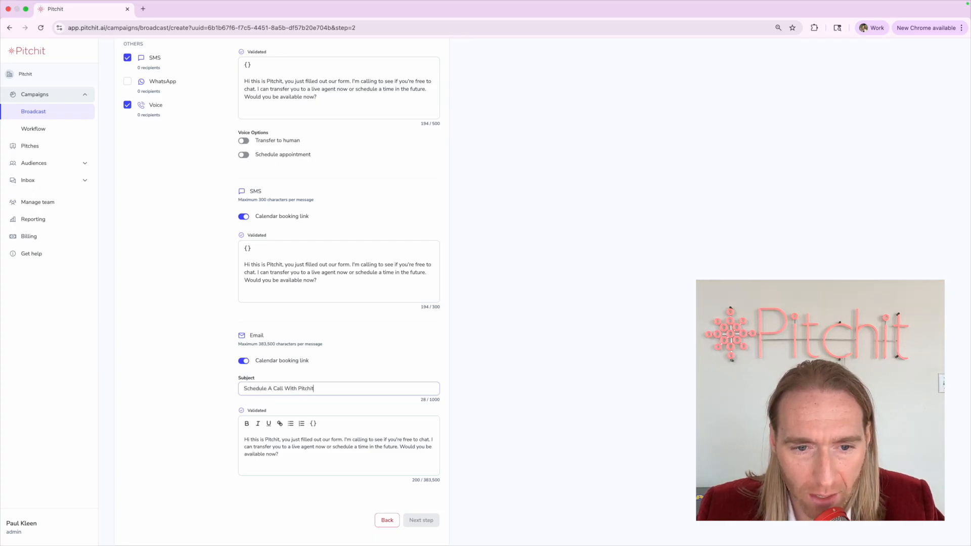
pyautogui.click(220, 408)
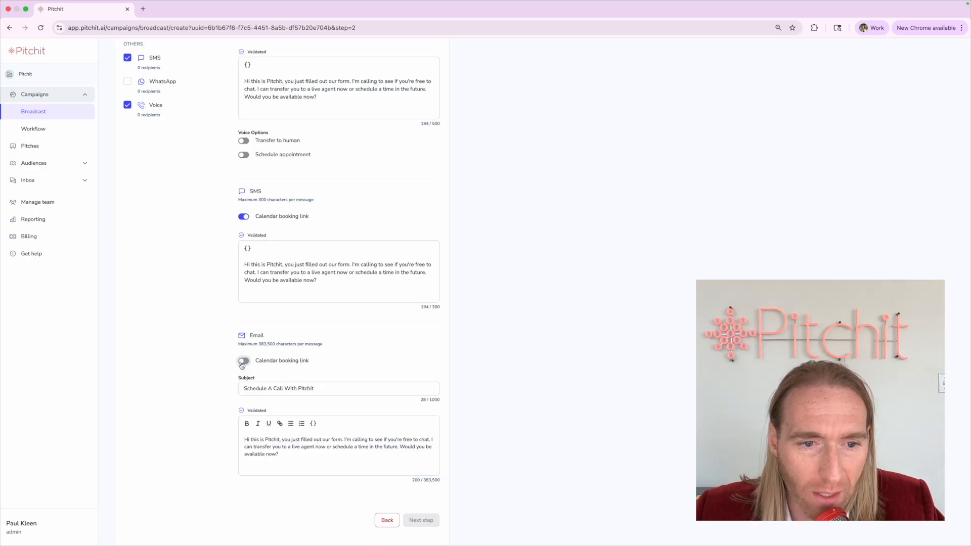
# Put the 'Pitchit -' greeting on its own line and capitalize the next paragraph
pyautogui.doubleClick(268, 439)
pyautogui.tripleClick(269, 439)
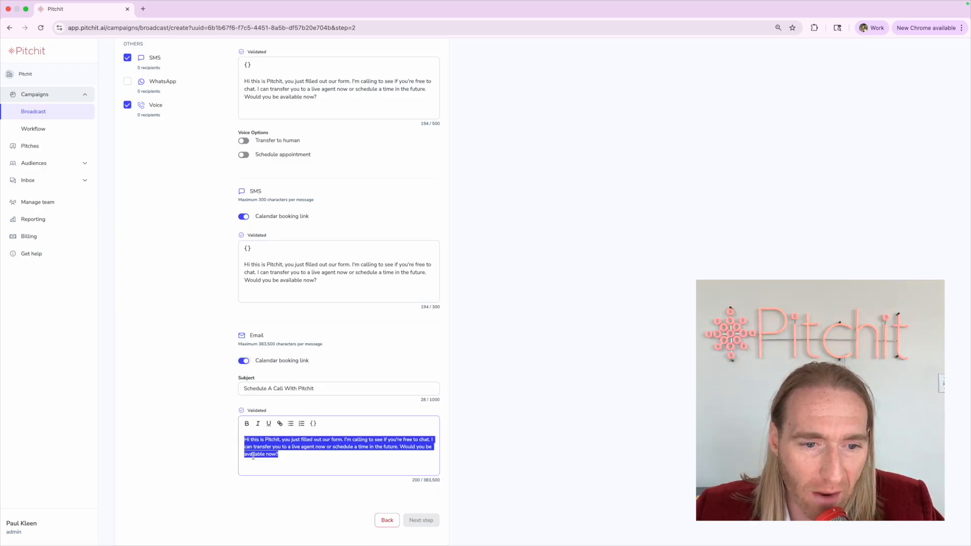
pyautogui.click(281, 439)
pyautogui.press('BackSpace')
pyautogui.write('-')
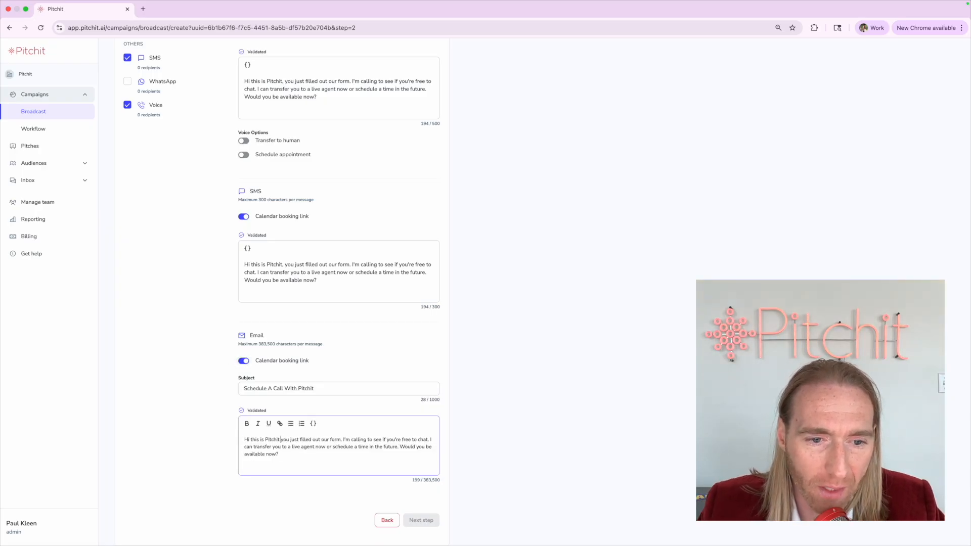
pyautogui.press('Return')
pyautogui.press('Return')
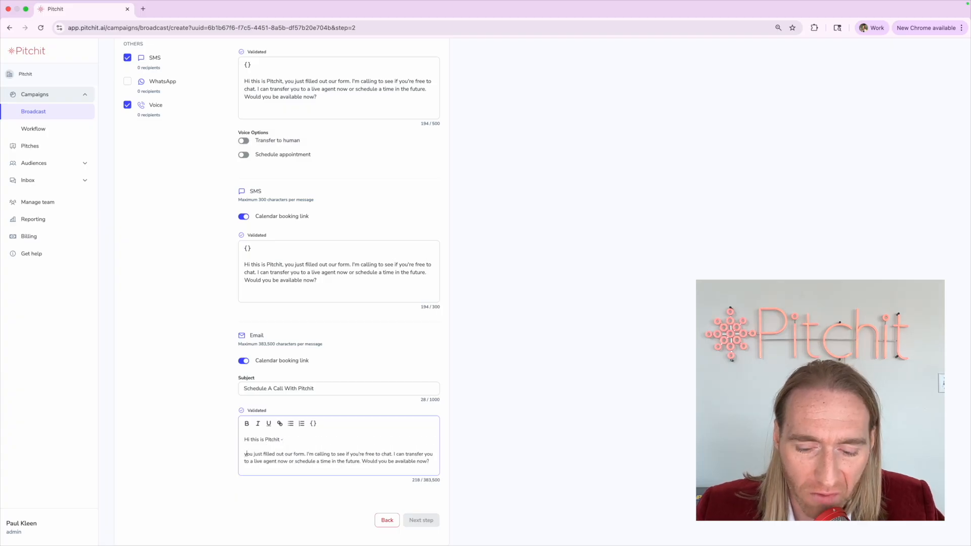
pyautogui.press('Delete')
pyautogui.write('Y')
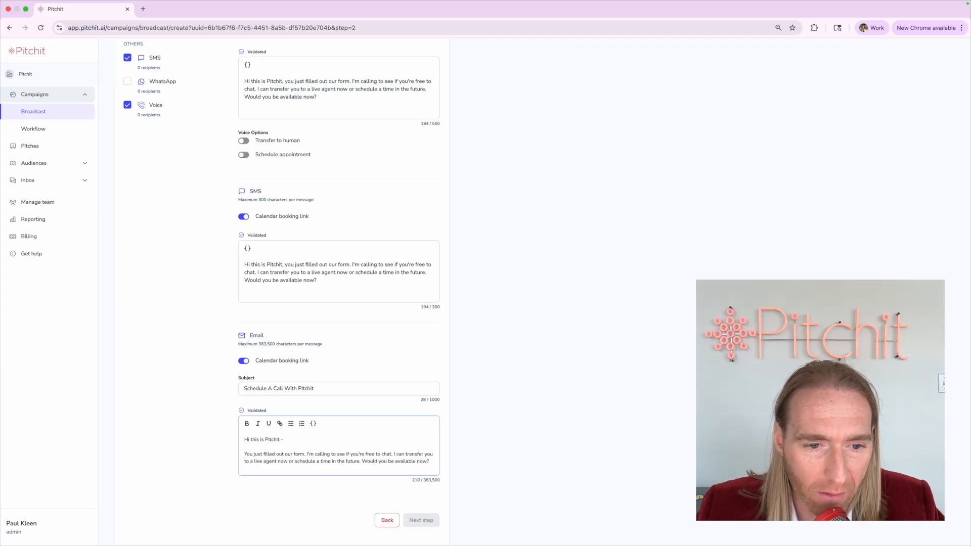
pyautogui.press('BackSpace')
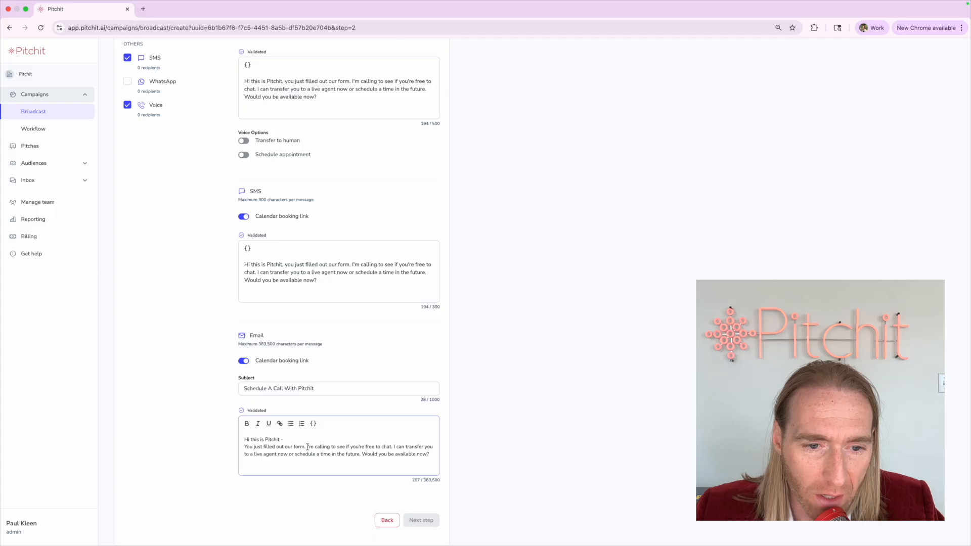
# Add 'We couldn't reach you and hit voicemail.' and reword the offer and closing question
pyautogui.click(393, 446)
pyautogui.write("We couldn't reach you")
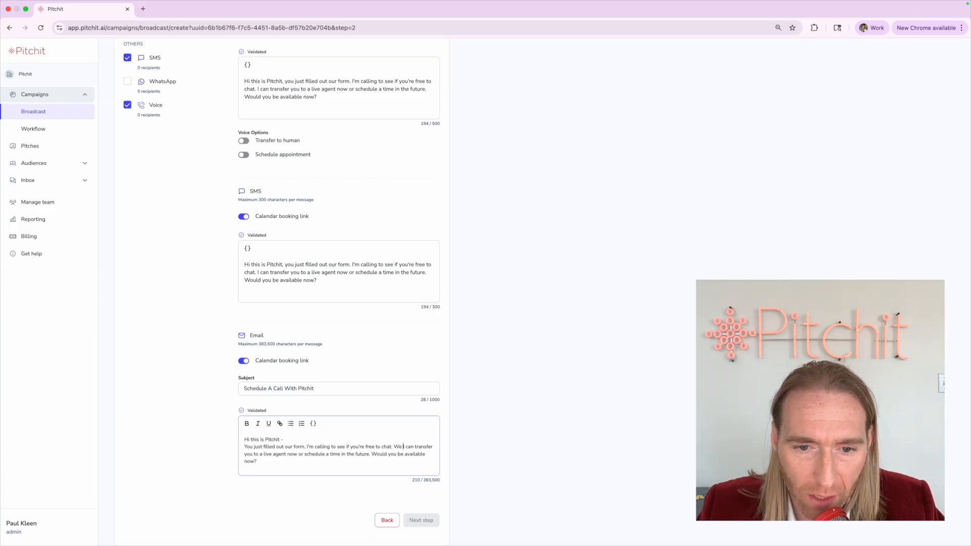
pyautogui.write(' and hit voicem')
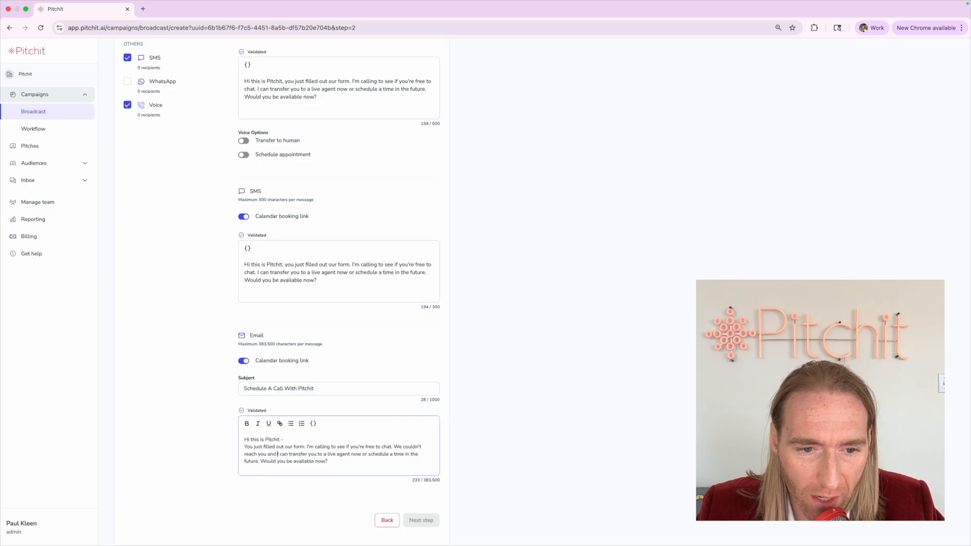
pyautogui.write('ail.')
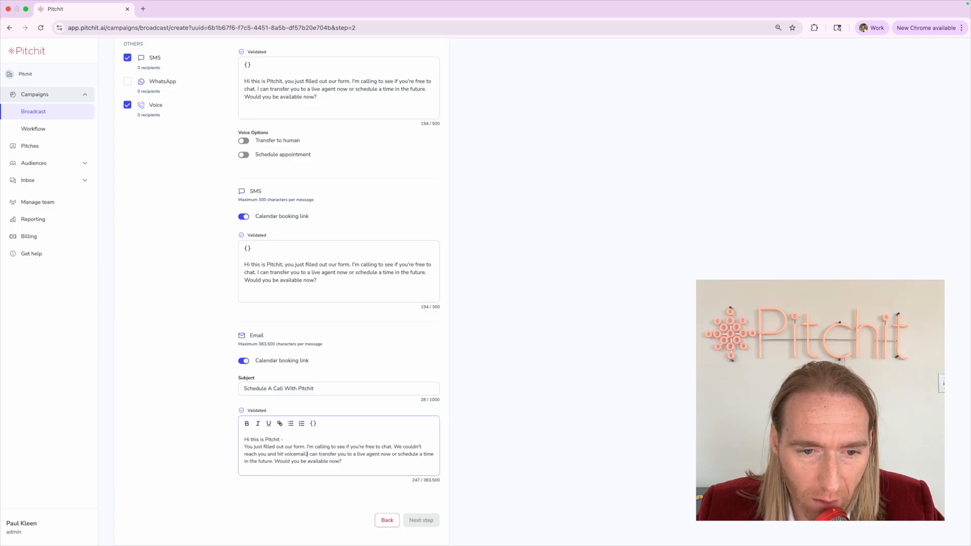
pyautogui.press('Return')
pyautogui.press('Return')
pyautogui.hotkey('shift', 'alt', 'Right')
pyautogui.hotkey('shift', 'alt', 'Right')
pyautogui.hotkey('shift', 'alt', 'Right')
pyautogui.hotkey('shift', 'alt', 'Right')
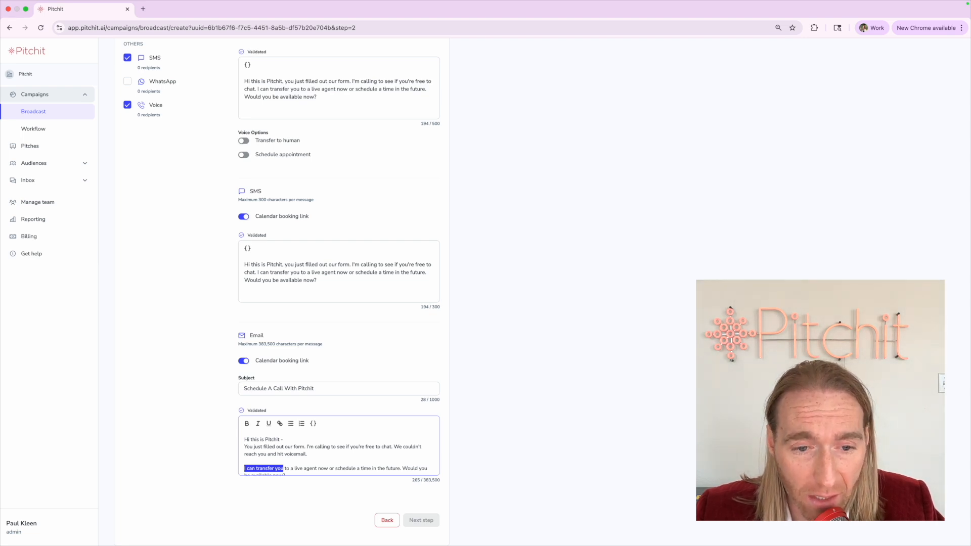
pyautogui.hotkey('shift', 'alt', 'Right')
pyautogui.hotkey('shift', 'alt', 'Right')
pyautogui.hotkey('shift', 'alt', 'Right')
pyautogui.hotkey('shift', 'alt', 'Right')
pyautogui.hotkey('shift', 'alt', 'Right')
pyautogui.hotkey('shift', 'alt', 'Right')
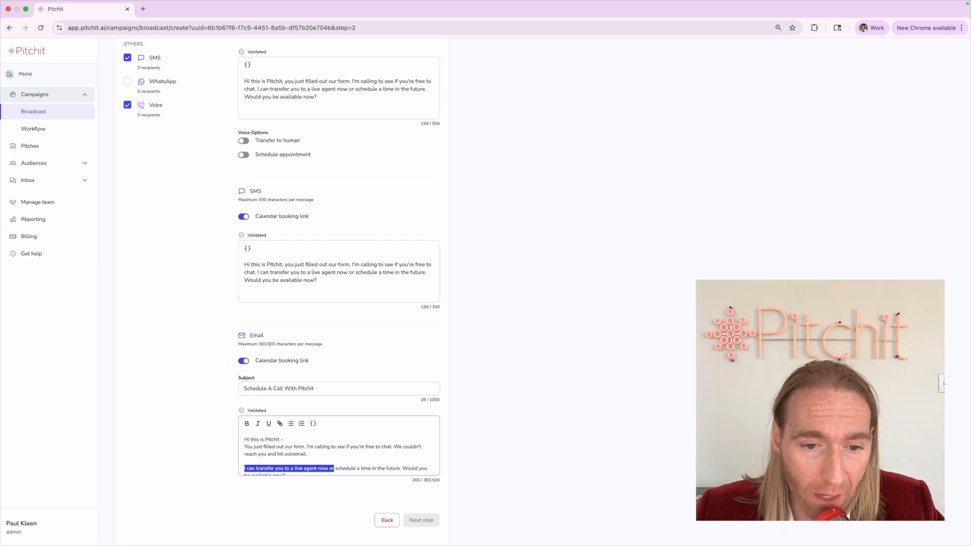
pyautogui.write('Would you like to')
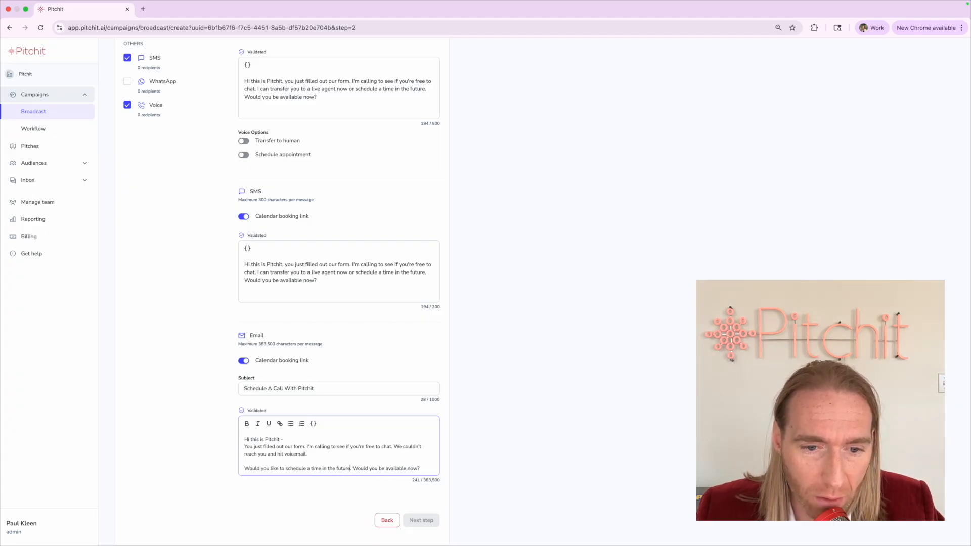
pyautogui.press('shift+super+Right')
pyautogui.write('What days and times are')
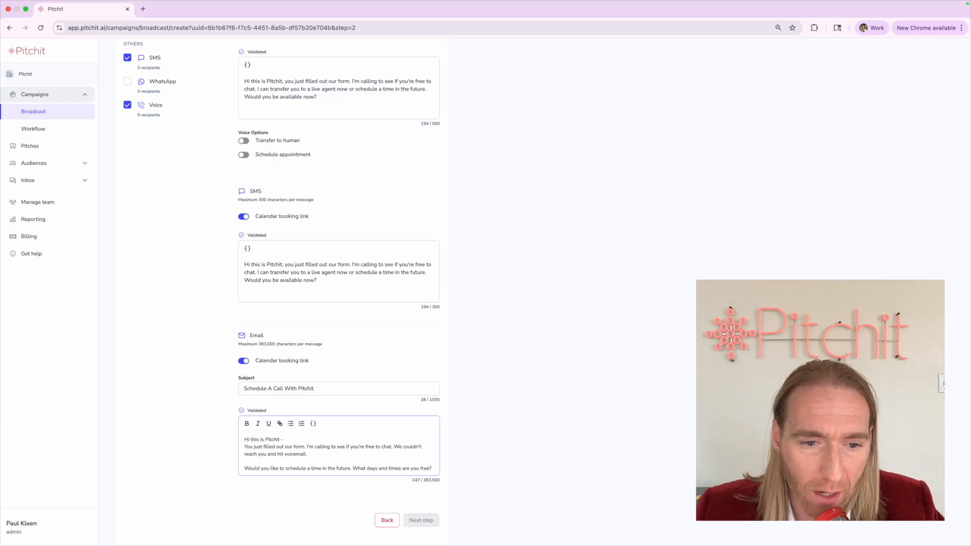
pyautogui.press('BackSpace')
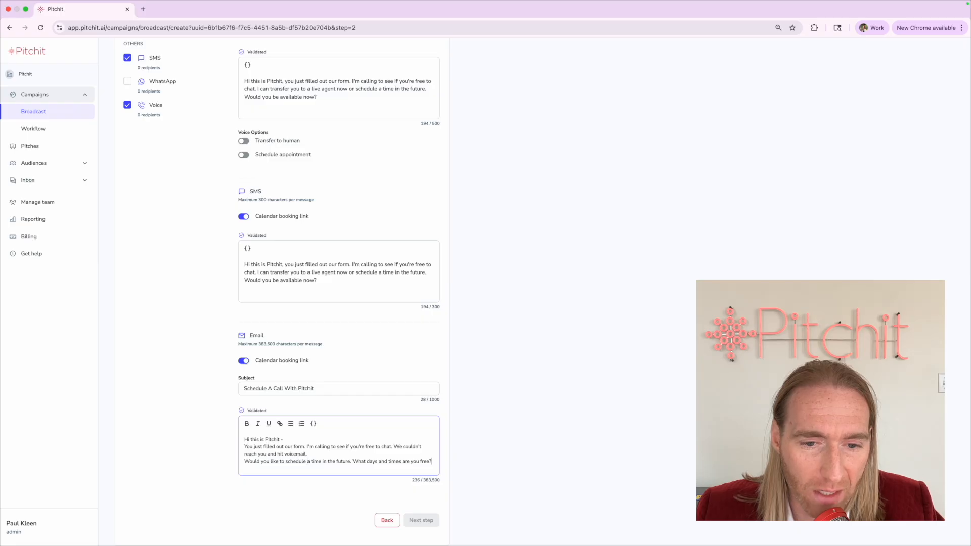
pyautogui.press('super+a')
# Rewrite the SMS to say 'We tried, but you weren't available' and ask for callback days/times
pyautogui.click(177, 431)
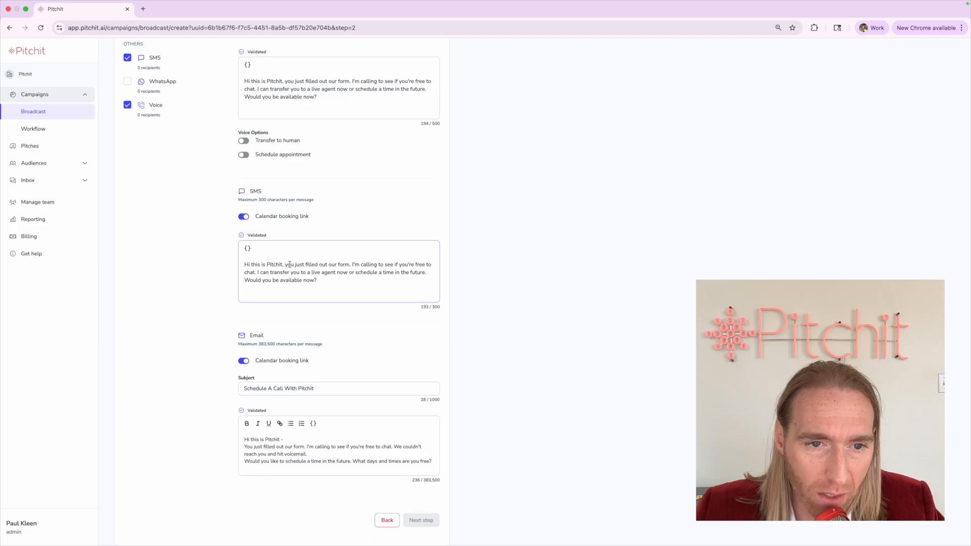
pyautogui.click(351, 264)
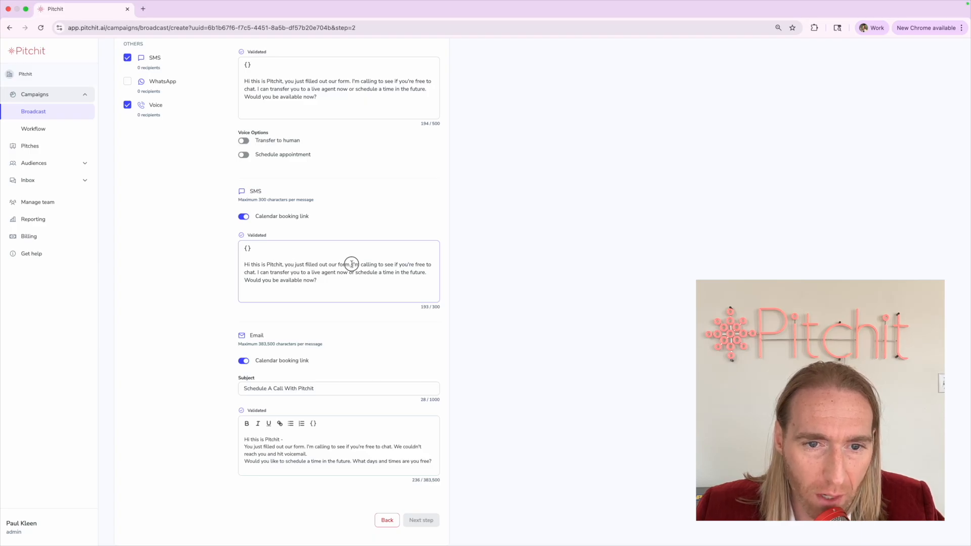
pyautogui.write('We tried')
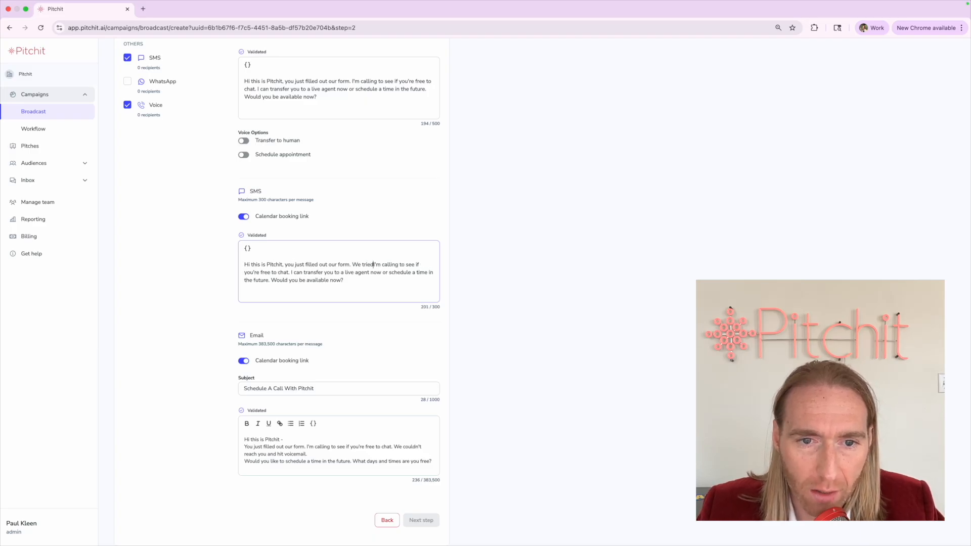
pyautogui.doubleClick(378, 264)
pyautogui.press('BackSpace')
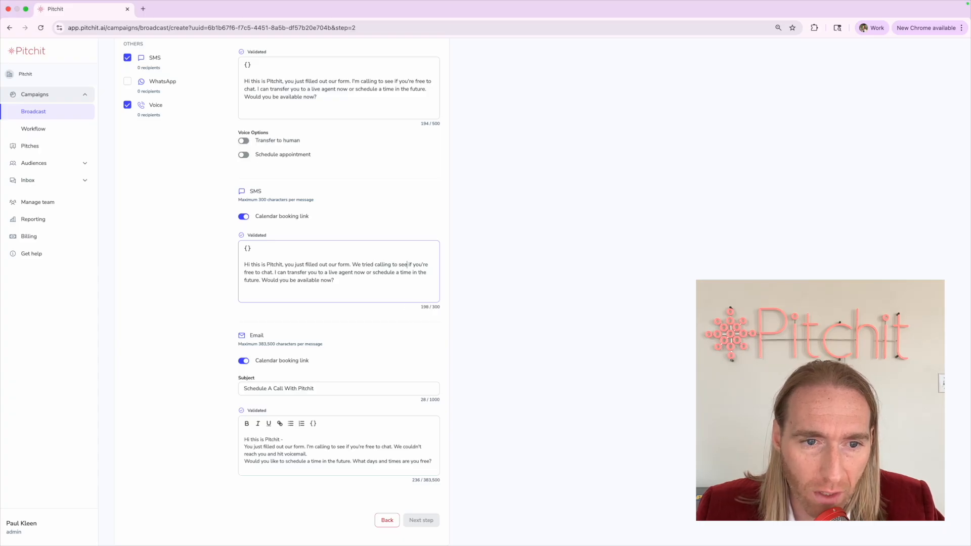
pyautogui.write(", but you weren't a")
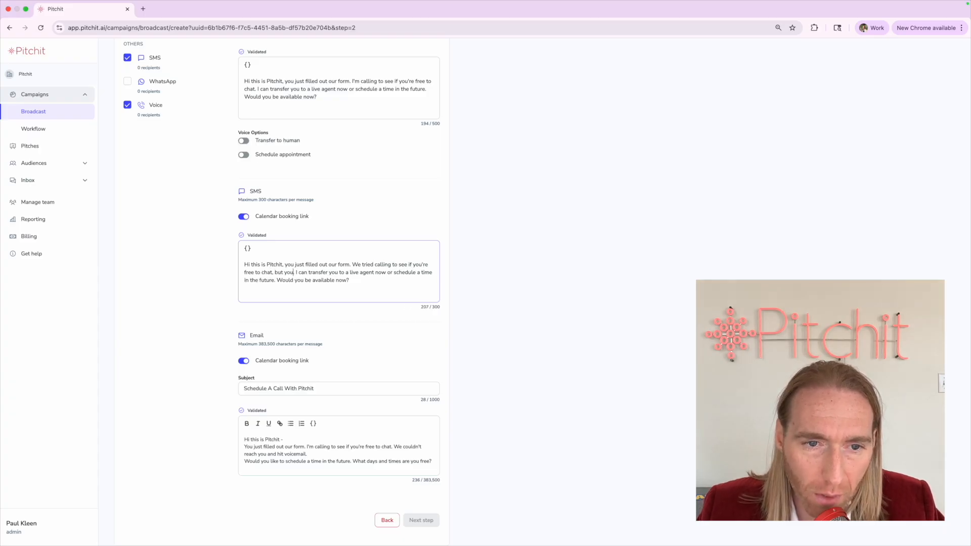
pyautogui.write('vailable')
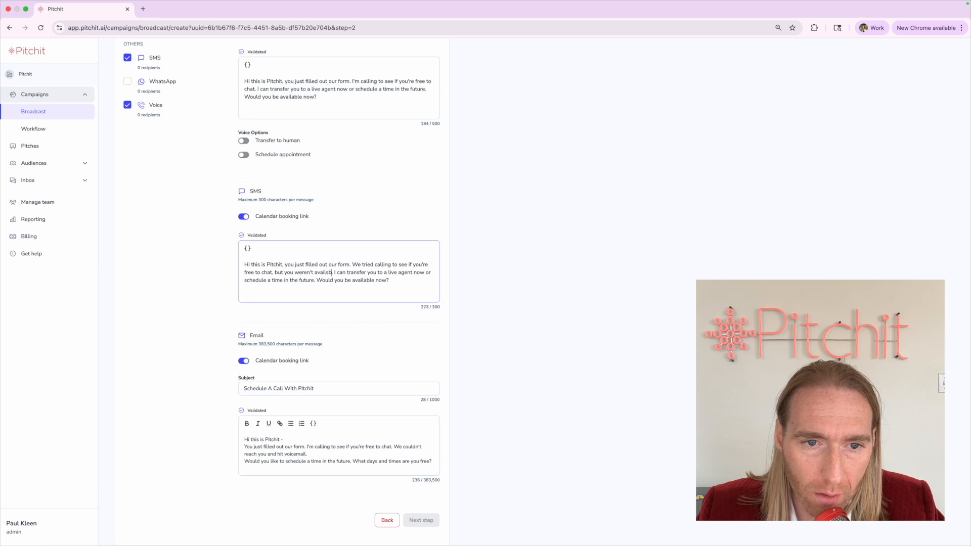
pyautogui.moveTo(339, 272); pyautogui.dragTo(323, 280)
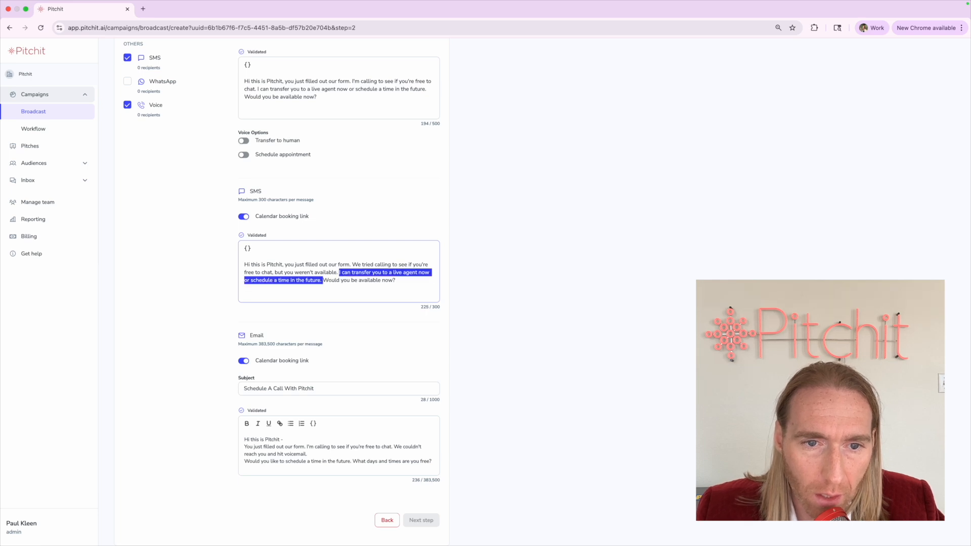
pyautogui.write('Can you send')
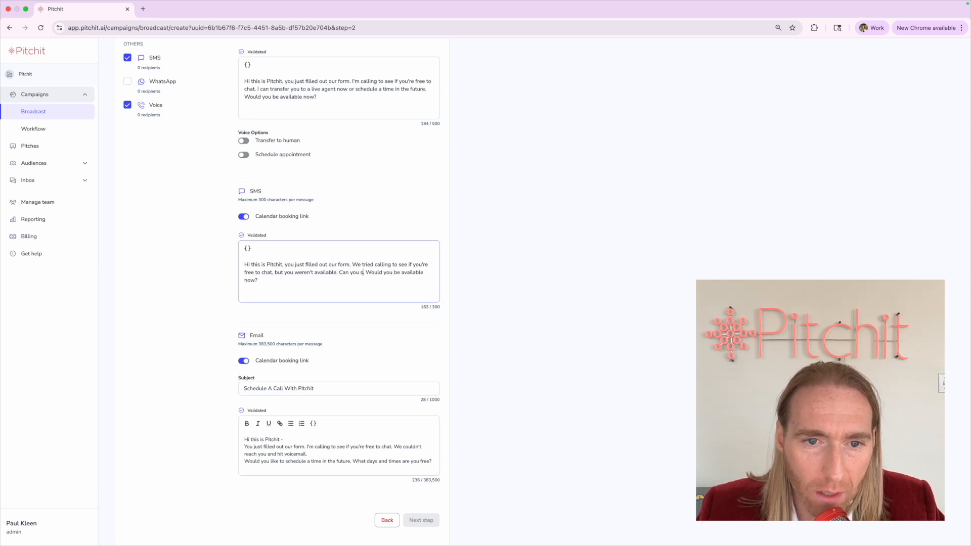
pyautogui.write(' me some days')
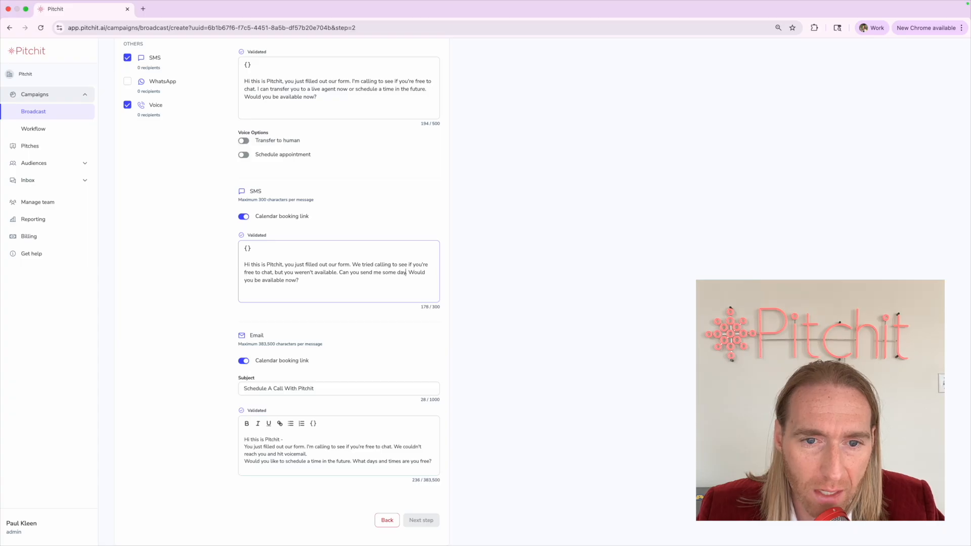
pyautogui.write('/times when you are free for')
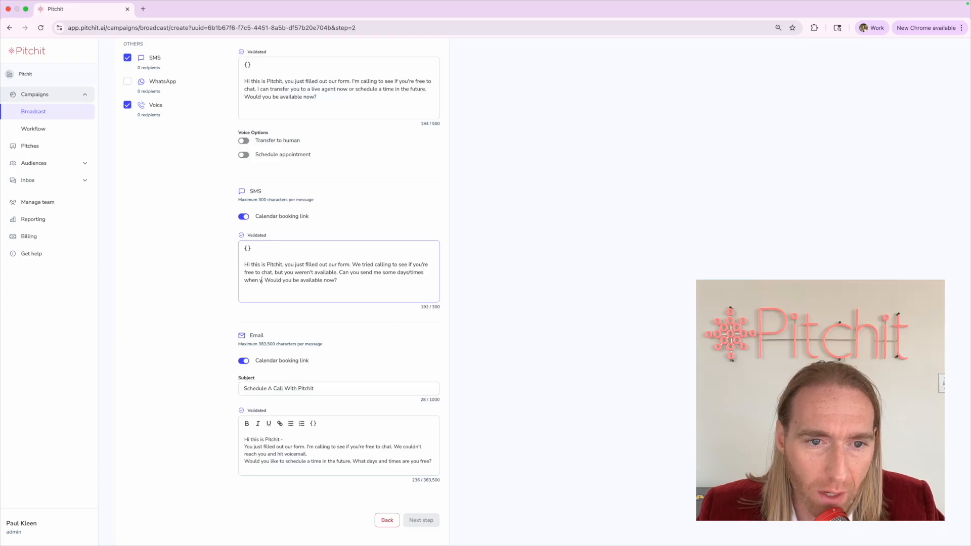
pyautogui.write(' a callback')
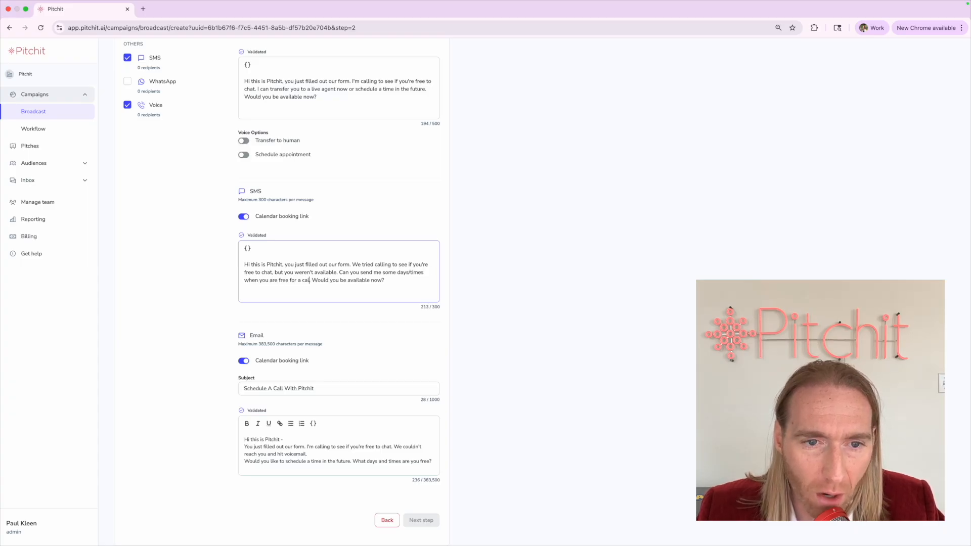
pyautogui.hotkey('shift', 'End')
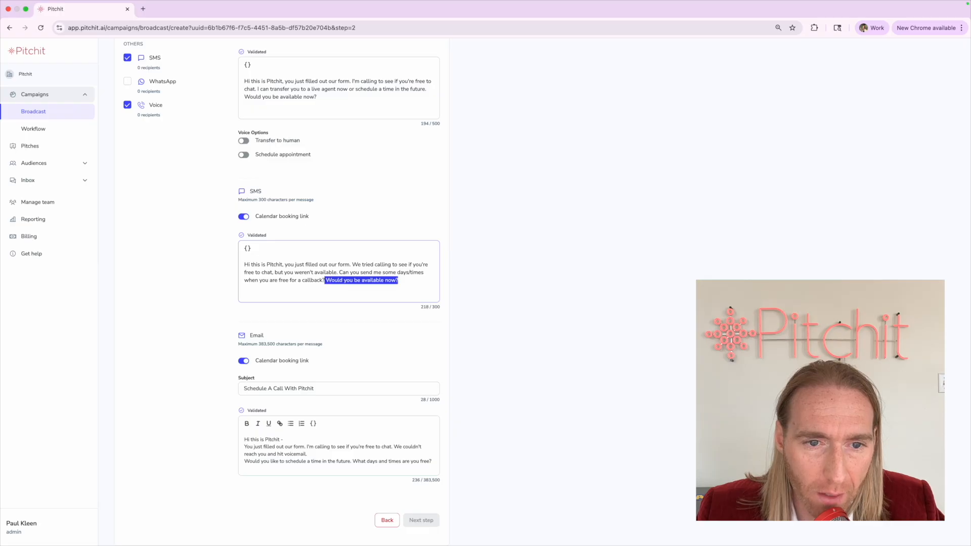
# Finish the SMS question with '?' and review the Voice, SMS and email texts
pyautogui.write('?')
pyautogui.scroll(3, 182, 245)
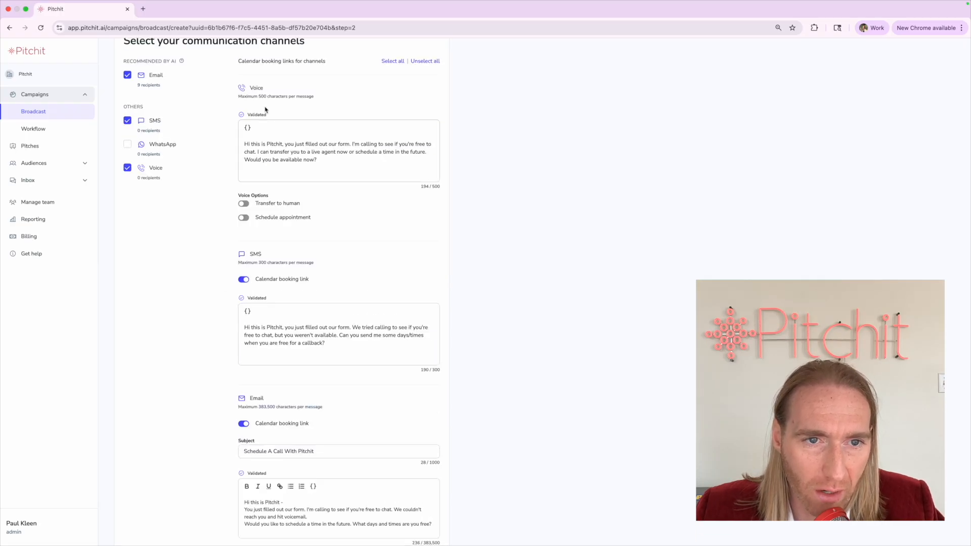
pyautogui.tripleClick(278, 146)
pyautogui.click(327, 153)
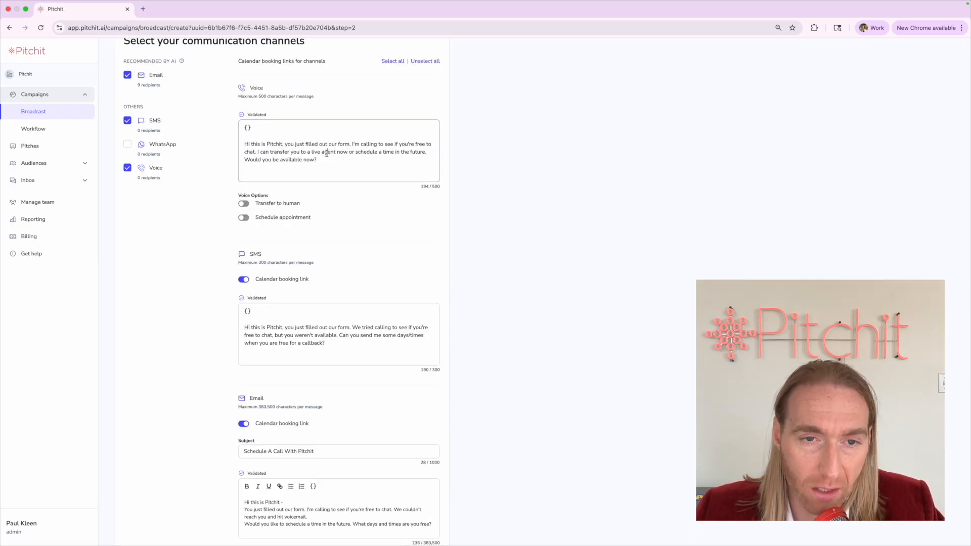
pyautogui.tripleClick(327, 153)
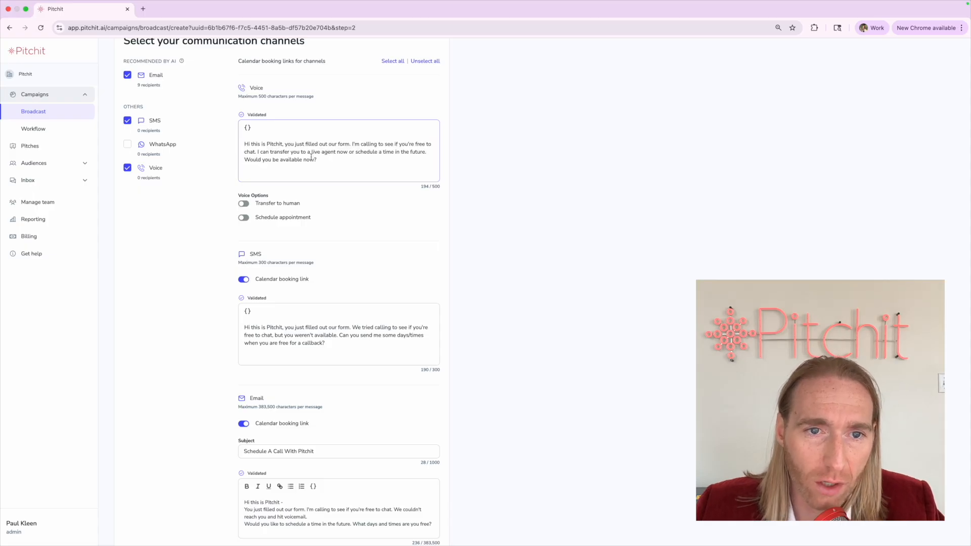
pyautogui.tripleClick(311, 157)
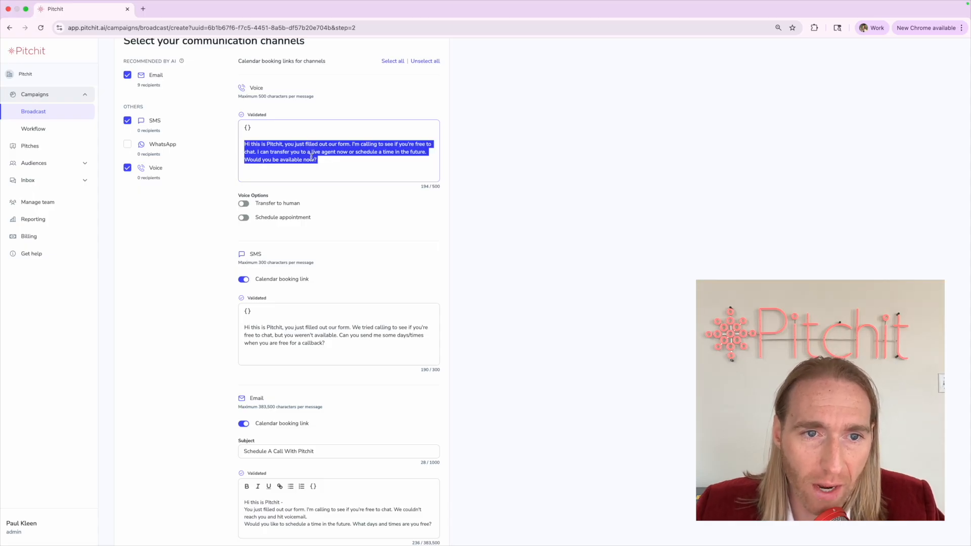
pyautogui.tripleClick(320, 340)
pyautogui.scroll(-1, 285, 487)
pyautogui.tripleClick(283, 484)
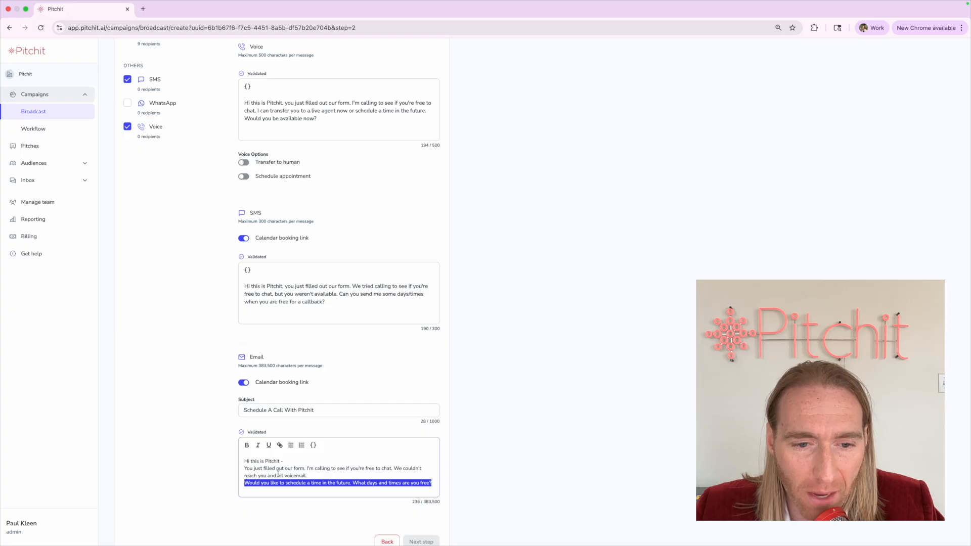
pyautogui.click(277, 475)
pyautogui.click(204, 472)
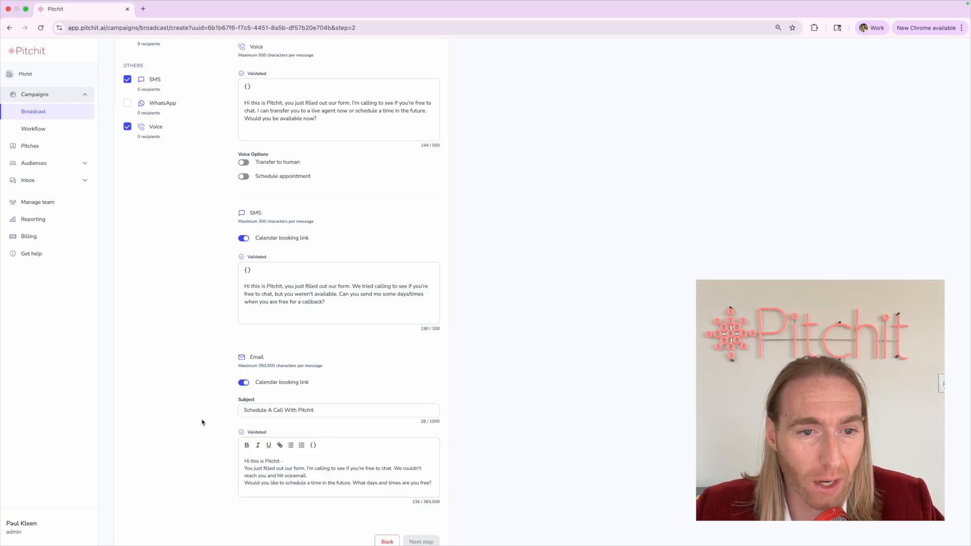
# Turn on both Transfer to human and Schedule appointment under Voice Options
pyautogui.scroll(3, 202, 422)
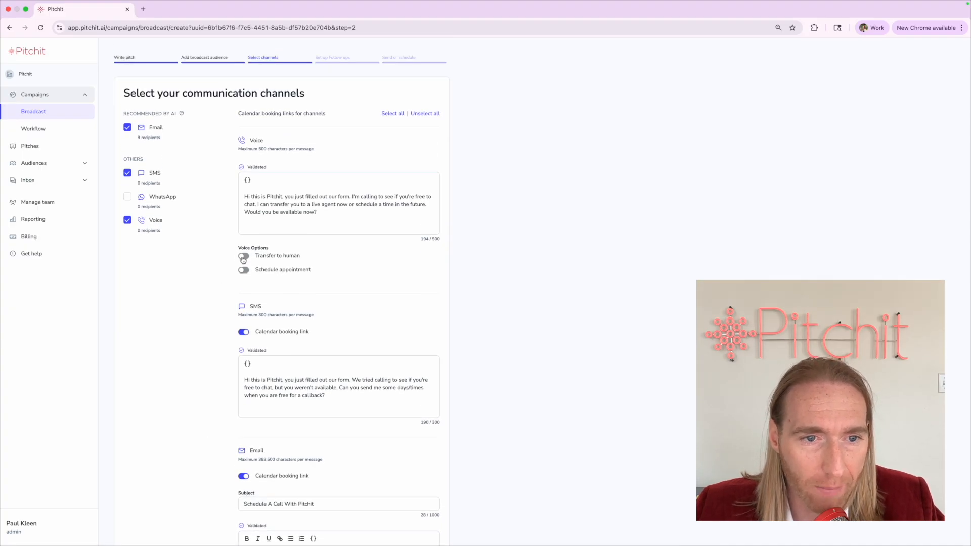
pyautogui.scroll(5, 243, 260)
pyautogui.scroll(2, 287, 229)
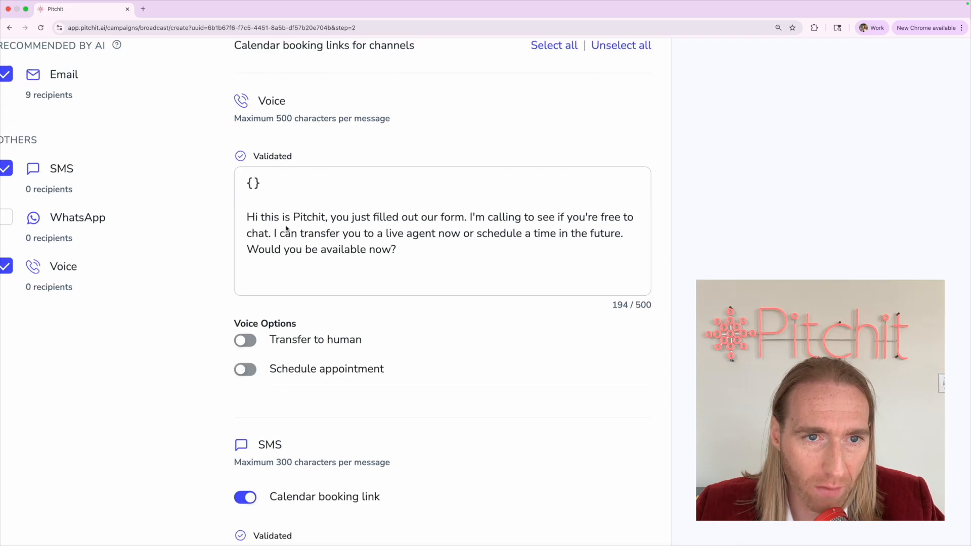
pyautogui.tripleClick(311, 339)
pyautogui.moveTo(273, 368); pyautogui.dragTo(436, 368)
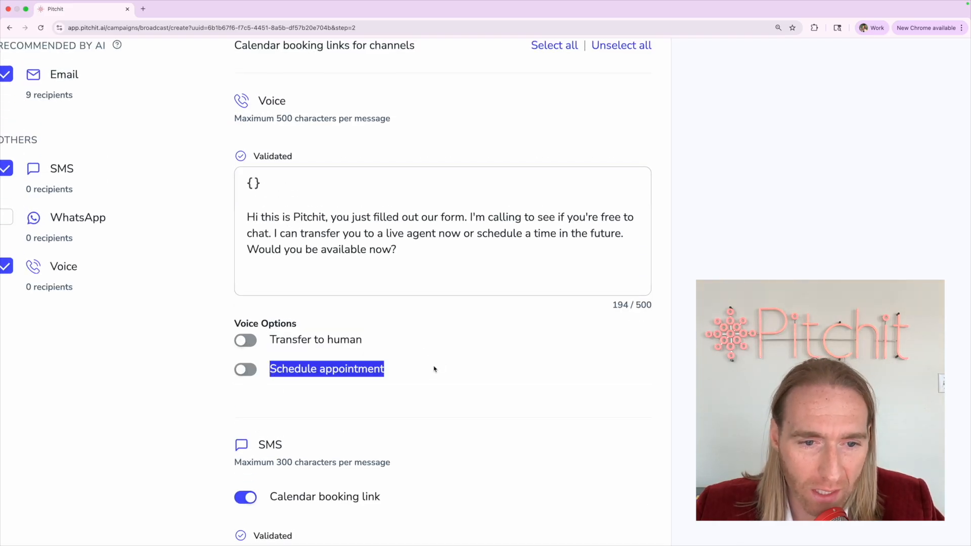
pyautogui.click(280, 331)
pyautogui.click(249, 341)
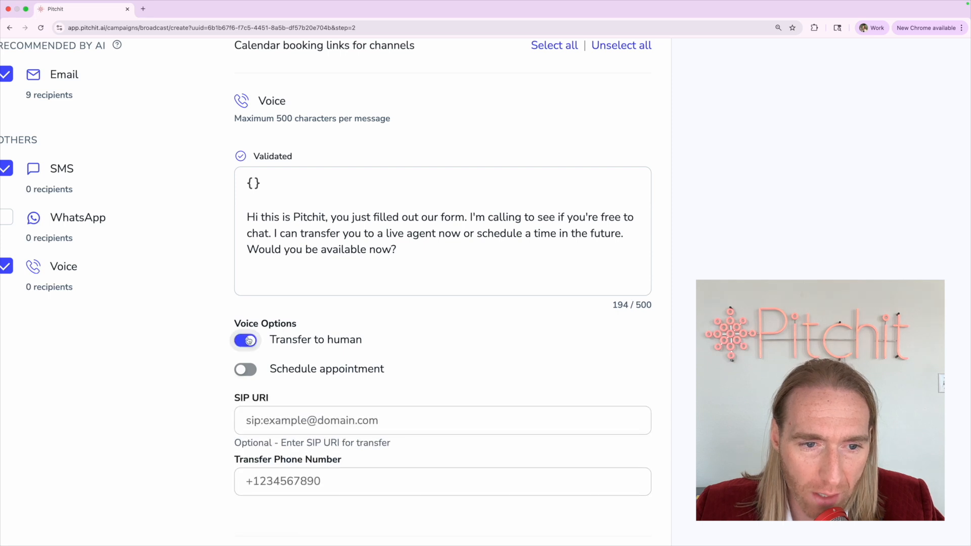
pyautogui.click(244, 369)
pyautogui.click(244, 372)
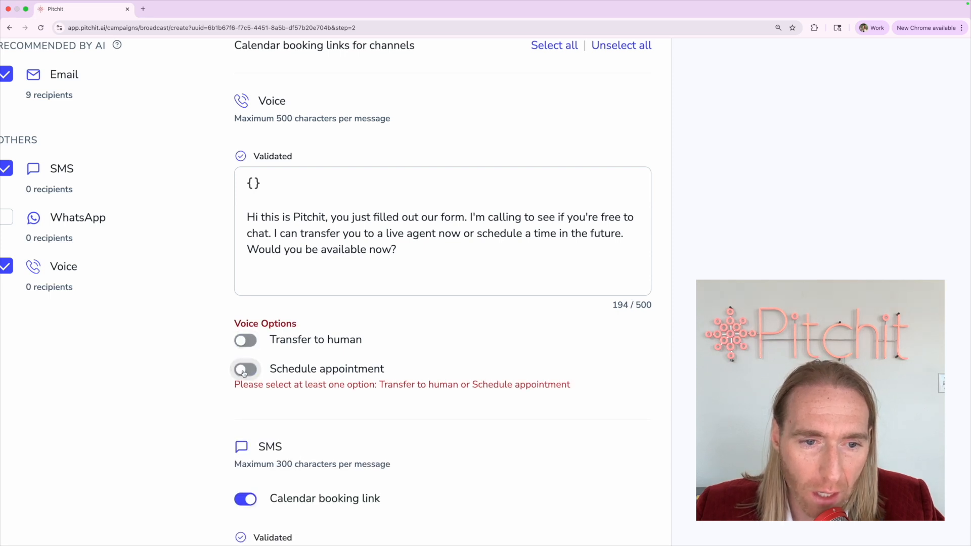
pyautogui.click(247, 341)
pyautogui.click(245, 370)
pyautogui.tripleClick(425, 336)
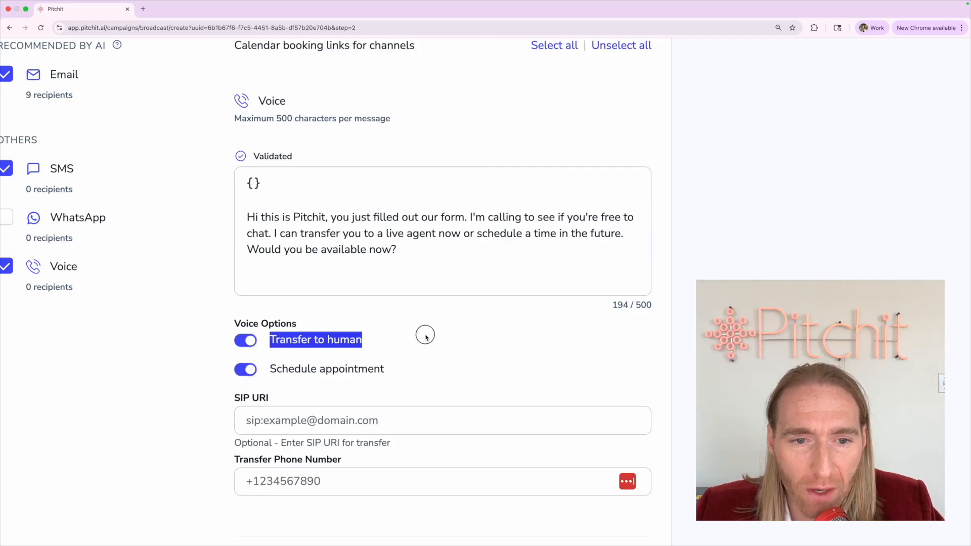
pyautogui.click(439, 338)
# Review the voice message's closing question and put the cursor in the transfer phone number field
pyautogui.click(282, 260)
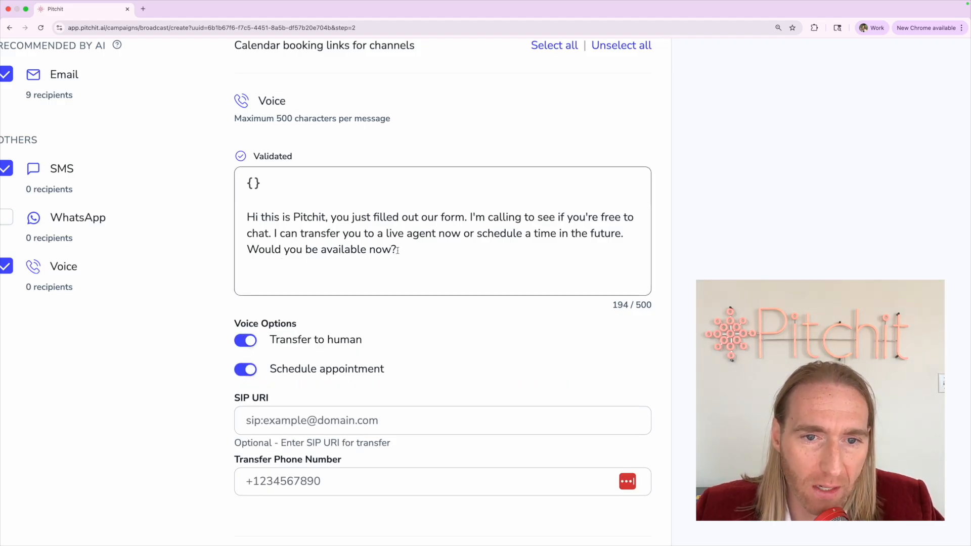
pyautogui.moveTo(397, 250); pyautogui.dragTo(248, 242)
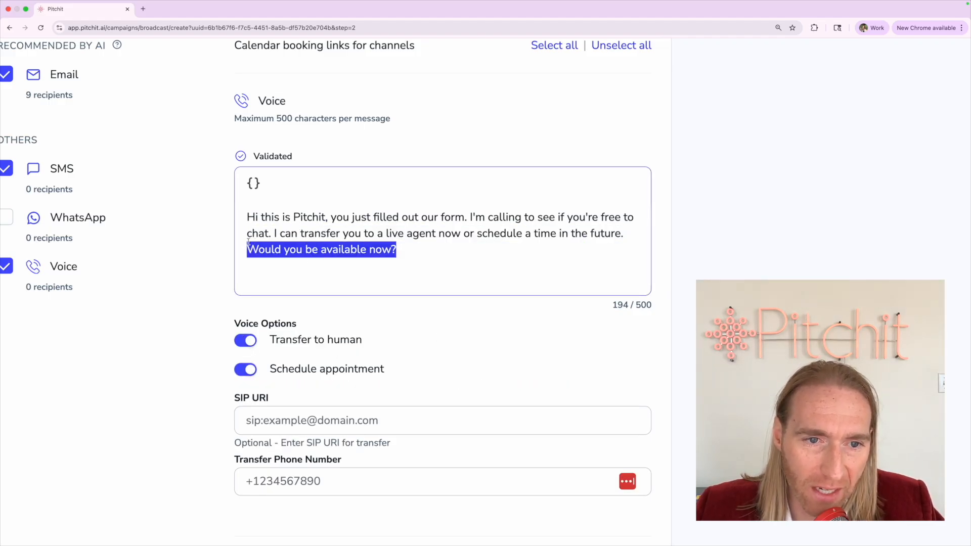
pyautogui.click(257, 269)
pyautogui.click(299, 491)
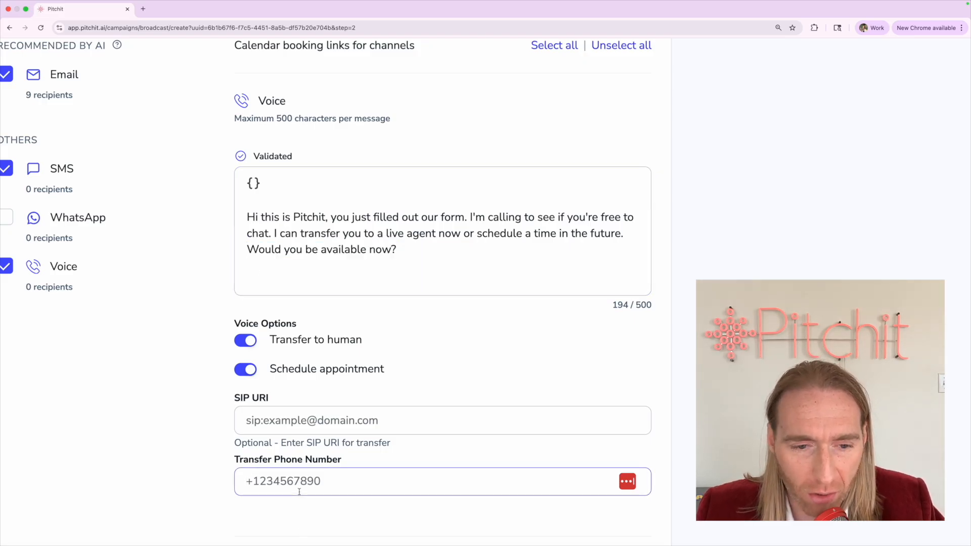
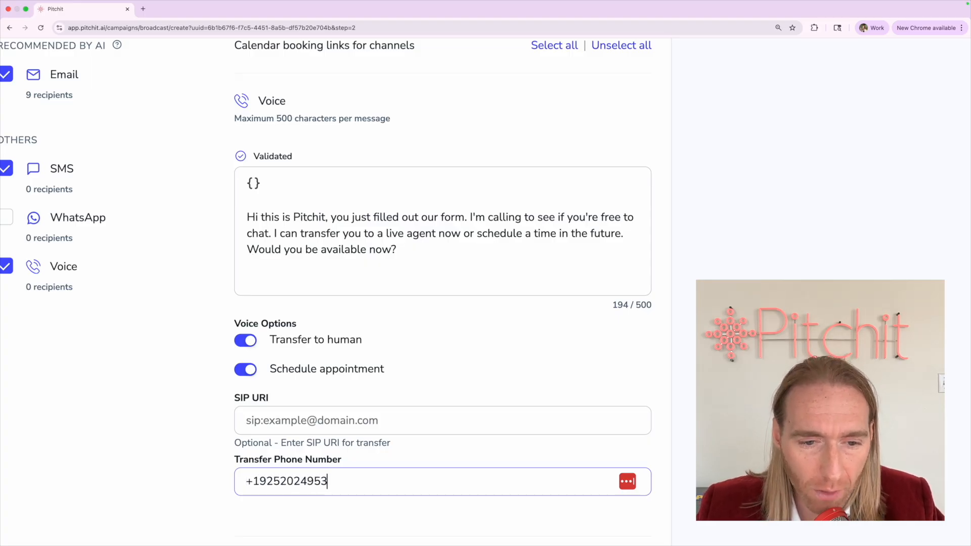
# Enter the transfer phone number with its country code, leaving the SIP URI field blank
pyautogui.keyDown('shift'); pyautogui.click(259, 481); pyautogui.keyUp('shift')
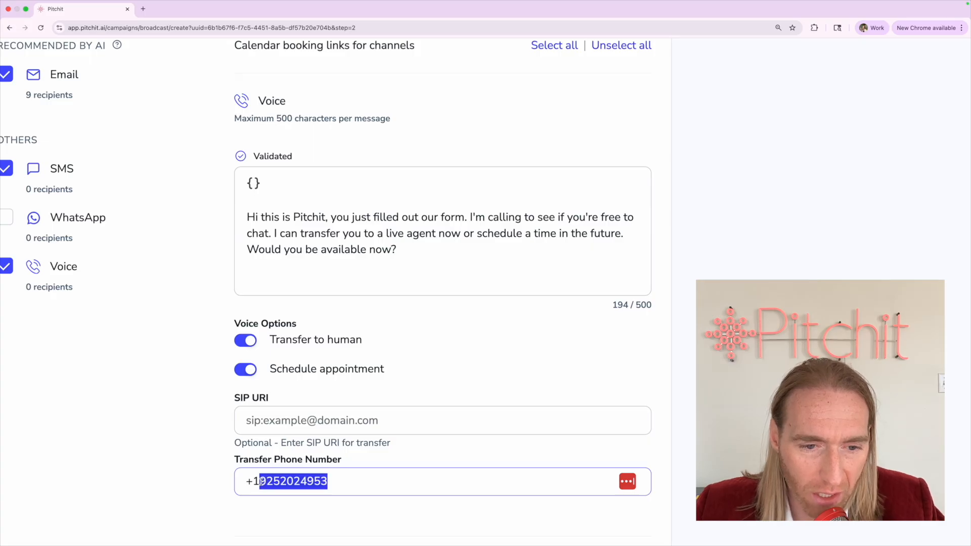
pyautogui.moveTo(260, 481); pyautogui.dragTo(377, 481)
pyautogui.click(245, 481)
pyautogui.click(378, 481)
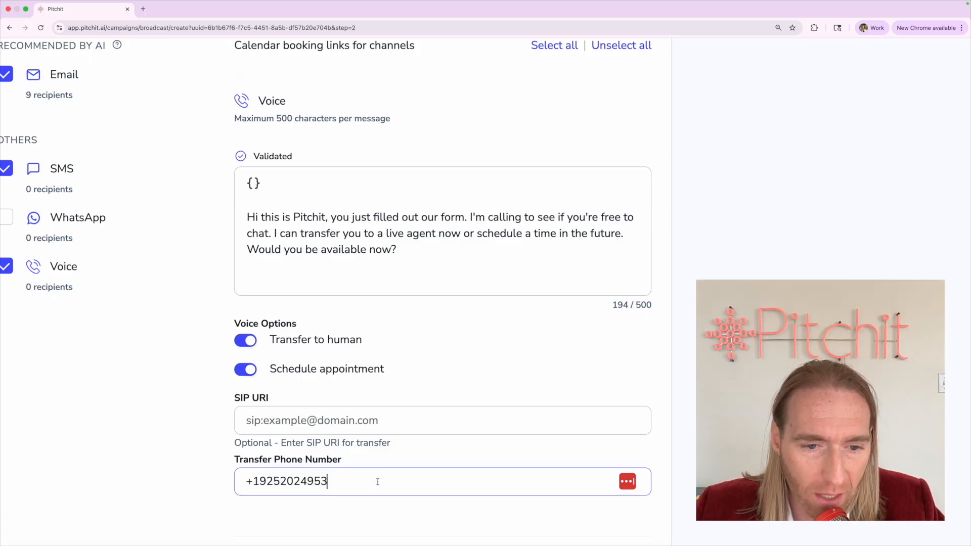
pyautogui.click(294, 431)
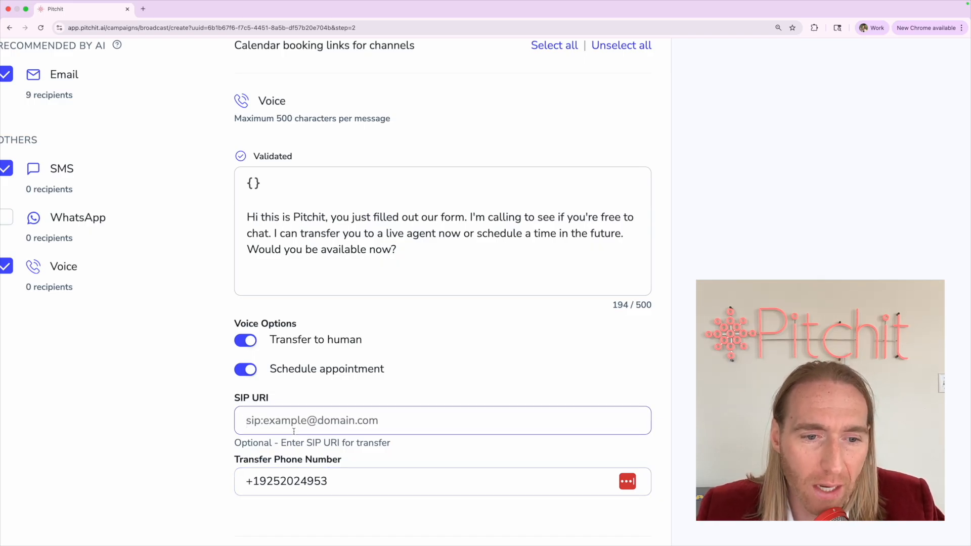
pyautogui.click(250, 470)
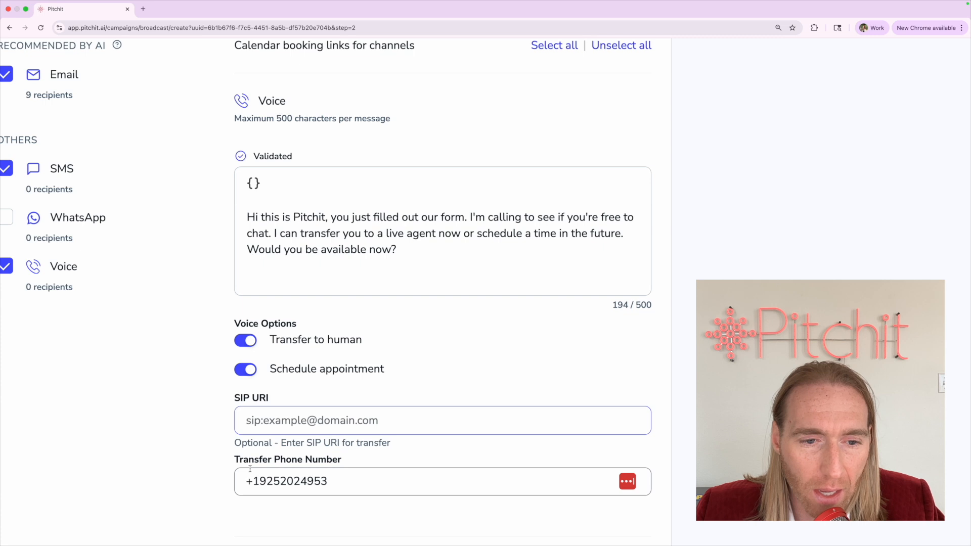
pyautogui.moveTo(249, 480); pyautogui.dragTo(372, 477)
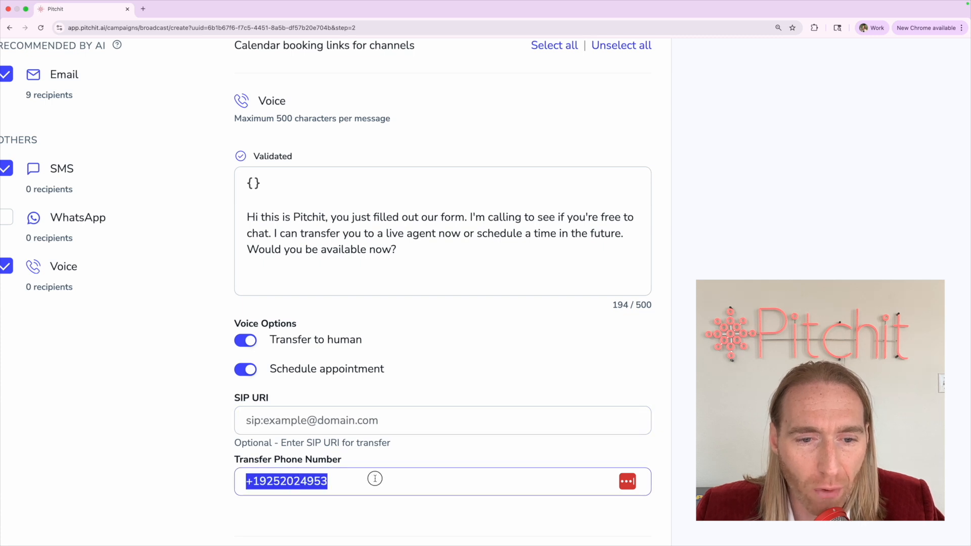
pyautogui.click(314, 423)
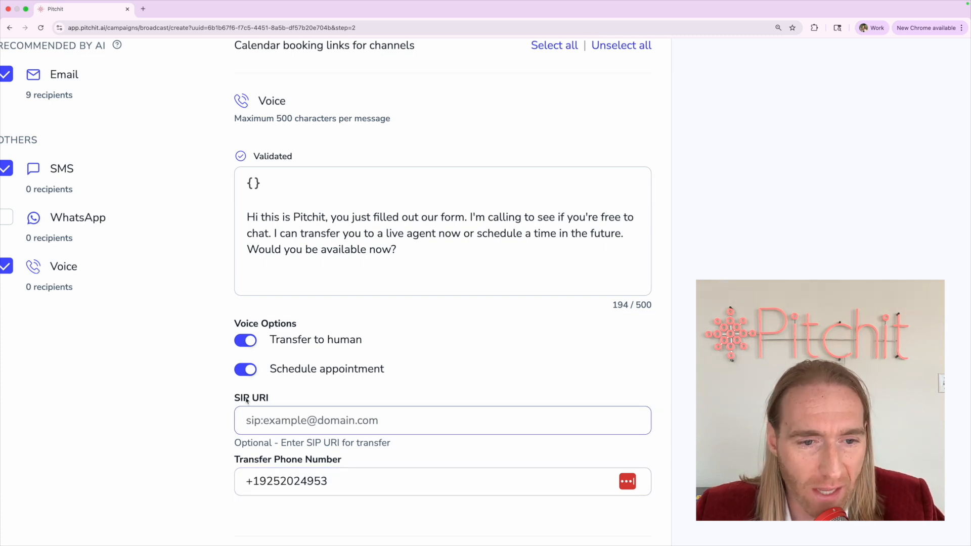
pyautogui.moveTo(232, 394); pyautogui.dragTo(293, 403)
pyautogui.click(294, 404)
pyautogui.moveTo(248, 482); pyautogui.dragTo(328, 480)
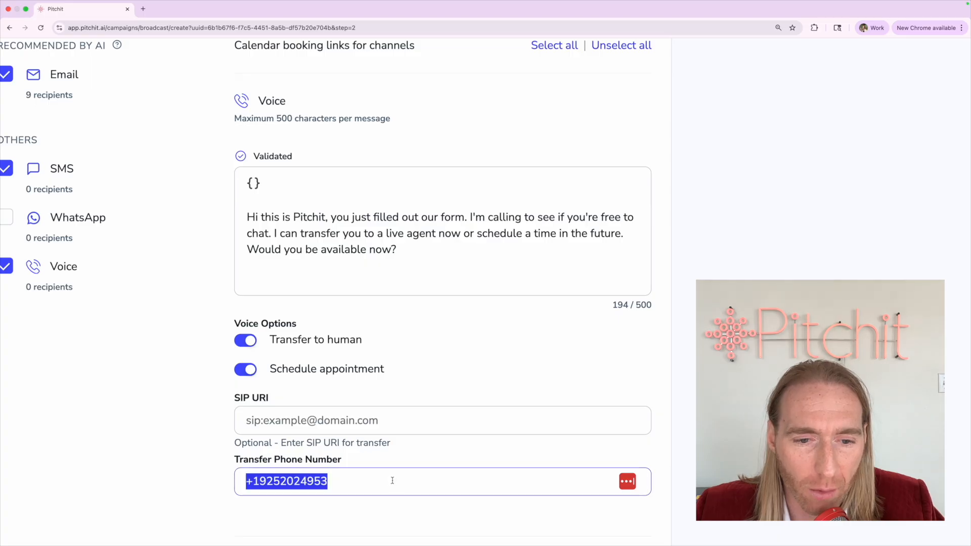
pyautogui.click(328, 480)
pyautogui.click(247, 421)
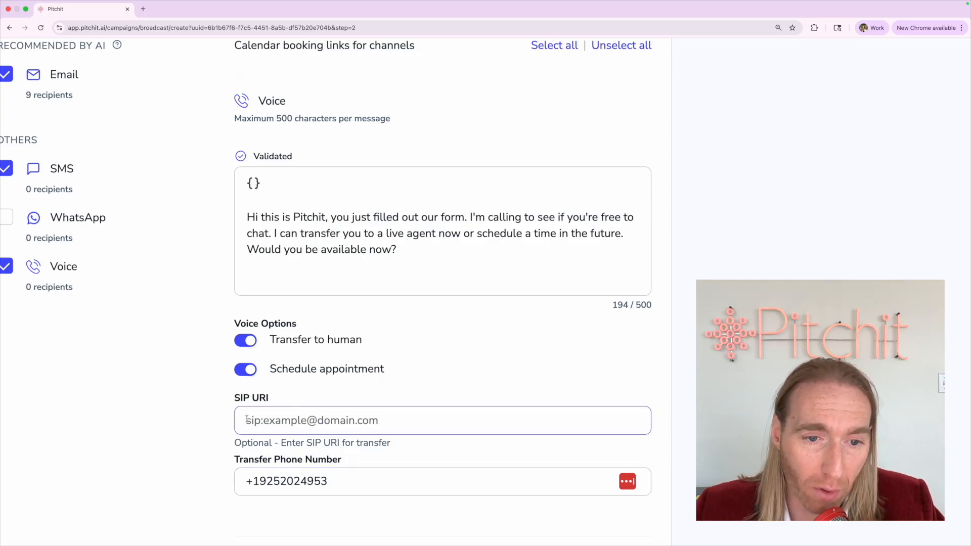
pyautogui.click(201, 411)
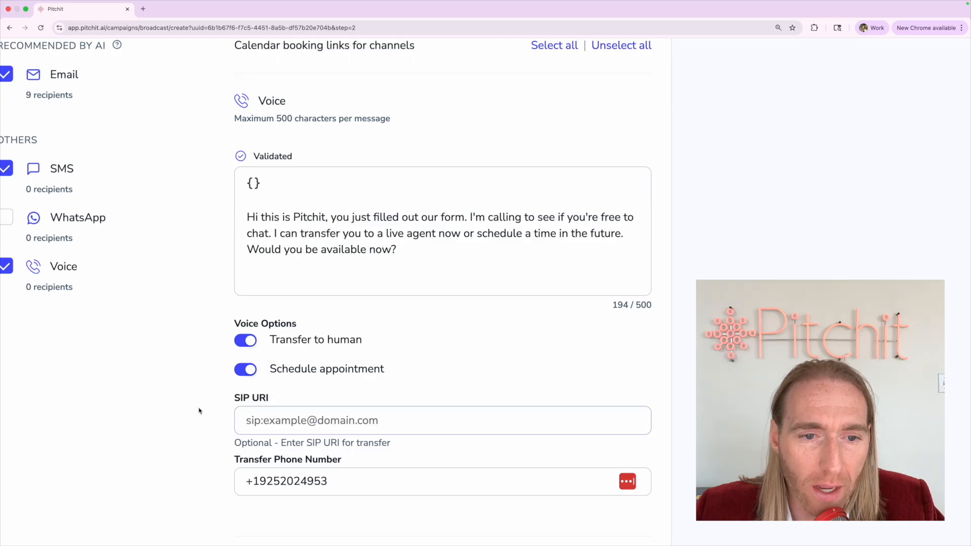
# Toggle Transfer to human off and back on so both voice options stay enabled
pyautogui.click(245, 342)
pyautogui.moveTo(271, 368); pyautogui.dragTo(477, 366)
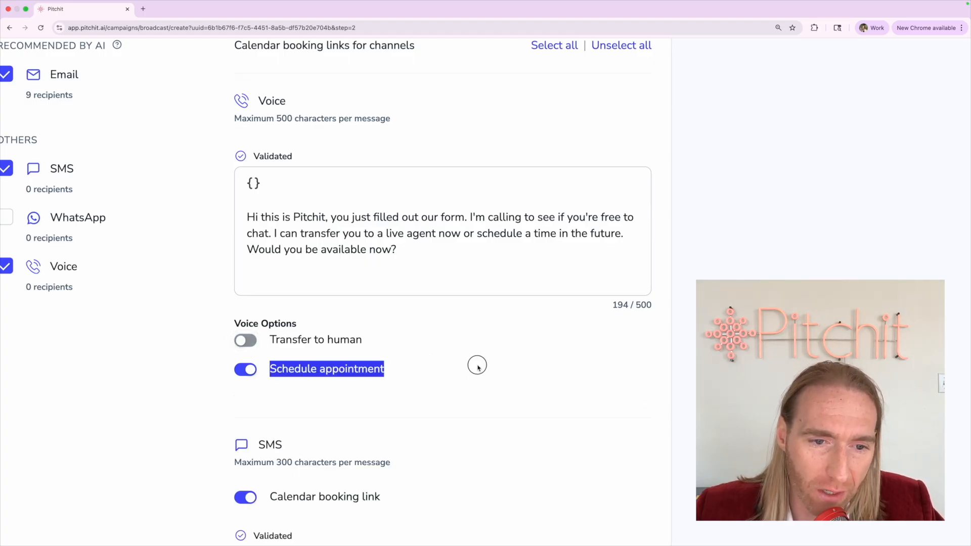
pyautogui.click(272, 340)
pyautogui.click(244, 341)
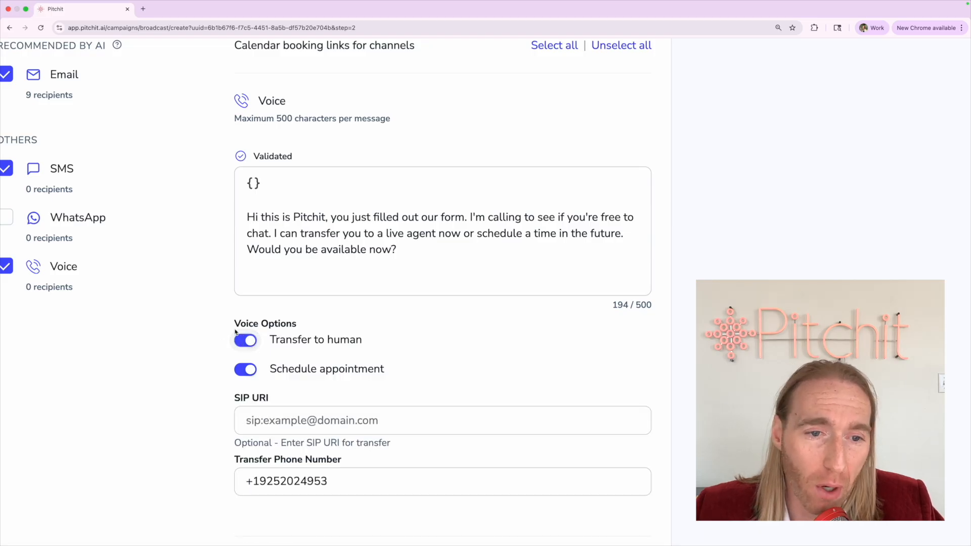
pyautogui.click(406, 252)
pyautogui.moveTo(406, 252); pyautogui.dragTo(238, 250)
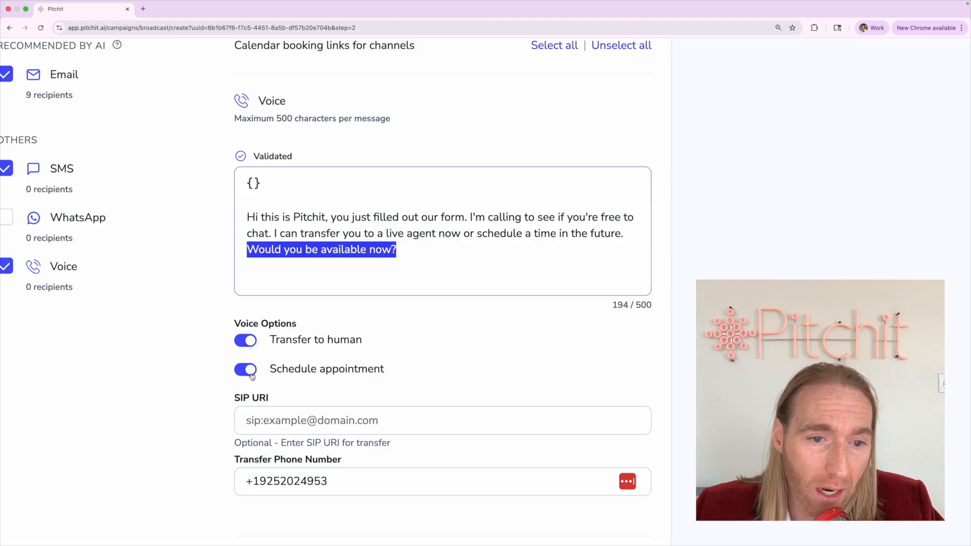
pyautogui.moveTo(270, 370); pyautogui.dragTo(409, 365)
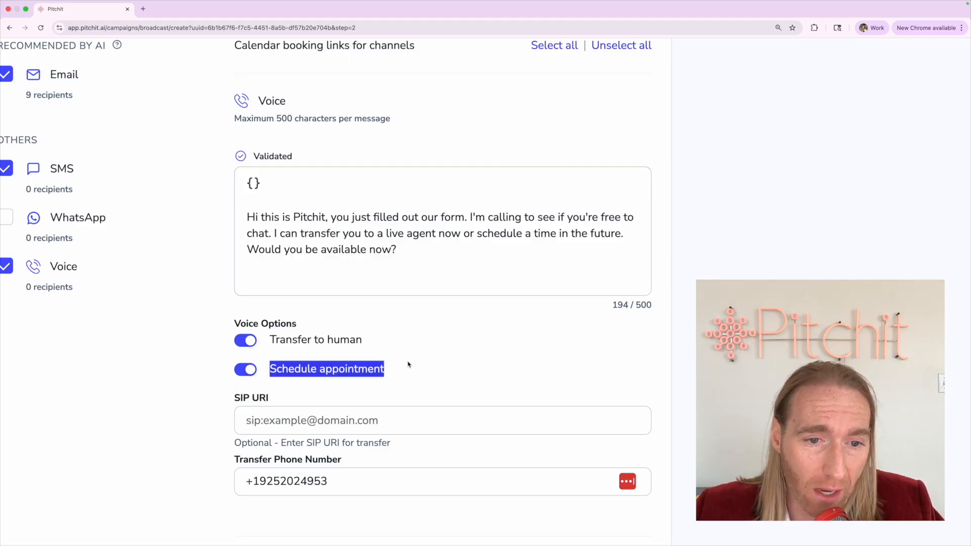
pyautogui.click(306, 370)
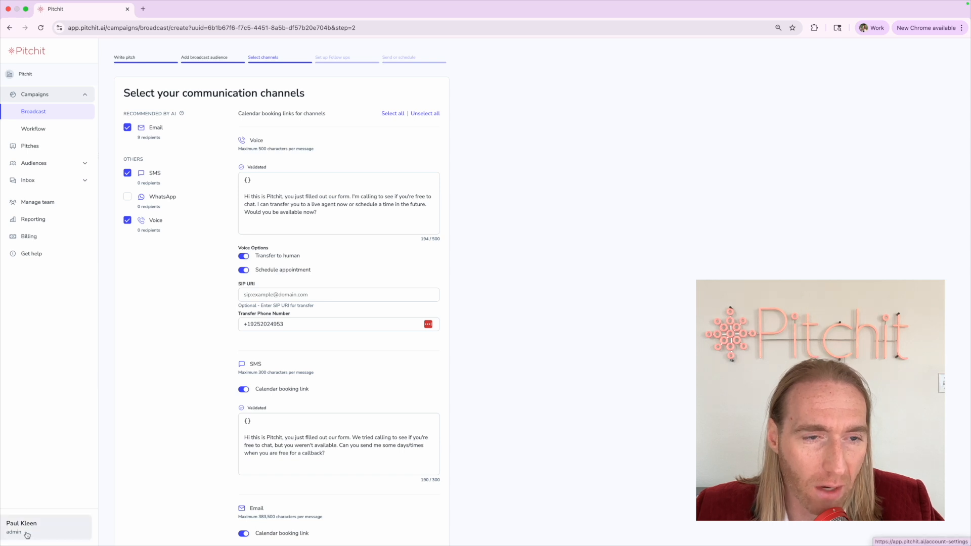
# Dismiss the discard-changes prompt to keep the channel settings and proceed to follow-up setup
pyautogui.click(27, 535)
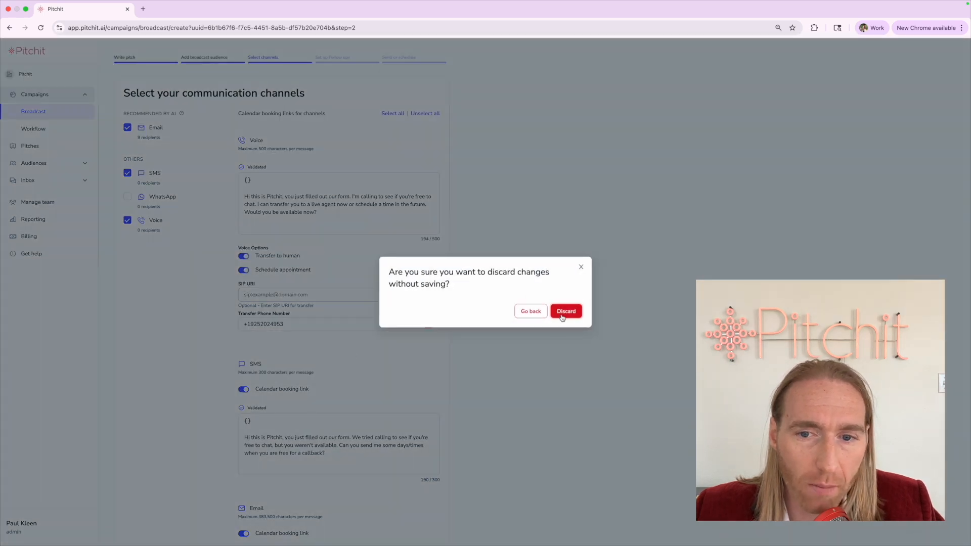
pyautogui.click(581, 267)
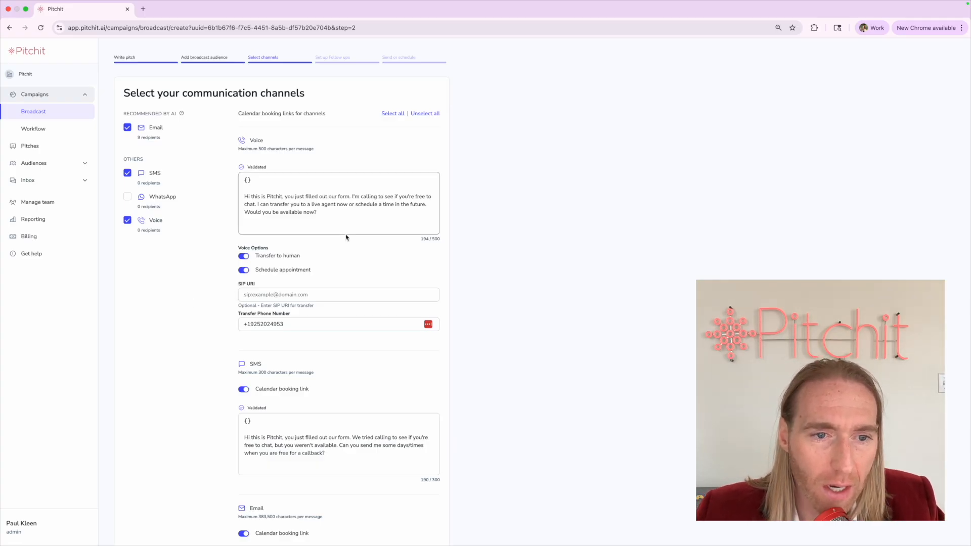
pyautogui.scroll(2, 346, 237)
pyautogui.hscroll(-1, 363, 230)
pyautogui.scroll(1, 364, 230)
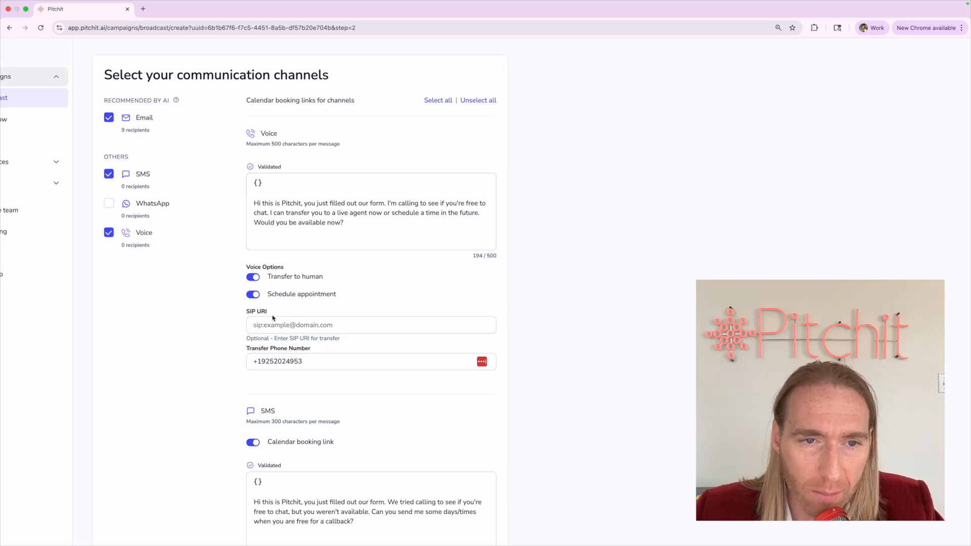
pyautogui.scroll(-6, 273, 319)
pyautogui.click(470, 511)
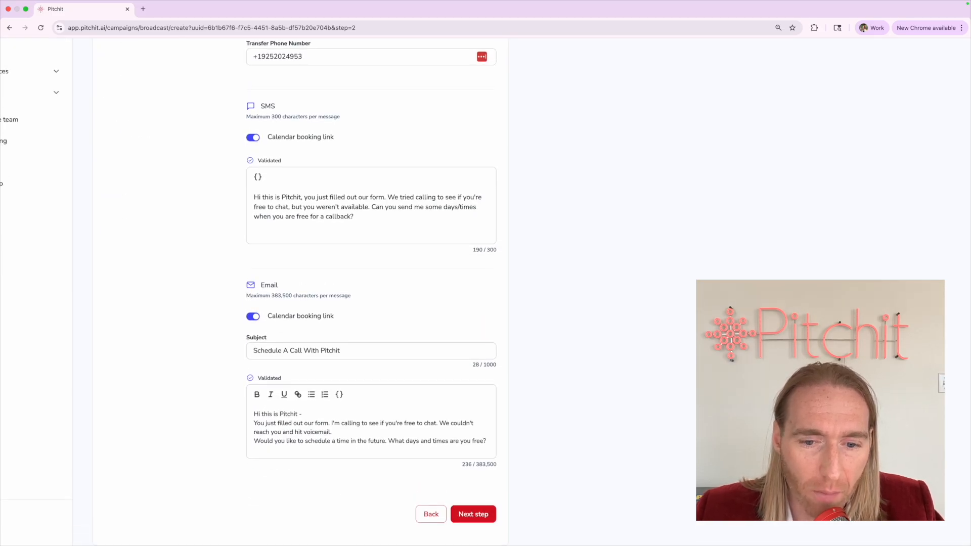
# Tick Monday through Friday as the follow-up working days
pyautogui.scroll(2, 168, 212)
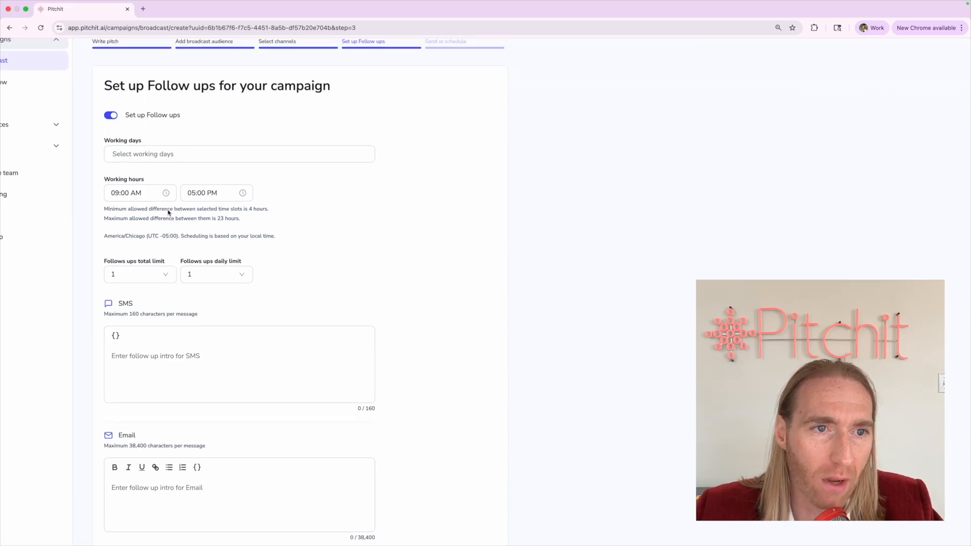
pyautogui.click(133, 152)
pyautogui.click(118, 191)
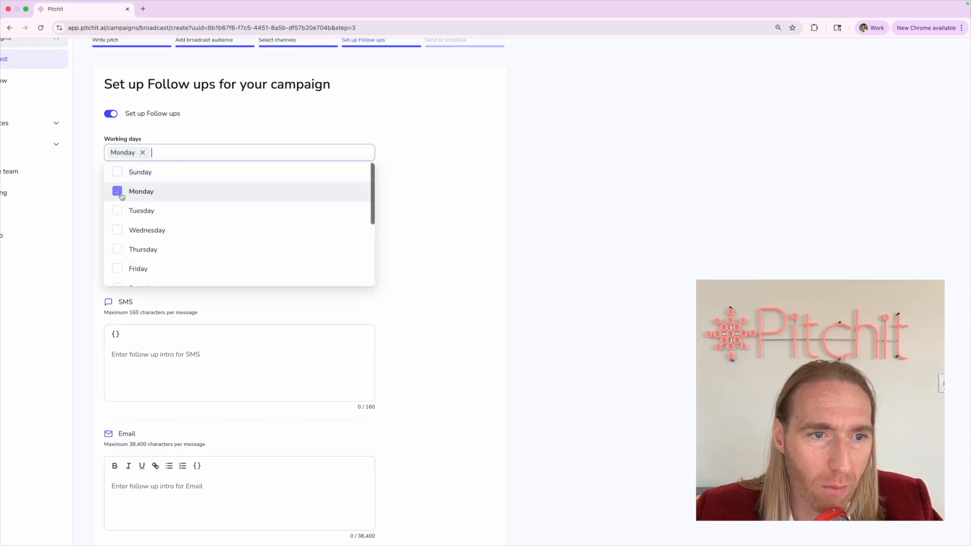
pyautogui.click(118, 211)
pyautogui.click(118, 230)
pyautogui.click(118, 249)
pyautogui.click(119, 268)
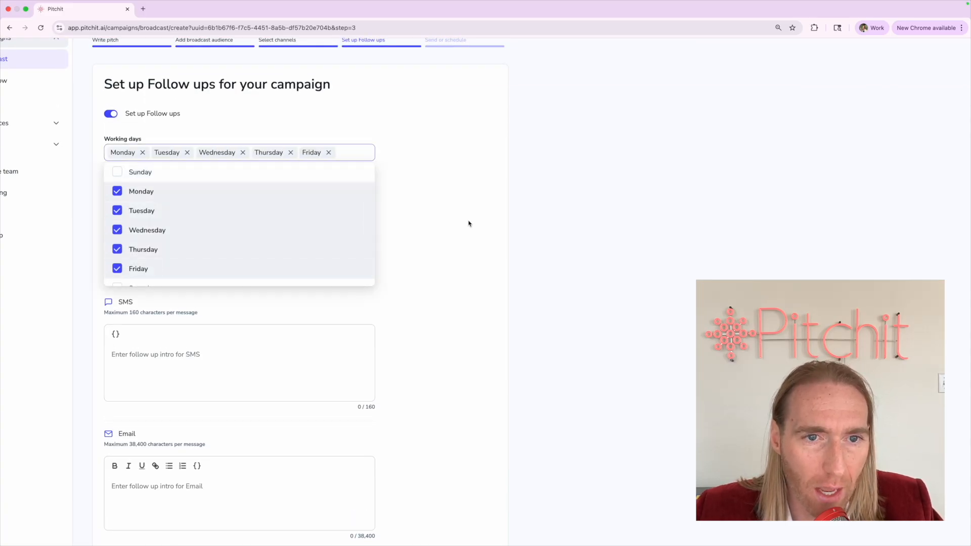
pyautogui.click(468, 223)
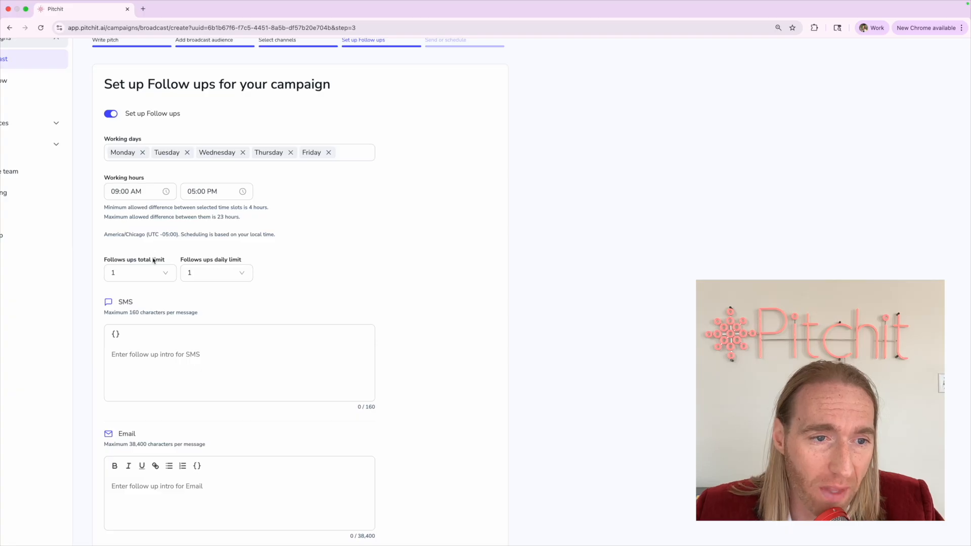
# Set the follow-ups total limit to 5
pyautogui.click(151, 273)
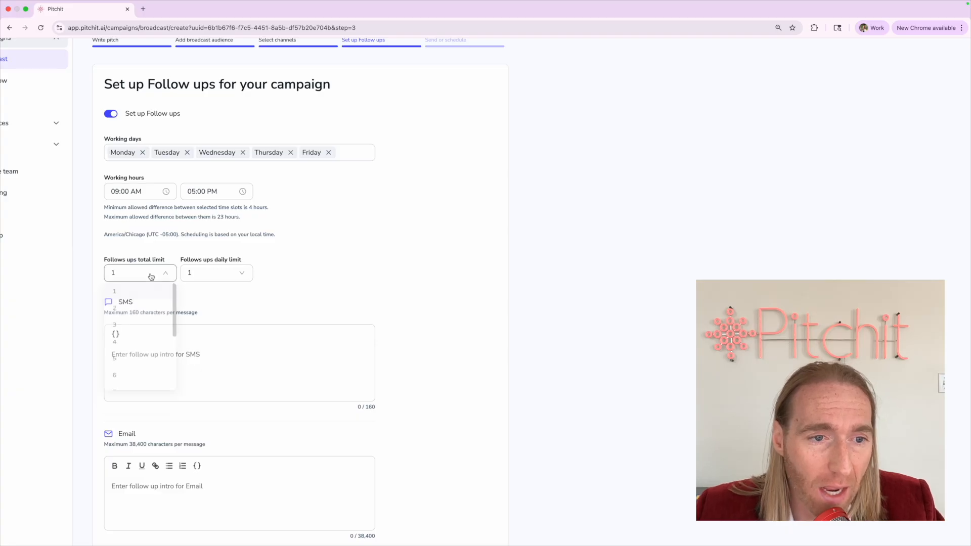
pyautogui.click(115, 366)
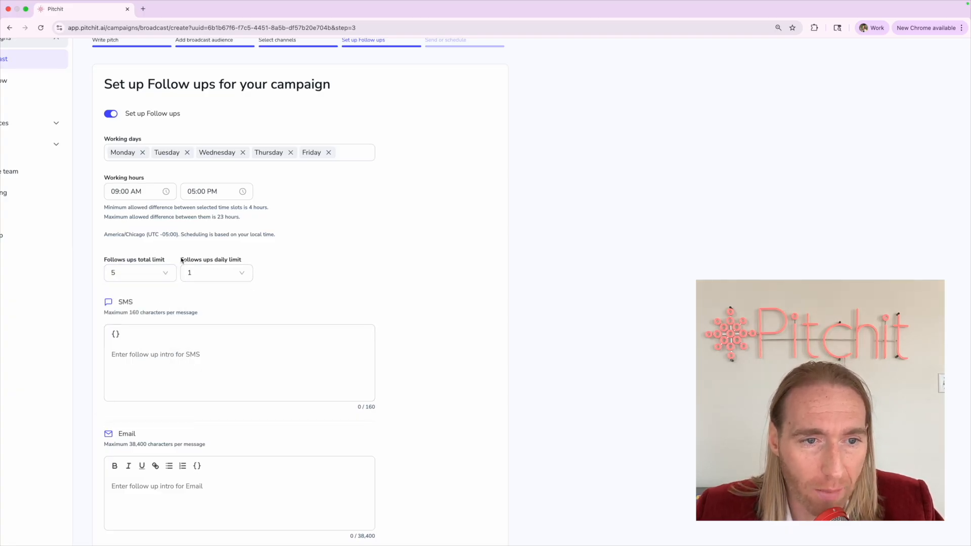
pyautogui.moveTo(180, 259); pyautogui.dragTo(295, 255)
pyautogui.click(297, 258)
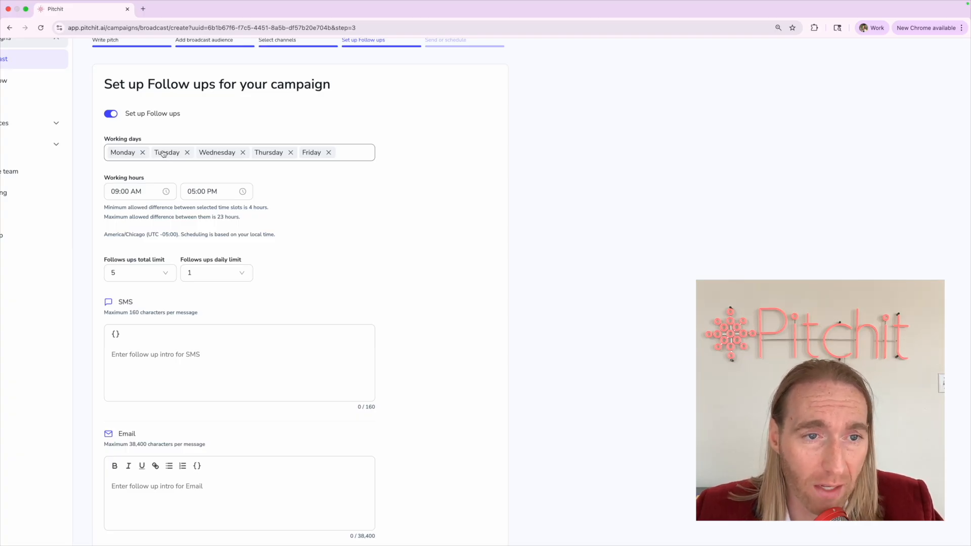
pyautogui.scroll(-3, 164, 153)
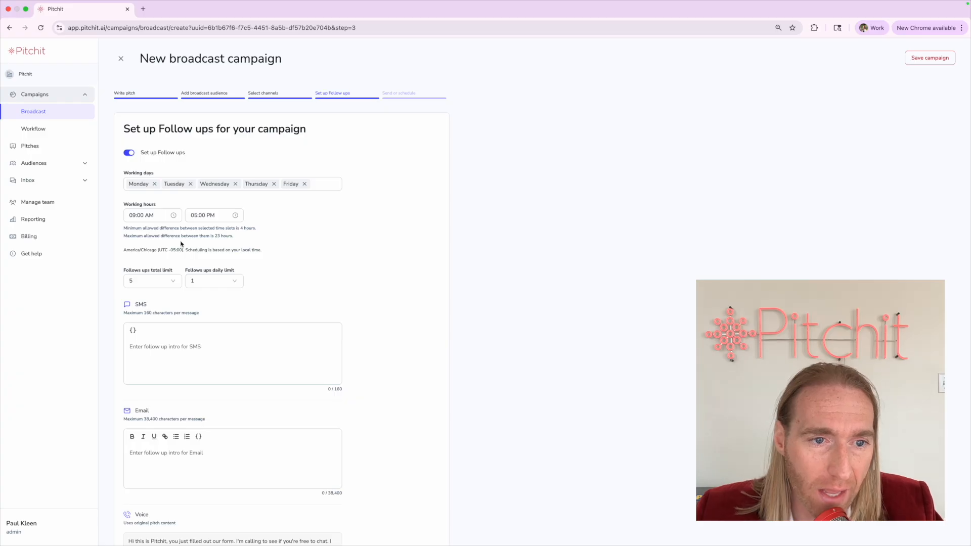
pyautogui.scroll(3, 221, 166)
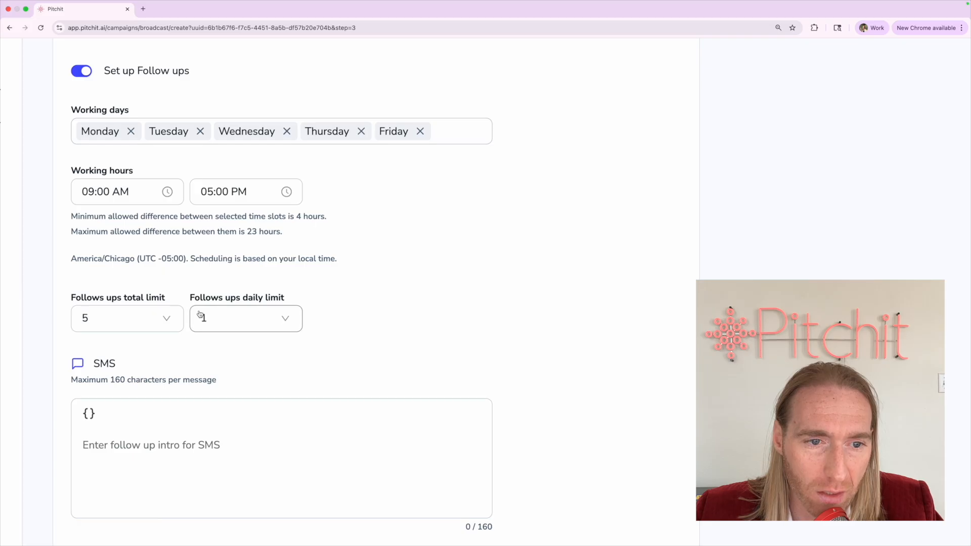
# Set the follow-ups daily limit to 3 and confirm working hours stay 09:00 AM–05:00 PM
pyautogui.click(202, 312)
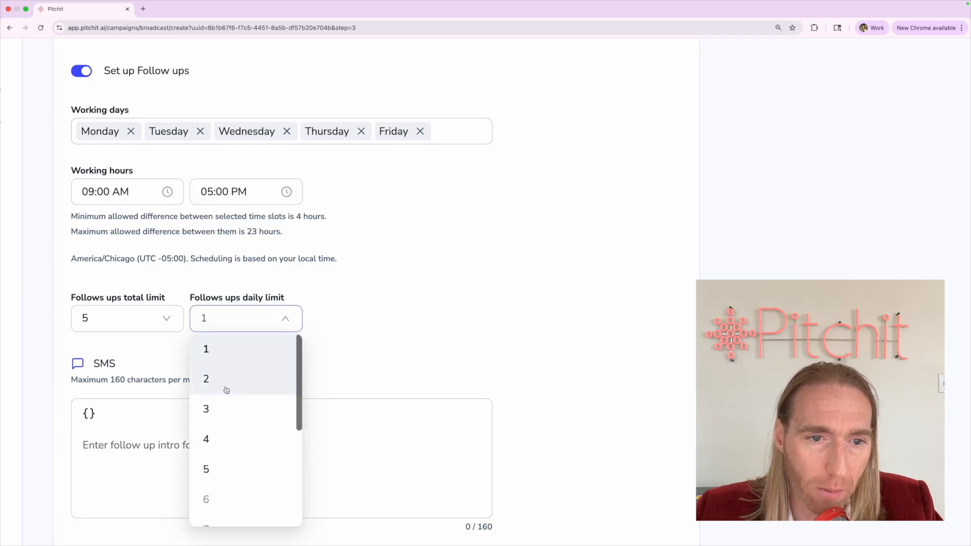
pyautogui.click(225, 407)
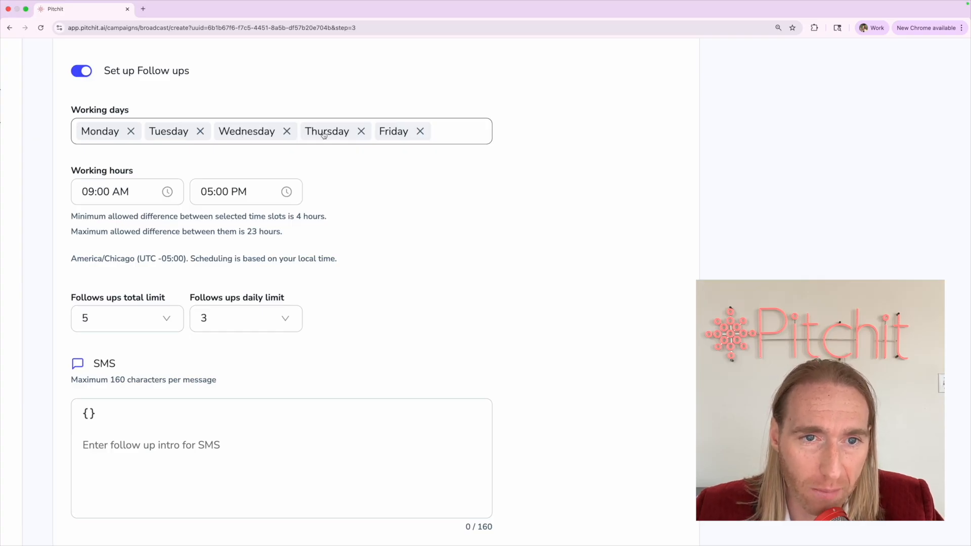
pyautogui.click(167, 192)
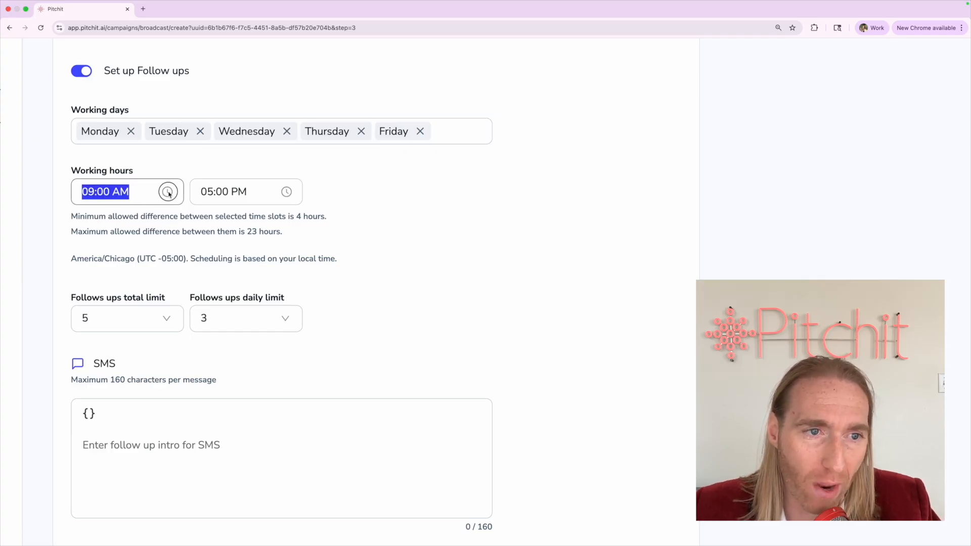
pyautogui.click(204, 191)
pyautogui.click(394, 243)
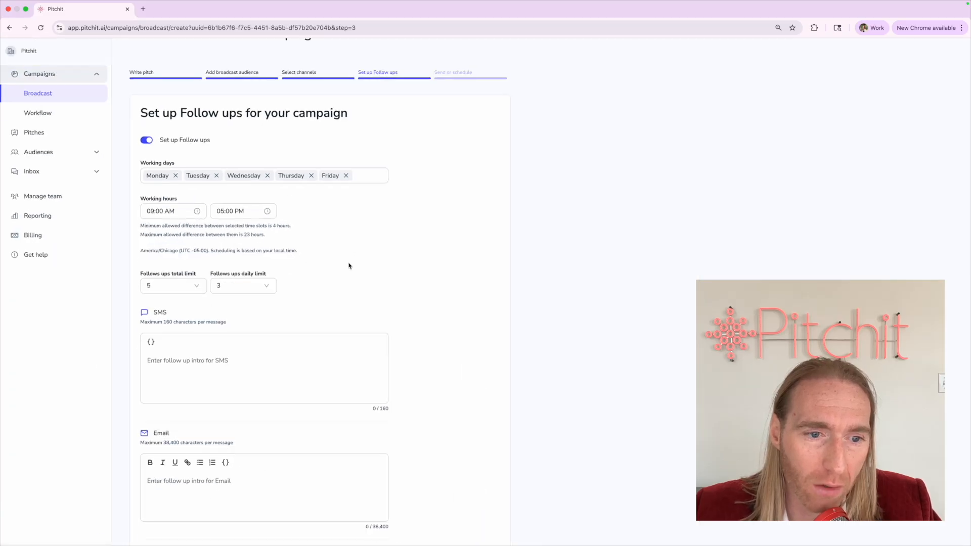
pyautogui.click(257, 352)
# Enter 'just following up..' as the SMS and Email follow-up intros
pyautogui.write('just ')
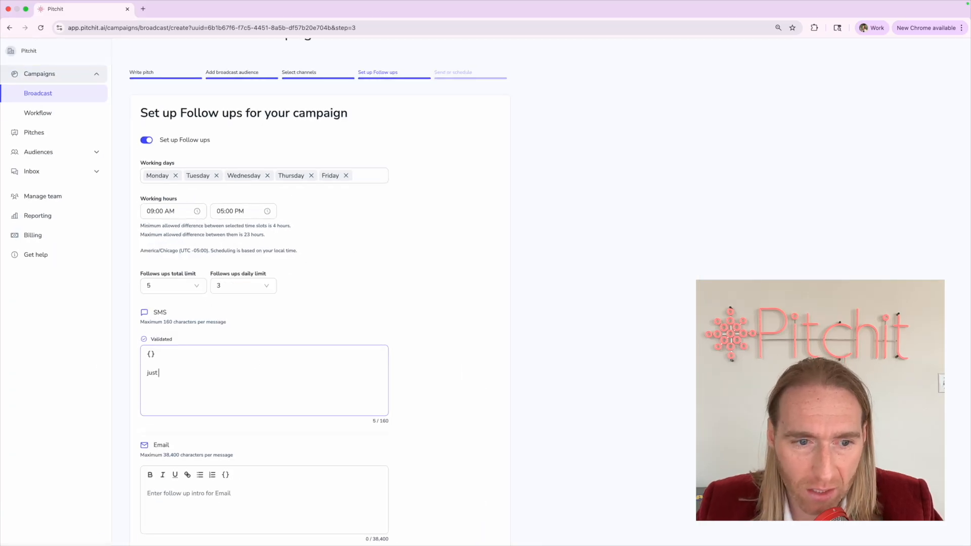
pyautogui.write('following up..')
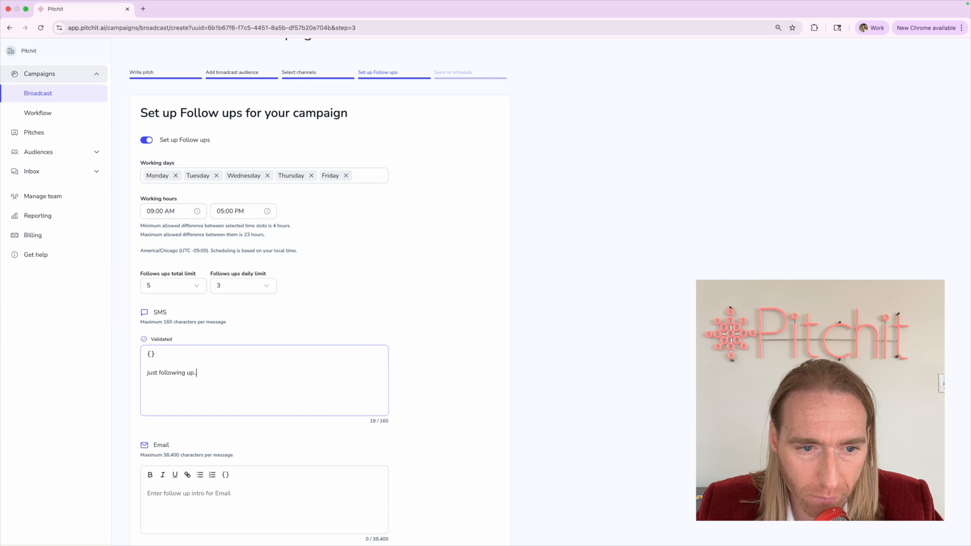
pyautogui.scroll(-3, 202, 481)
pyautogui.click(201, 431)
pyautogui.write('jus')
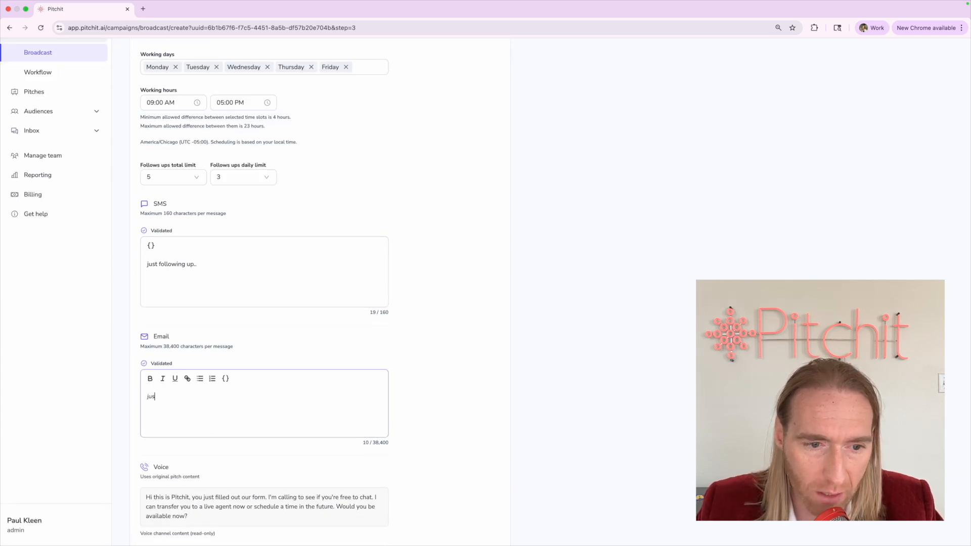
pyautogui.write('t following up..')
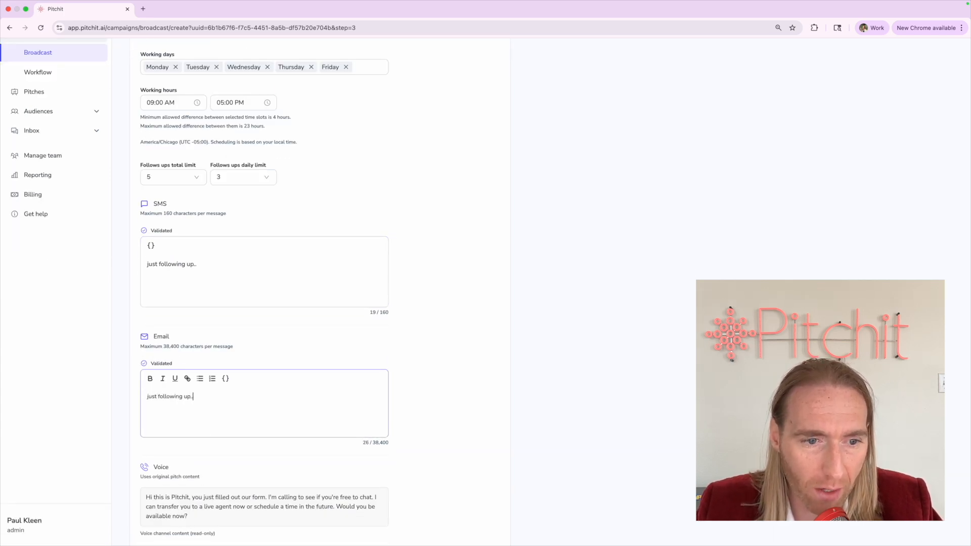
# Look over the read-only voice follow-up text without changing it
pyautogui.scroll(-1, 253, 412)
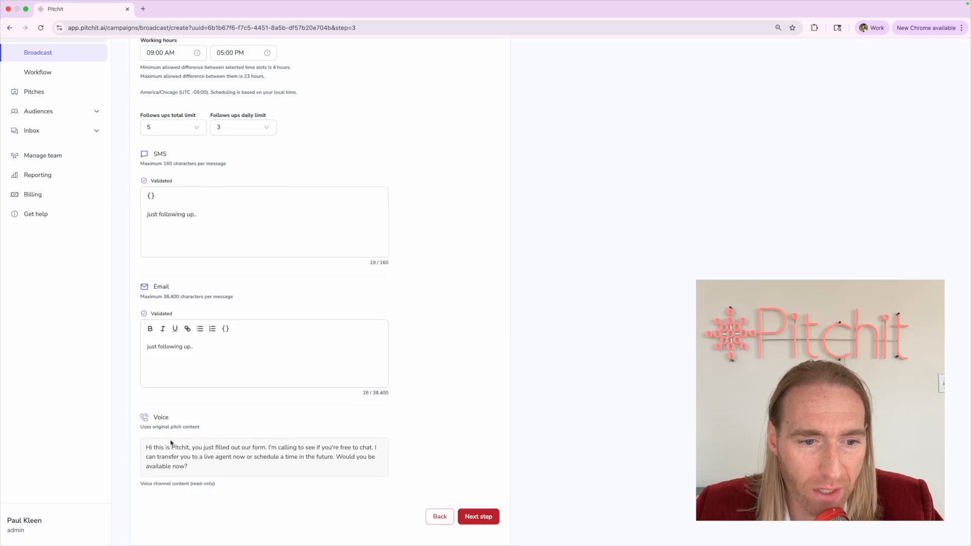
pyautogui.scroll(5, 171, 443)
pyautogui.moveTo(125, 451); pyautogui.dragTo(225, 473)
pyautogui.click(262, 503)
pyautogui.click(151, 453)
pyautogui.scroll(-5, 151, 453)
pyautogui.click(225, 472)
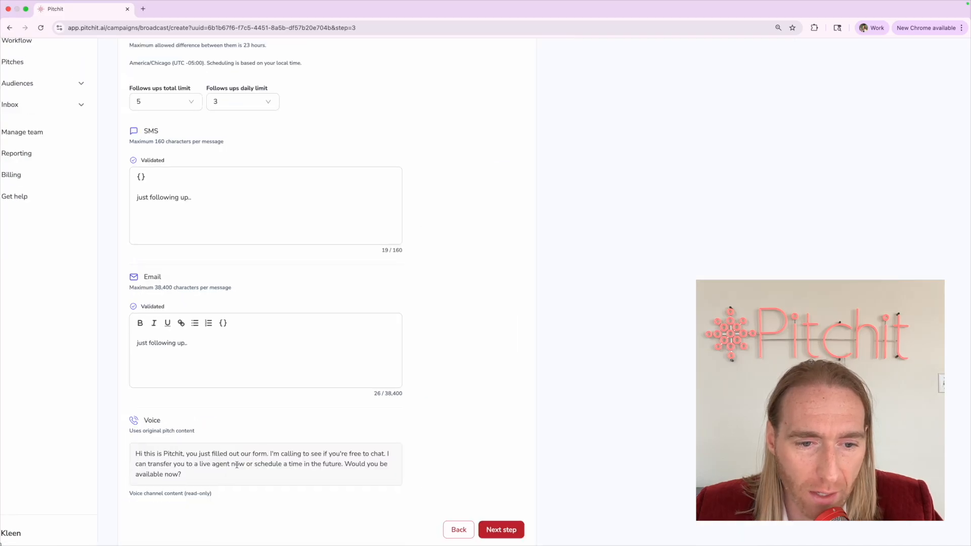
pyautogui.click(503, 529)
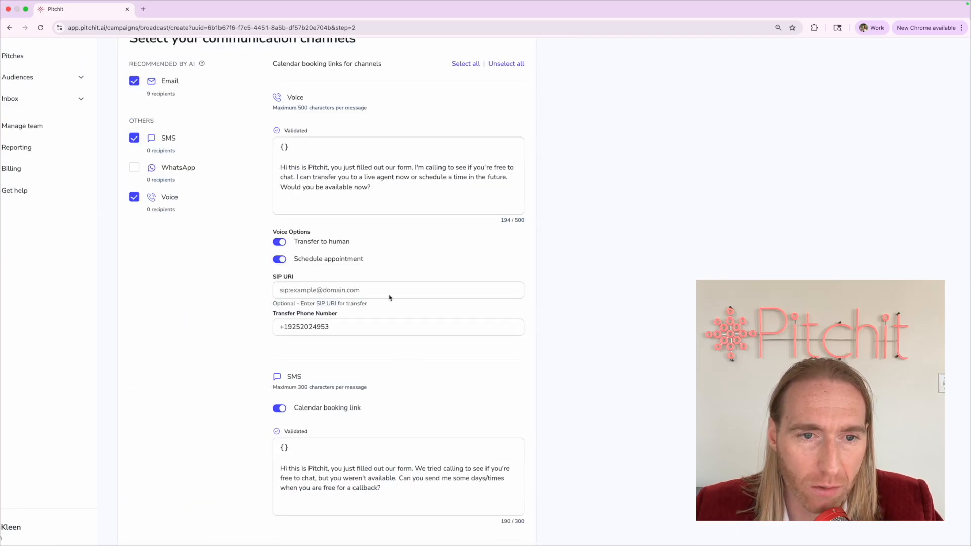
pyautogui.click(343, 187)
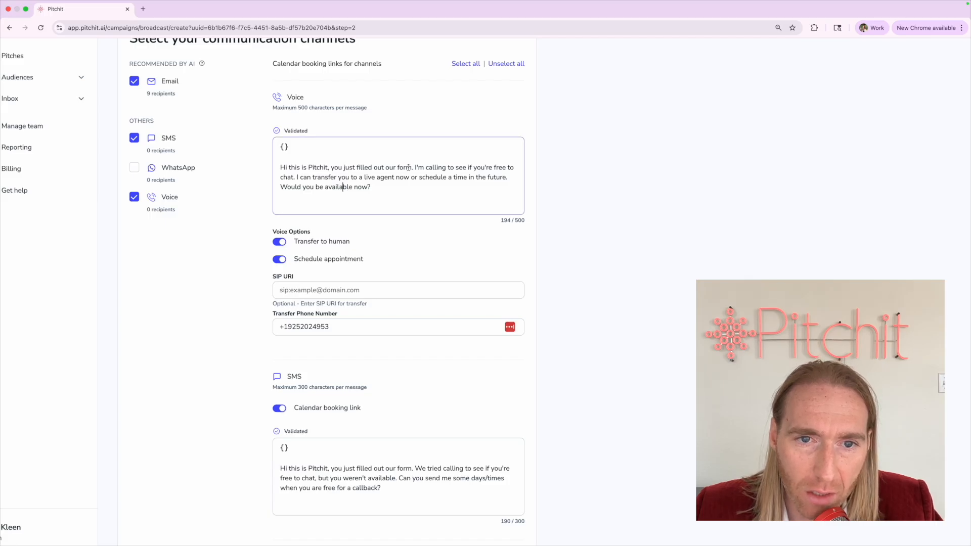
pyautogui.click(448, 165)
pyautogui.click(449, 167)
pyautogui.write('on a recorde')
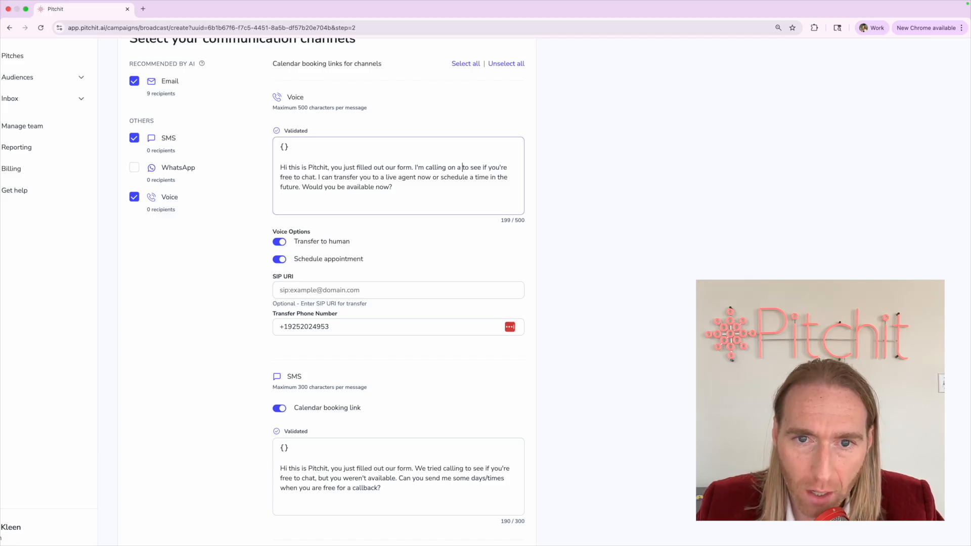
pyautogui.write('d line')
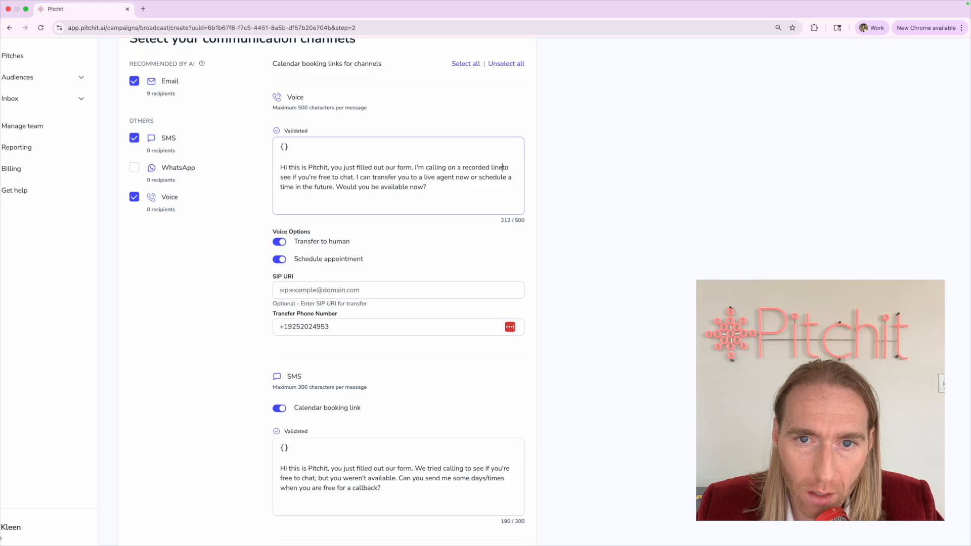
pyautogui.keyDown('shift'); pyautogui.click(413, 167); pyautogui.keyUp('shift')
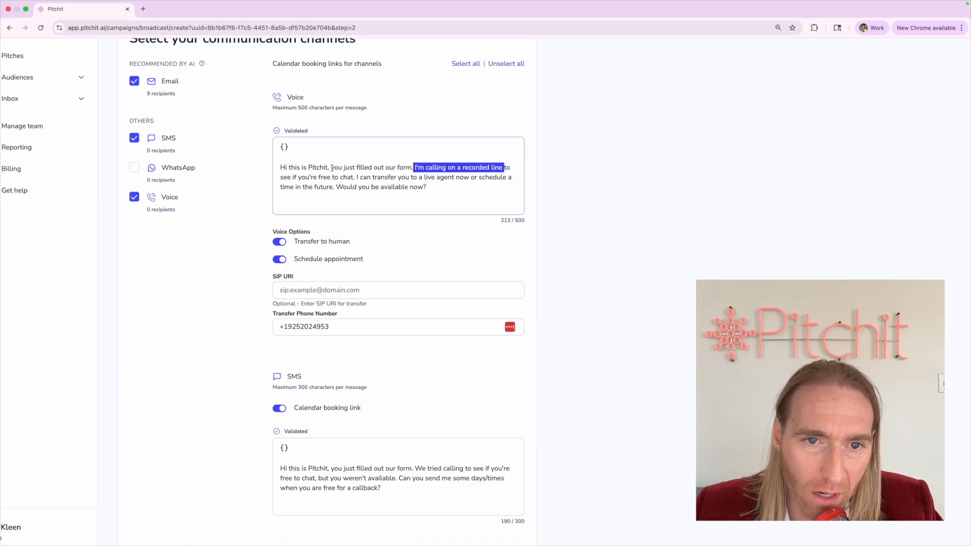
pyautogui.moveTo(331, 168); pyautogui.dragTo(412, 168)
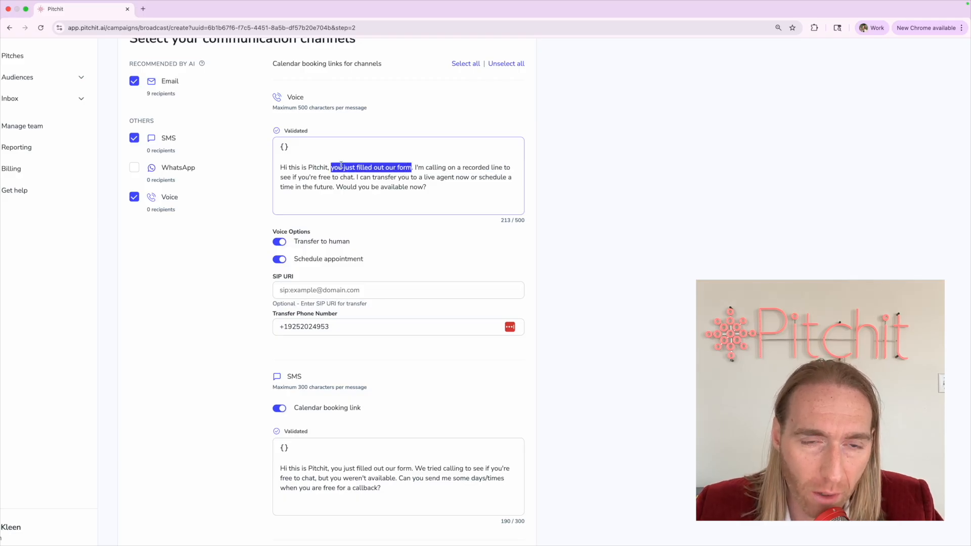
pyautogui.moveTo(279, 167); pyautogui.dragTo(502, 167)
pyautogui.click(328, 168)
pyautogui.click(502, 168)
pyautogui.scroll(-5, 498, 333)
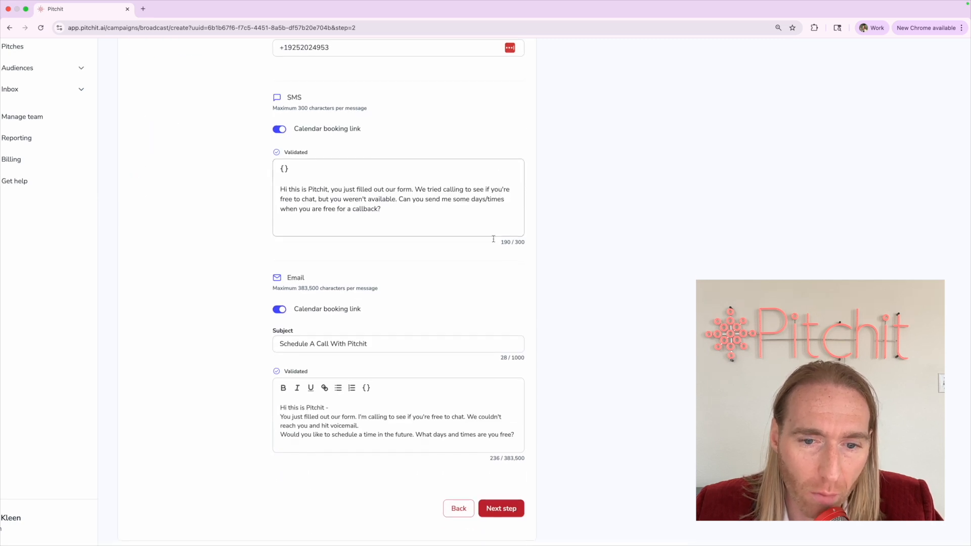
# Move to the follow-up setup step and inspect the read-only voice follow-up paragraph
pyautogui.click(495, 510)
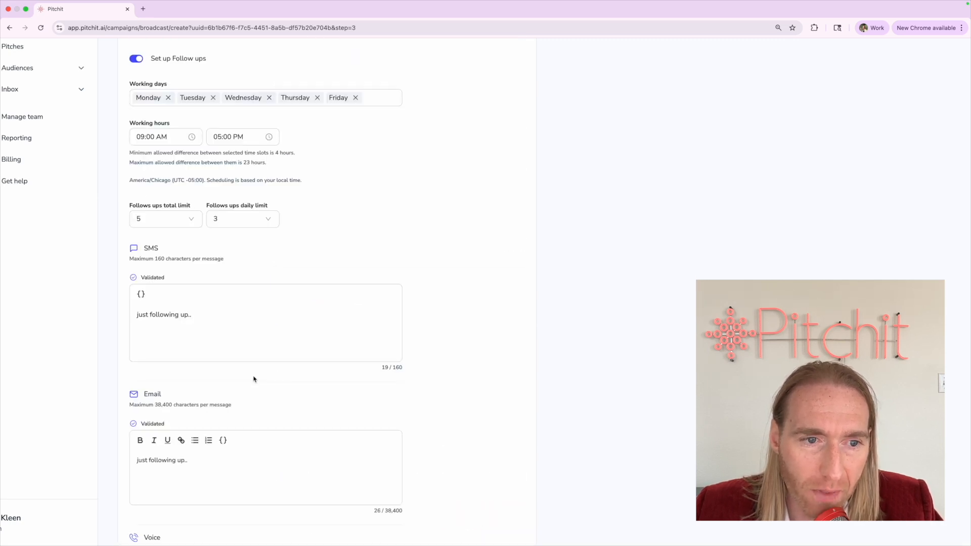
pyautogui.scroll(-3, 228, 379)
pyautogui.tripleClick(147, 450)
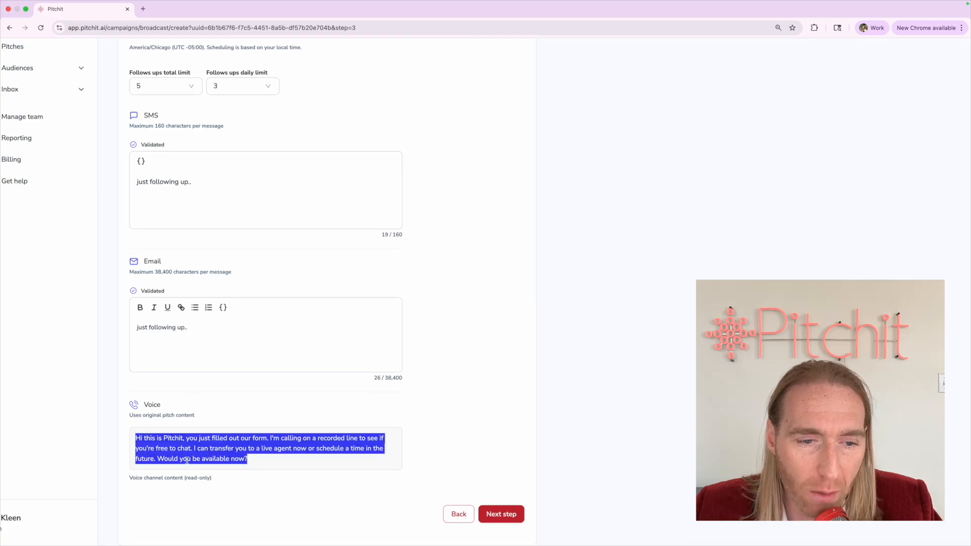
pyautogui.tripleClick(199, 450)
pyautogui.tripleClick(181, 450)
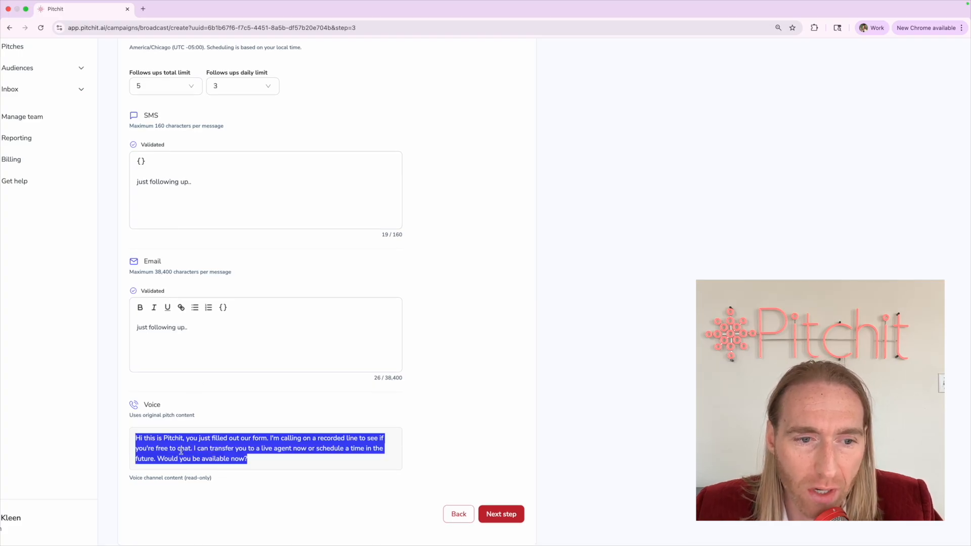
pyautogui.click(181, 450)
# Check the Email and SMS 'just following up..' texts, then advance to Send or schedule
pyautogui.click(188, 361)
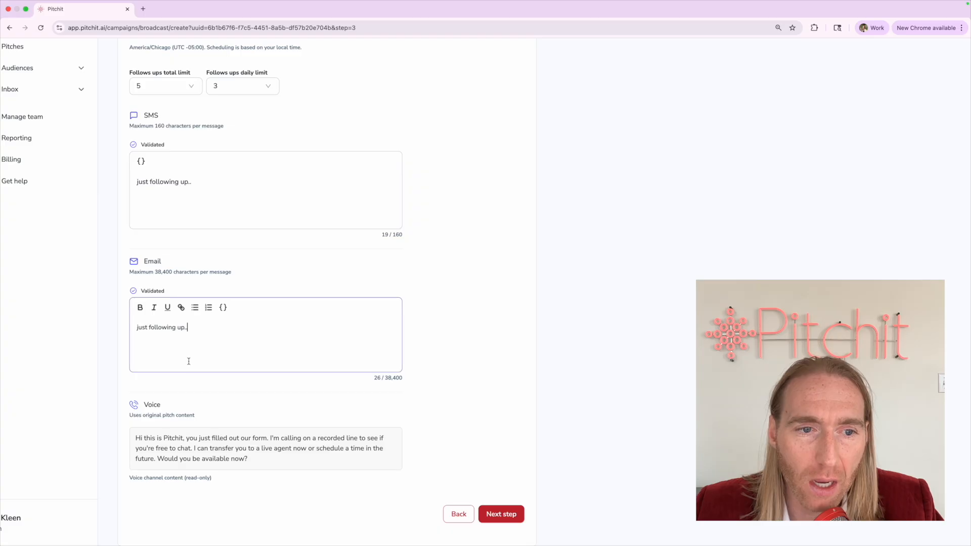
pyautogui.click(196, 170)
pyautogui.tripleClick(191, 181)
pyautogui.click(186, 212)
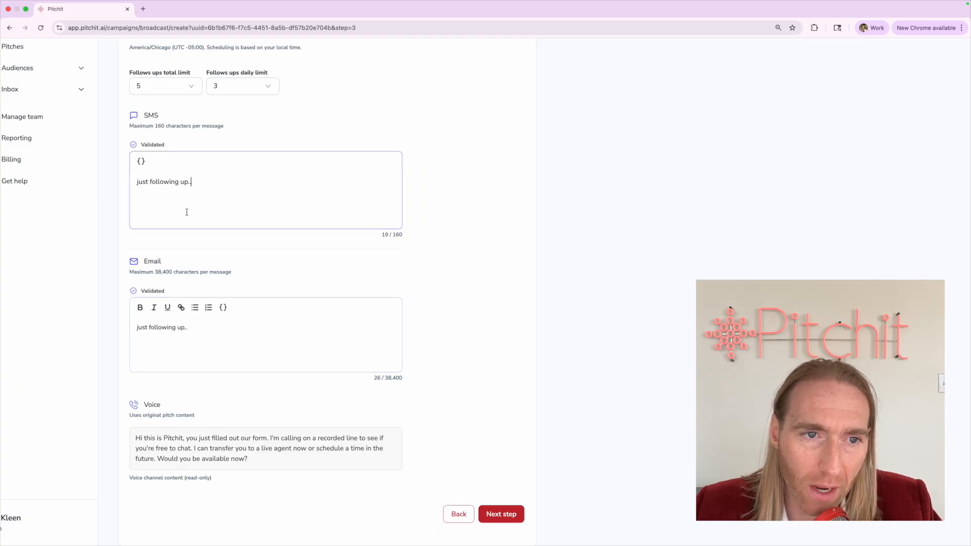
pyautogui.tripleClick(136, 183)
pyautogui.click(113, 228)
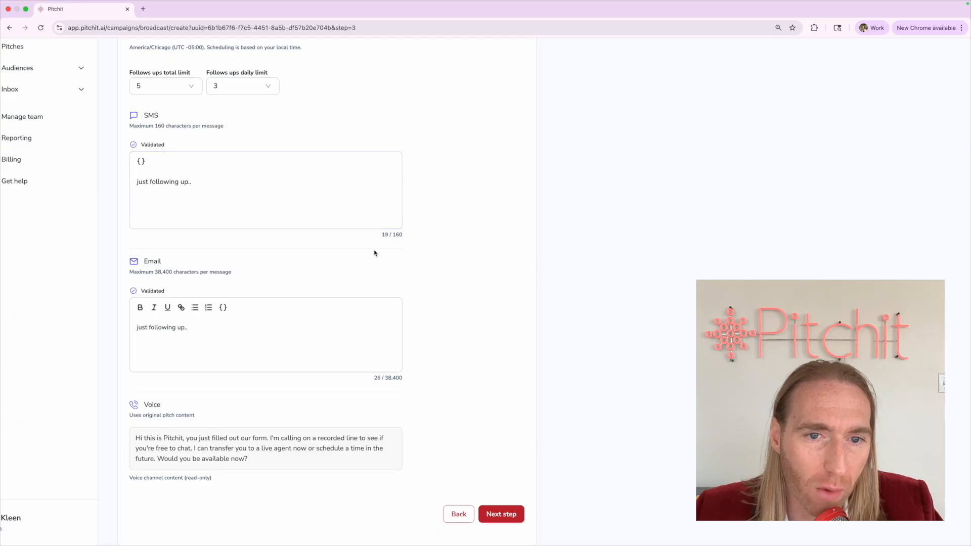
pyautogui.click(498, 514)
pyautogui.scroll(3, 220, 169)
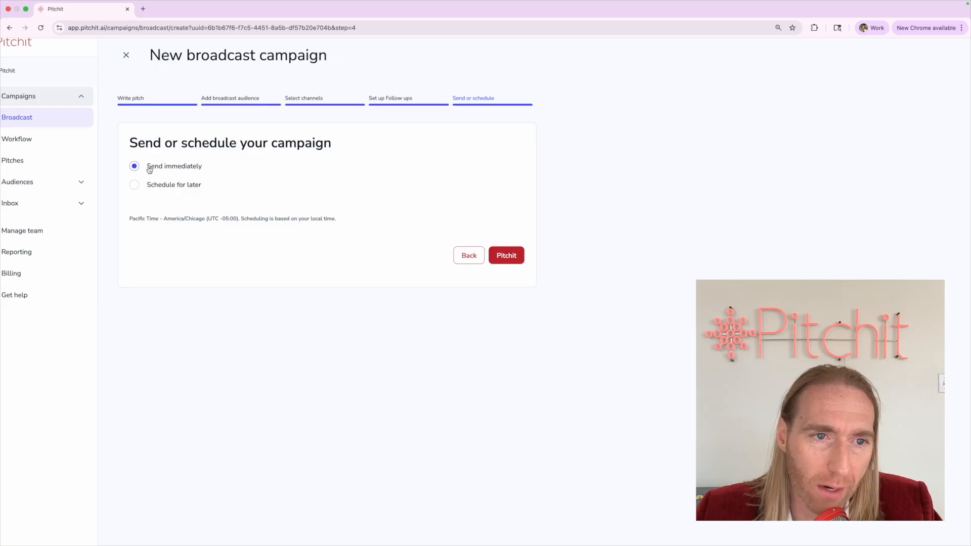
# Zoom the page out, go to Inbox > Conversations, and discard the broadcast campaign's unsaved changes
pyautogui.moveTo(149, 169); pyautogui.dragTo(253, 165)
pyautogui.click(247, 153)
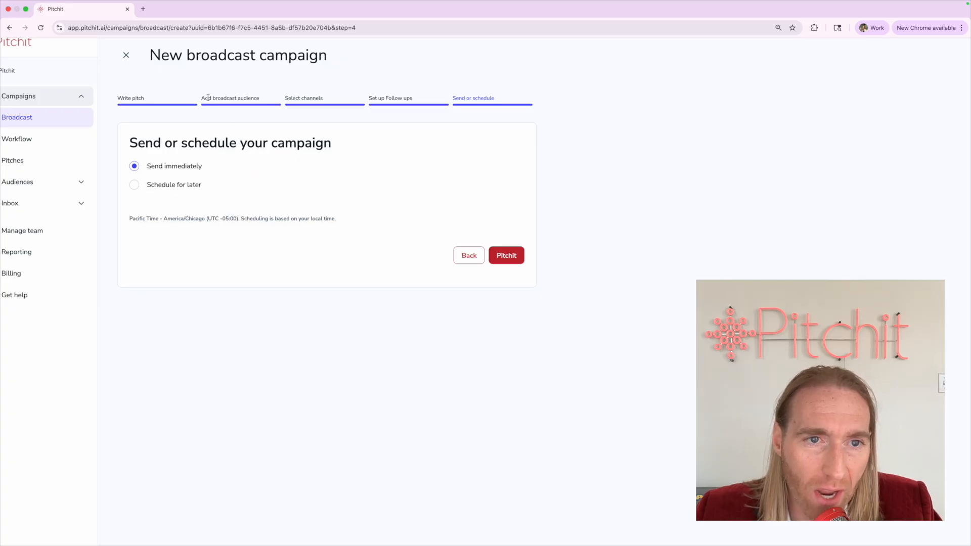
pyautogui.moveTo(208, 97); pyautogui.dragTo(273, 96)
pyautogui.click(280, 99)
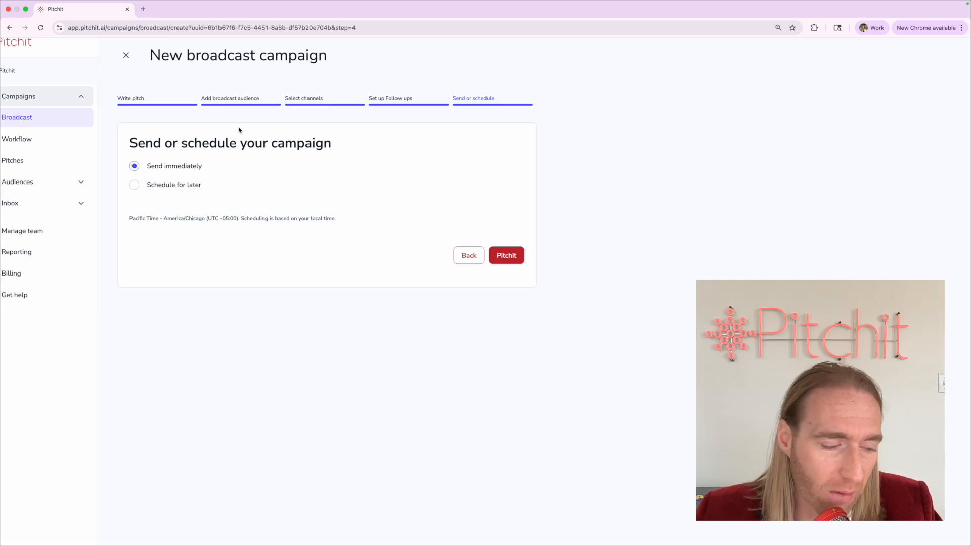
pyautogui.press('super+minus')
pyautogui.press('super+minus')
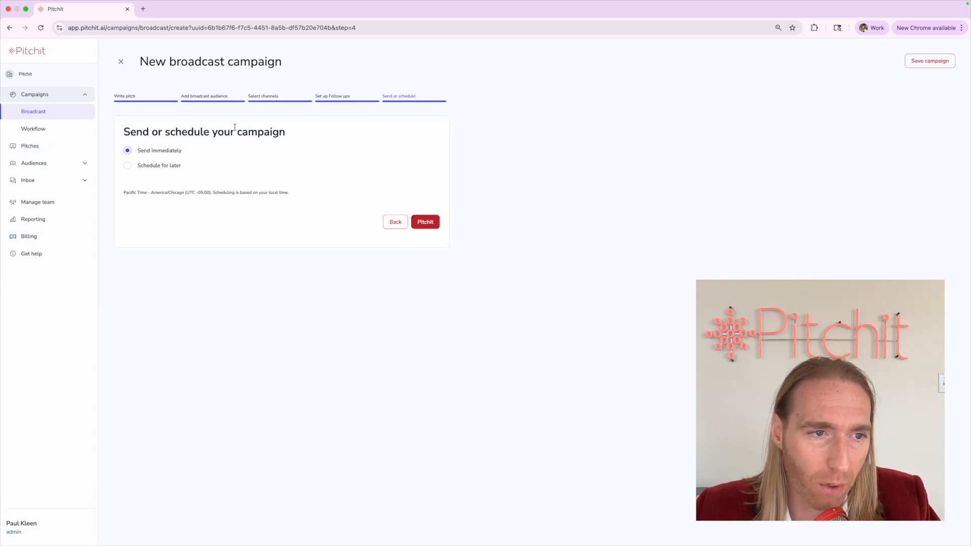
pyautogui.click(54, 181)
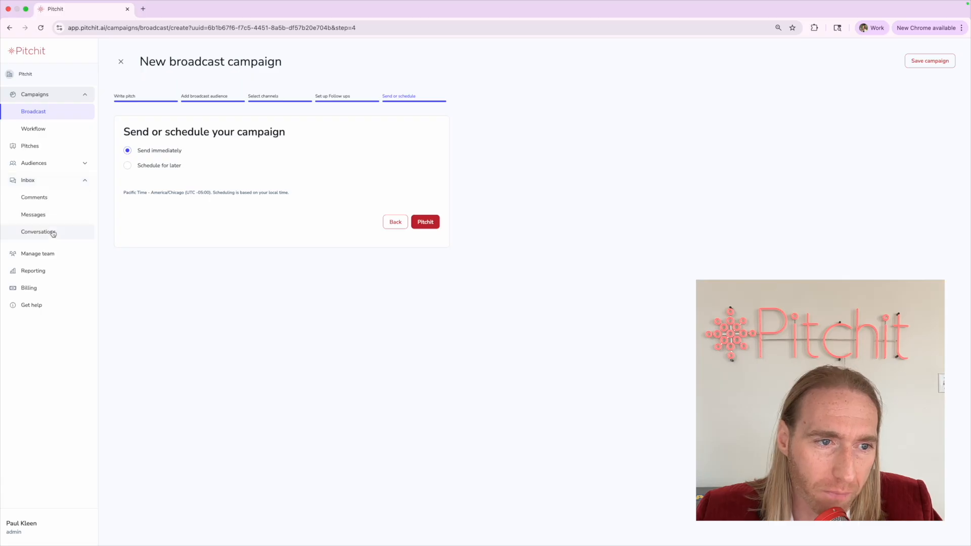
pyautogui.click(53, 231)
pyautogui.click(566, 311)
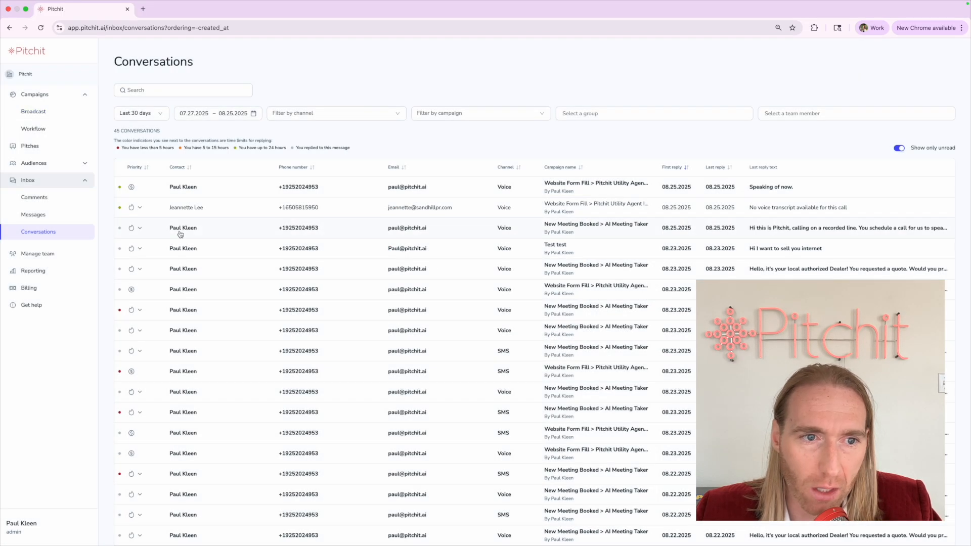
pyautogui.press('super+plus')
pyautogui.press('super+plus')
pyautogui.press('super+plus')
pyautogui.press('super+plus')
pyautogui.press('super+plus')
pyautogui.press('super+plus')
pyautogui.press('super+plus')
pyautogui.press('super+plus')
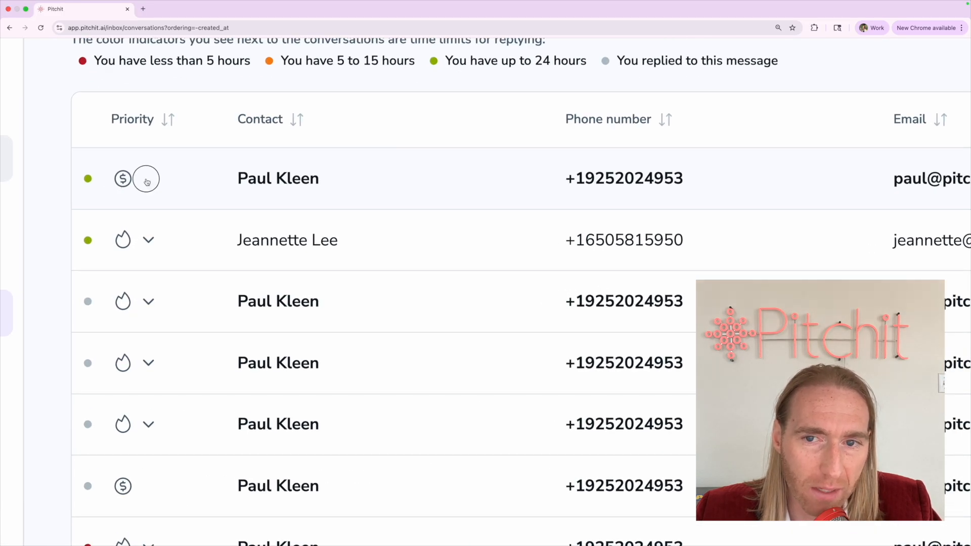
pyautogui.tripleClick(67, 167)
pyautogui.click(52, 178)
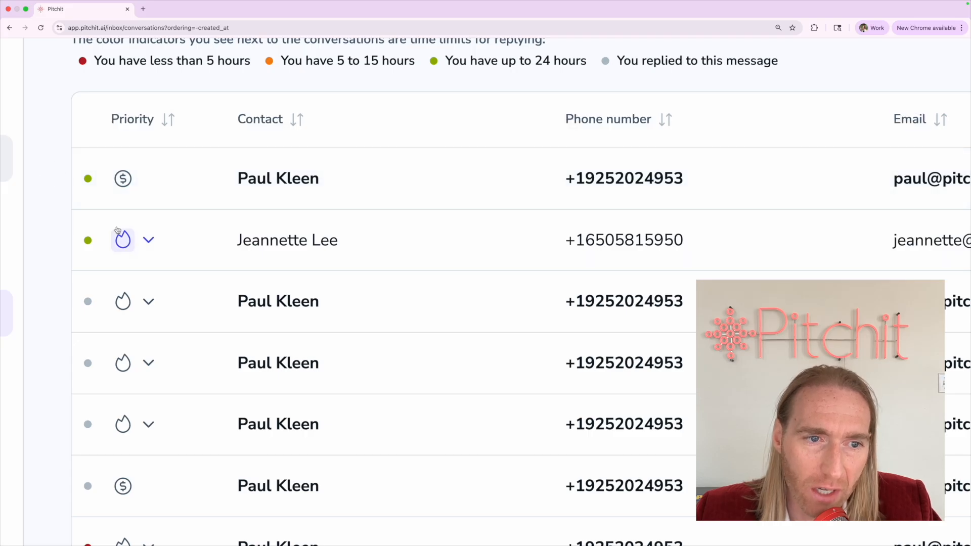
pyautogui.scroll(-10, 123, 228)
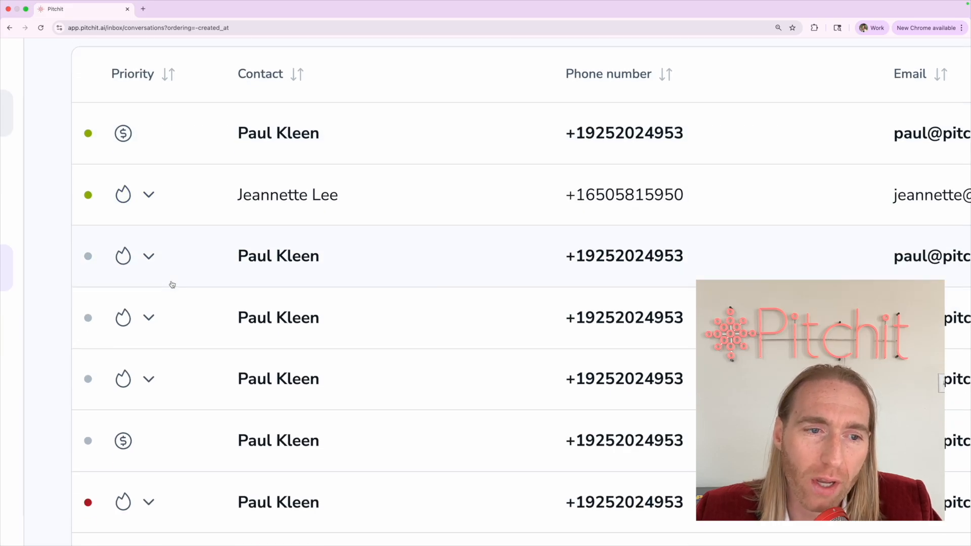
pyautogui.scroll(-10, 114, 408)
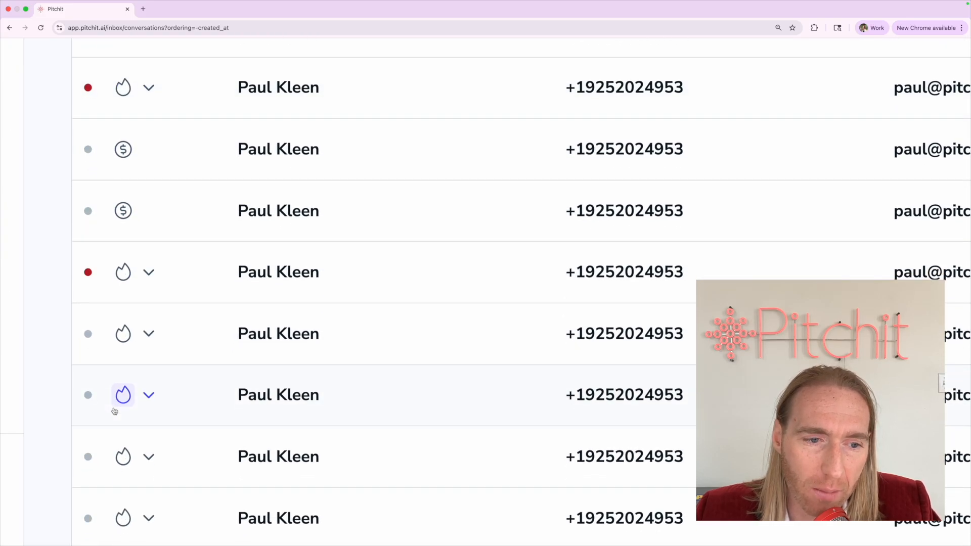
pyautogui.click(144, 444)
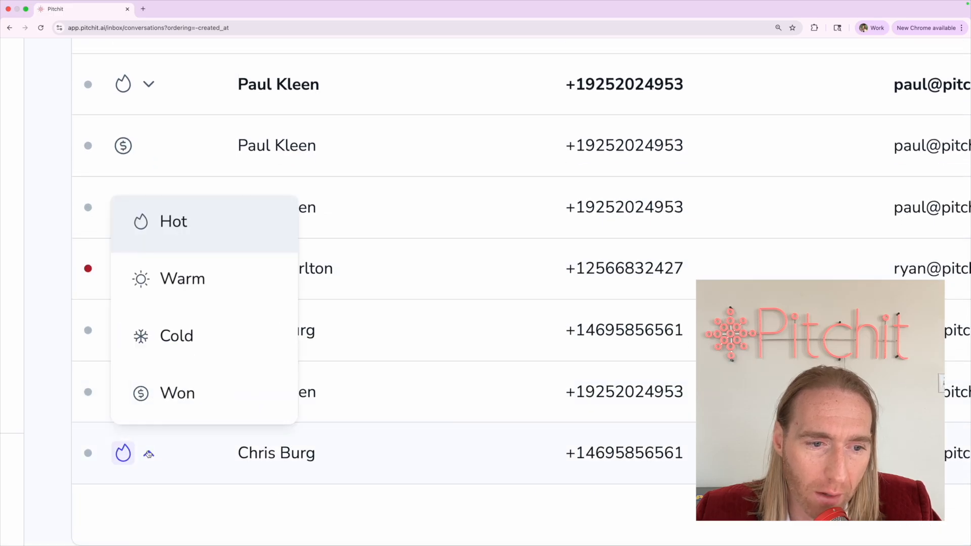
pyautogui.click(28, 329)
pyautogui.scroll(-10, 29, 329)
pyautogui.scroll(5, 29, 329)
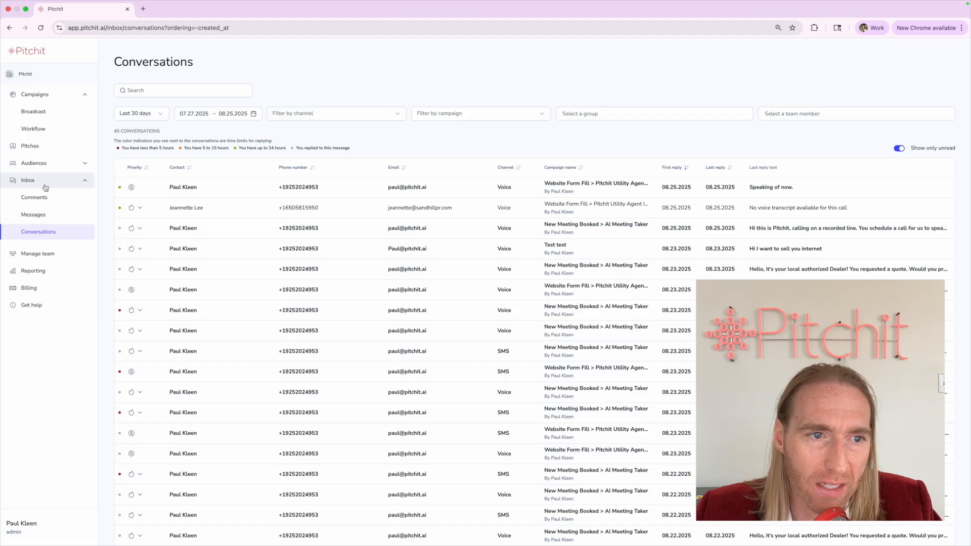
# Edit Test Voice Campaign from the Broadcast list and advance to its send-or-schedule step
pyautogui.click(52, 111)
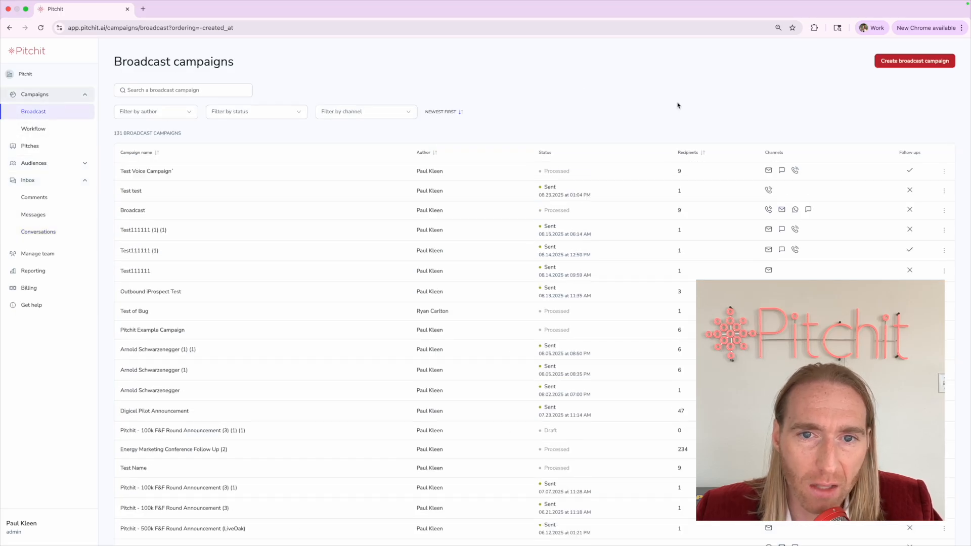
pyautogui.click(942, 174)
pyautogui.click(910, 187)
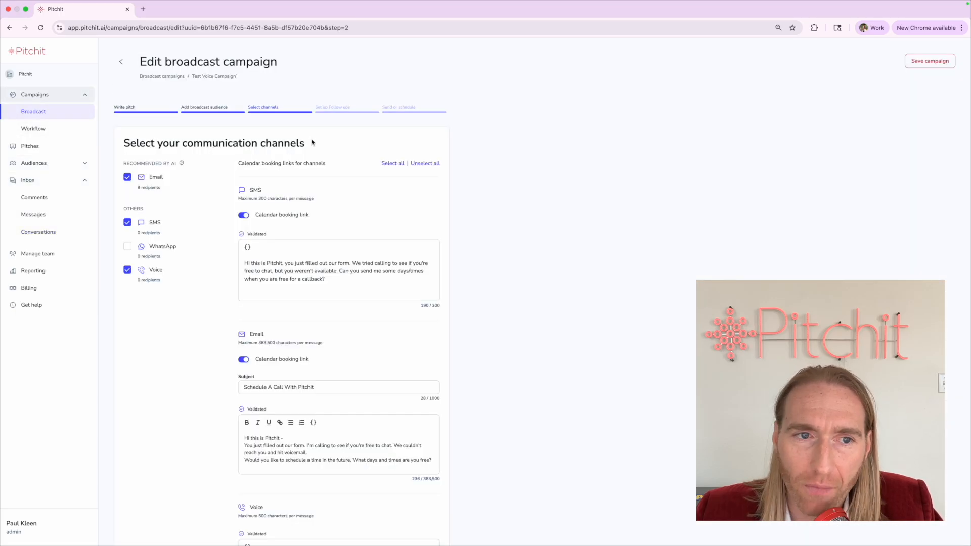
pyautogui.scroll(-10, 364, 369)
pyautogui.click(415, 521)
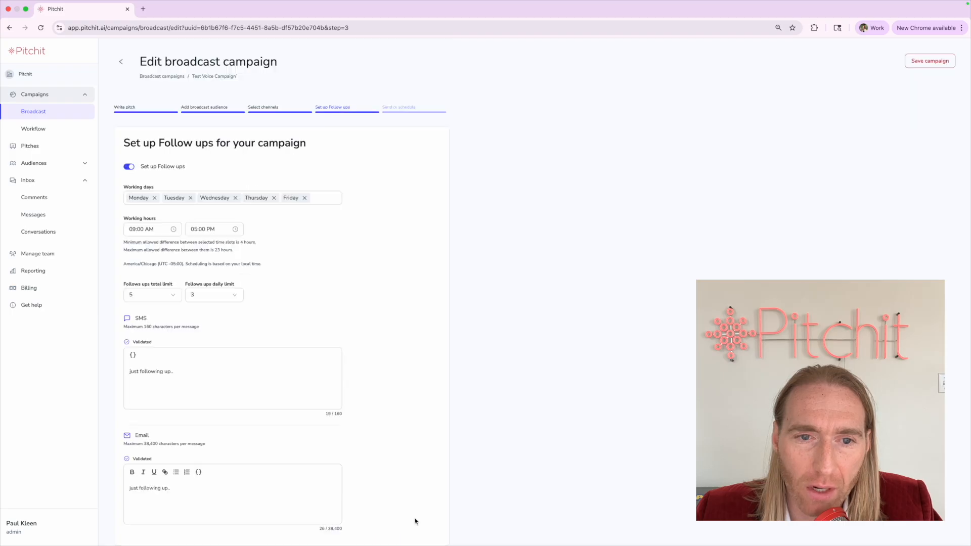
pyautogui.scroll(-10, 415, 520)
pyautogui.click(416, 521)
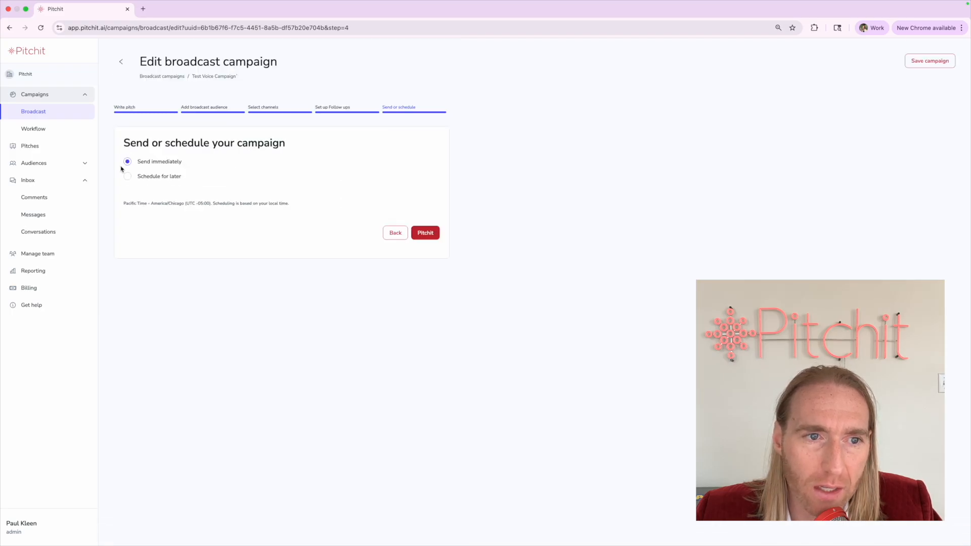
# Choose Schedule for later, leave the send date unpicked, and head to Workflow campaigns
pyautogui.click(137, 190)
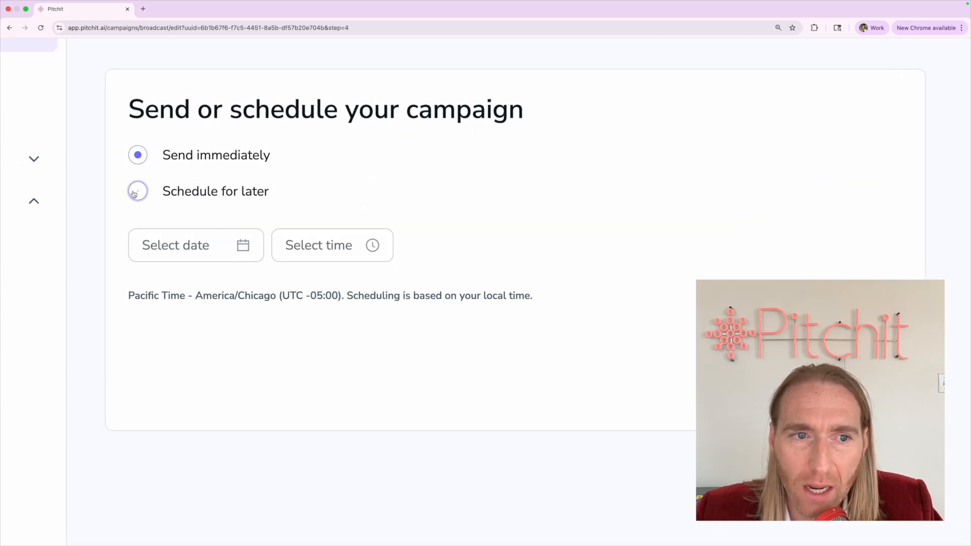
pyautogui.scroll(-3, 172, 235)
pyautogui.hscroll(-1, 172, 235)
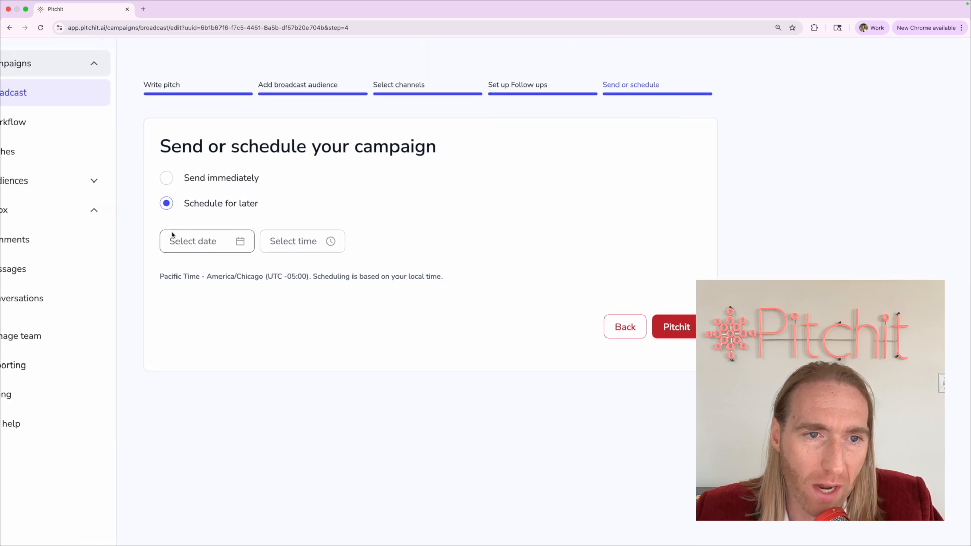
pyautogui.scroll(1, 172, 235)
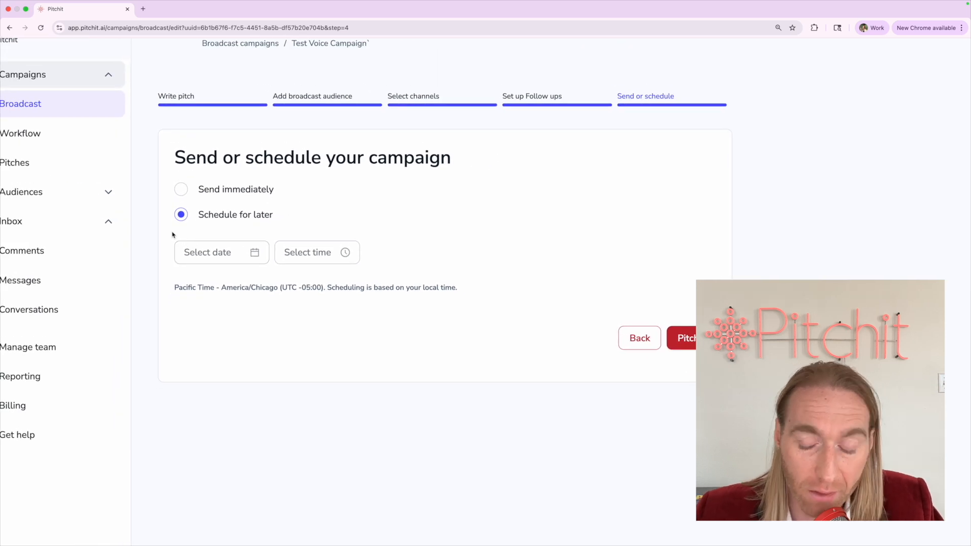
pyautogui.hscroll(-1, 172, 235)
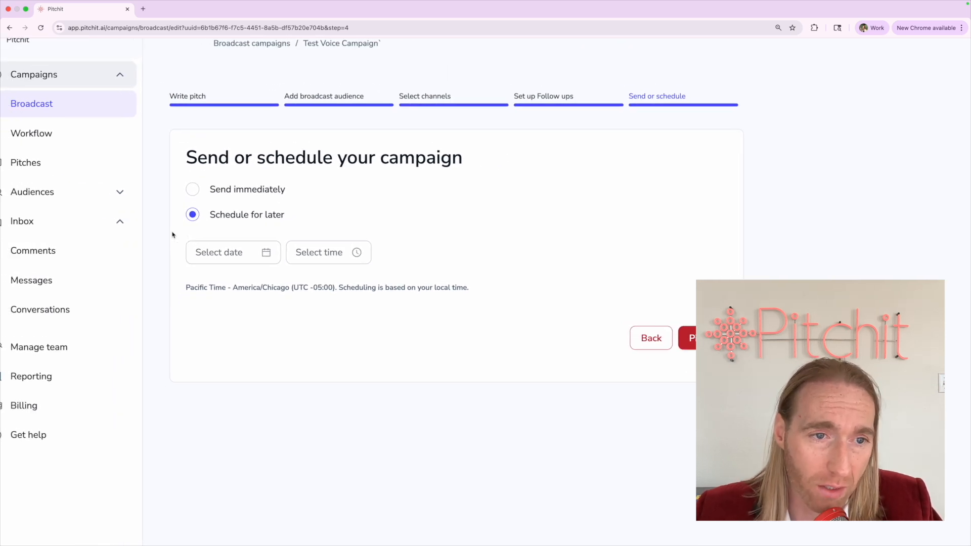
pyautogui.click(209, 259)
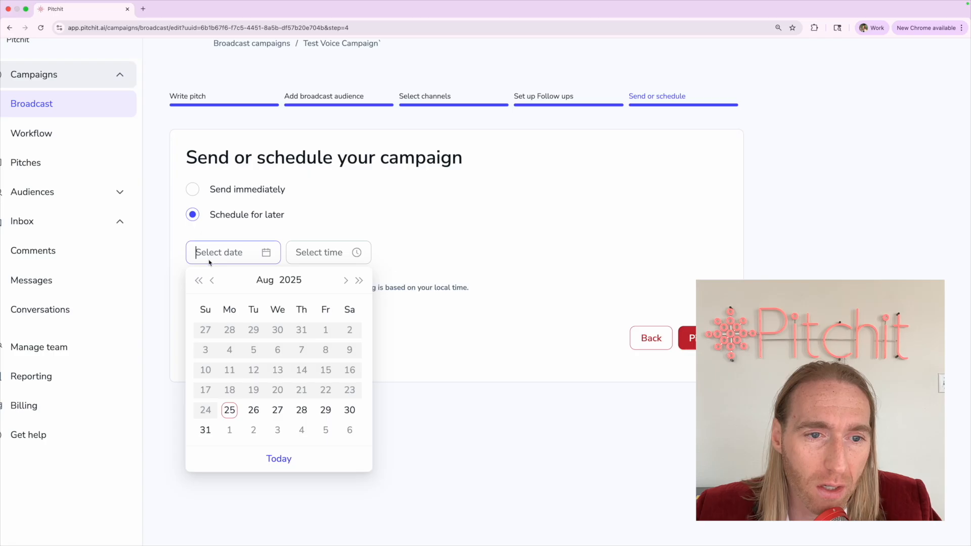
pyautogui.click(182, 363)
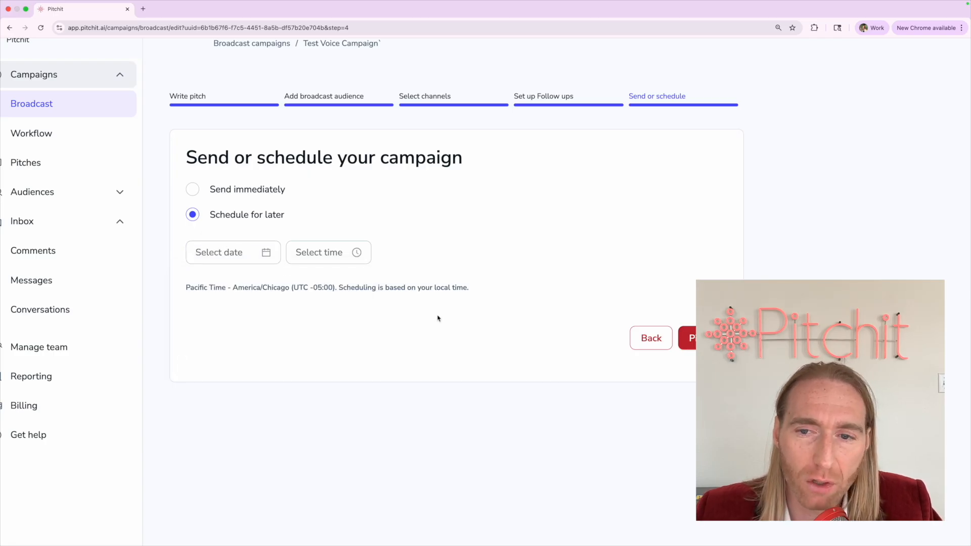
pyautogui.press('super+minus')
pyautogui.press('super+minus')
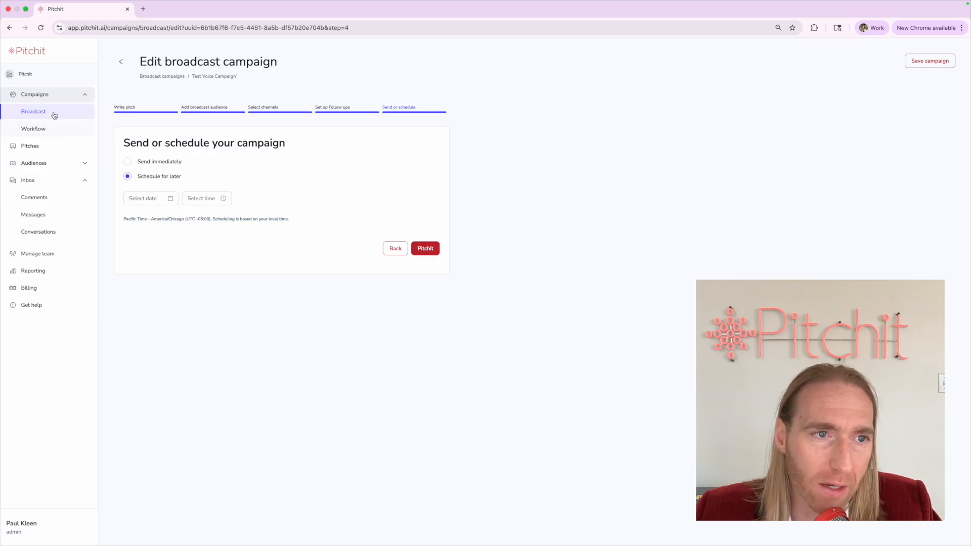
pyautogui.click(50, 128)
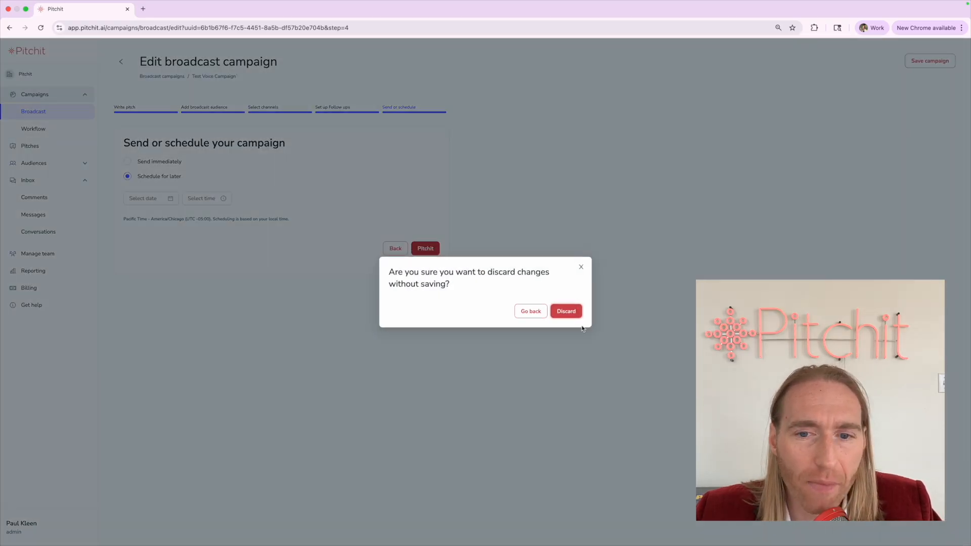
# Confirm discarding the campaign edits and begin a new workflow campaign
pyautogui.click(570, 319)
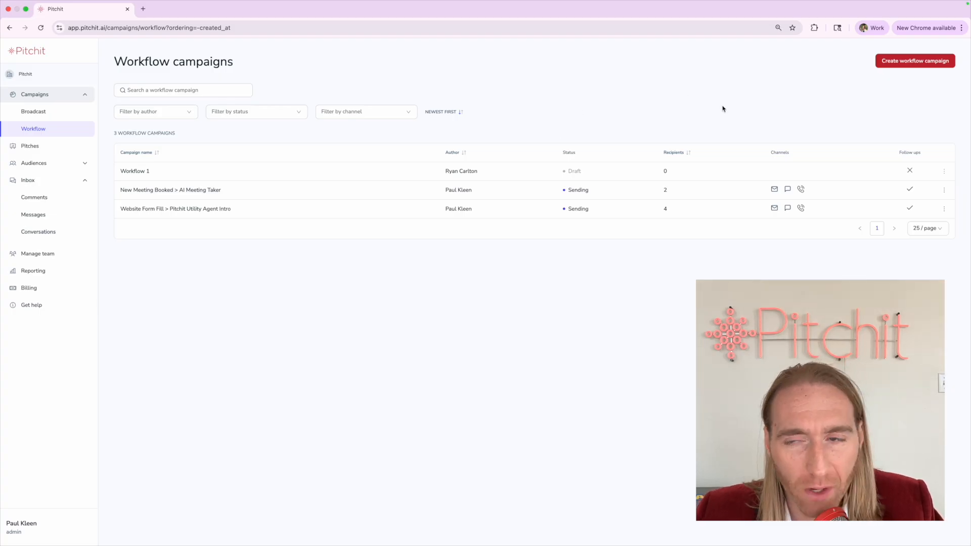
pyautogui.click(913, 62)
pyautogui.click(173, 129)
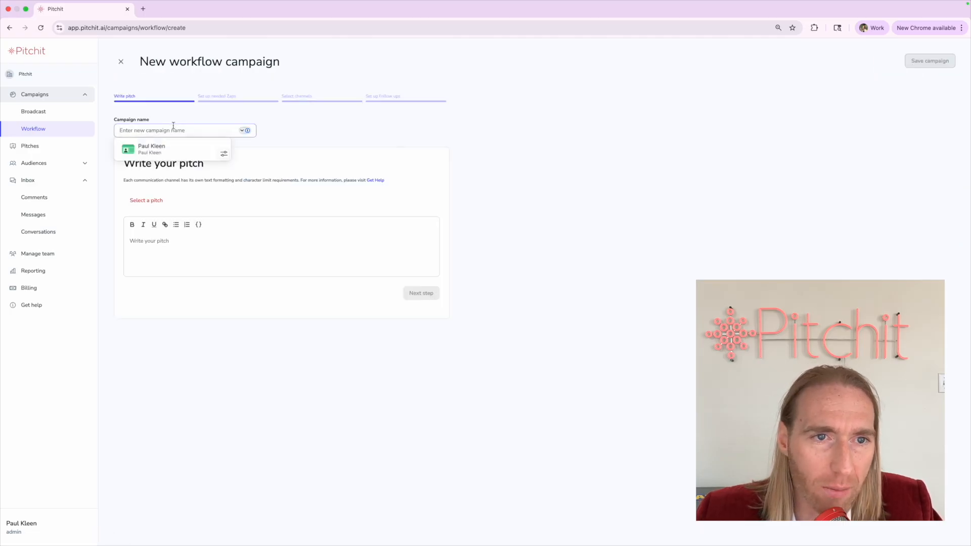
pyautogui.click(134, 126)
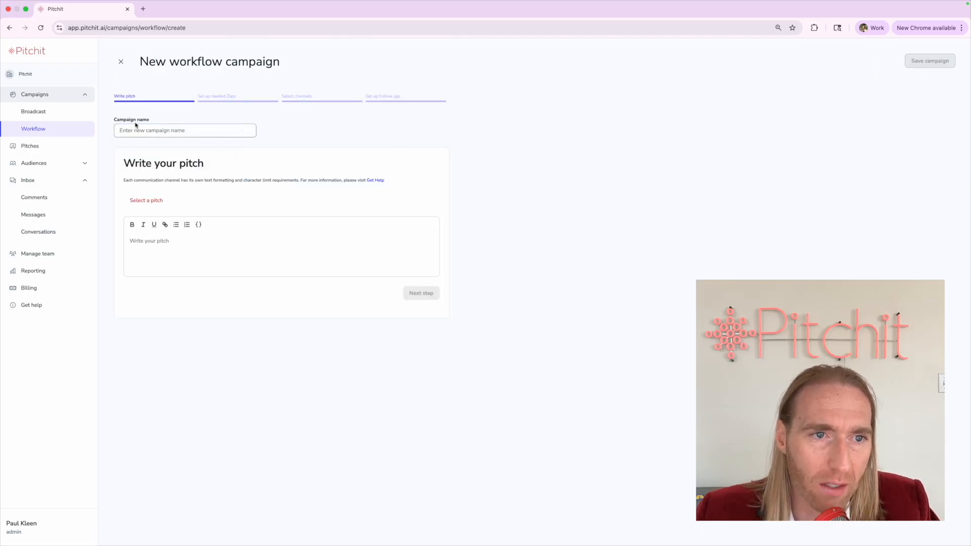
pyautogui.write('Test')
pyautogui.click(151, 232)
pyautogui.write('Test')
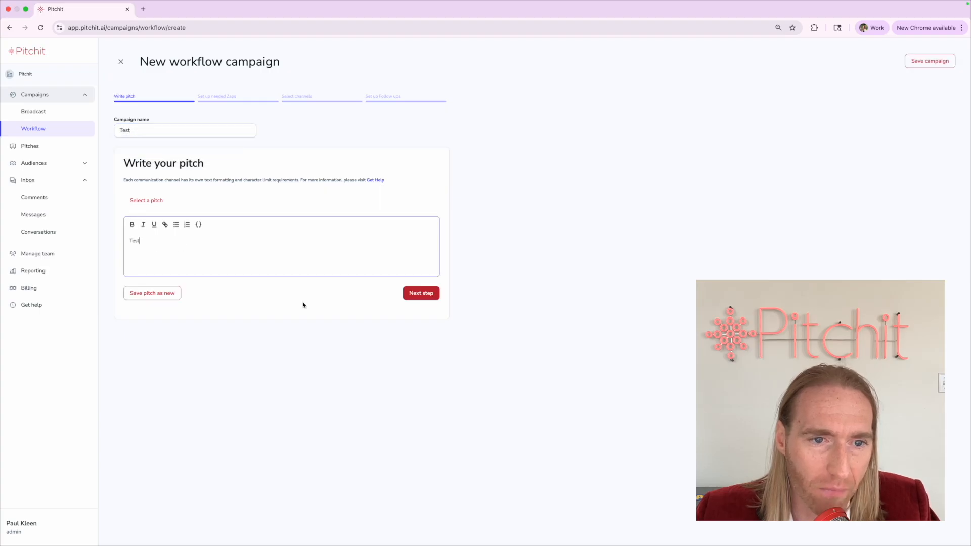
pyautogui.click(427, 294)
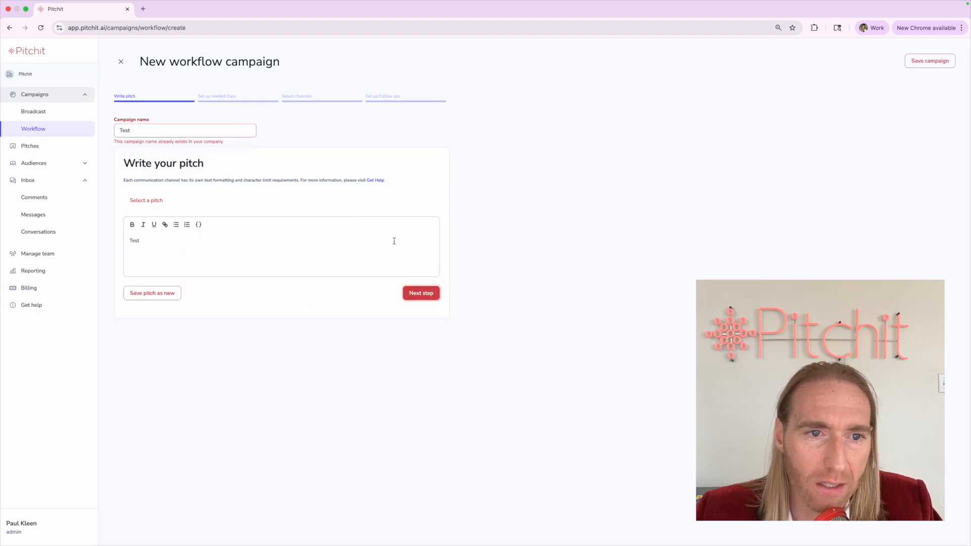
pyautogui.click(208, 134)
pyautogui.write('11111111111')
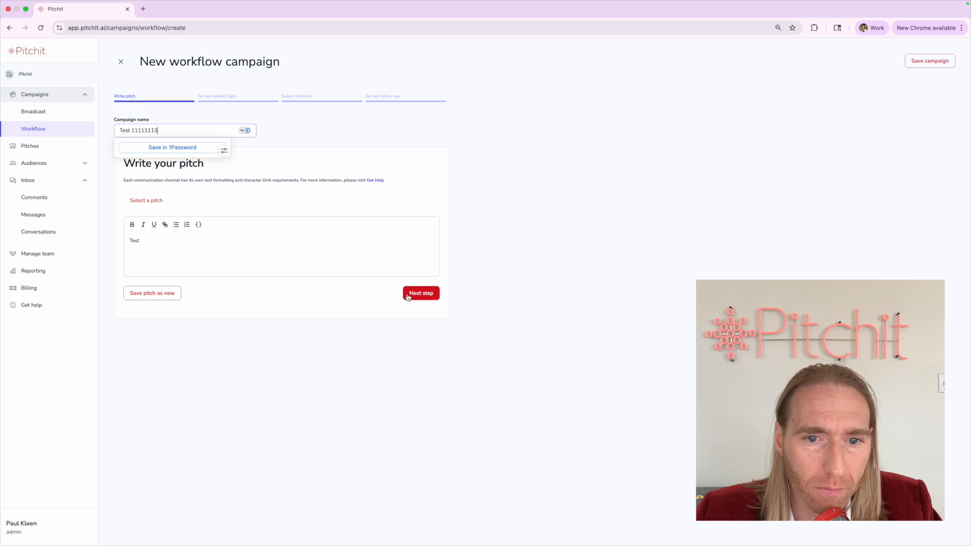
pyautogui.click(421, 293)
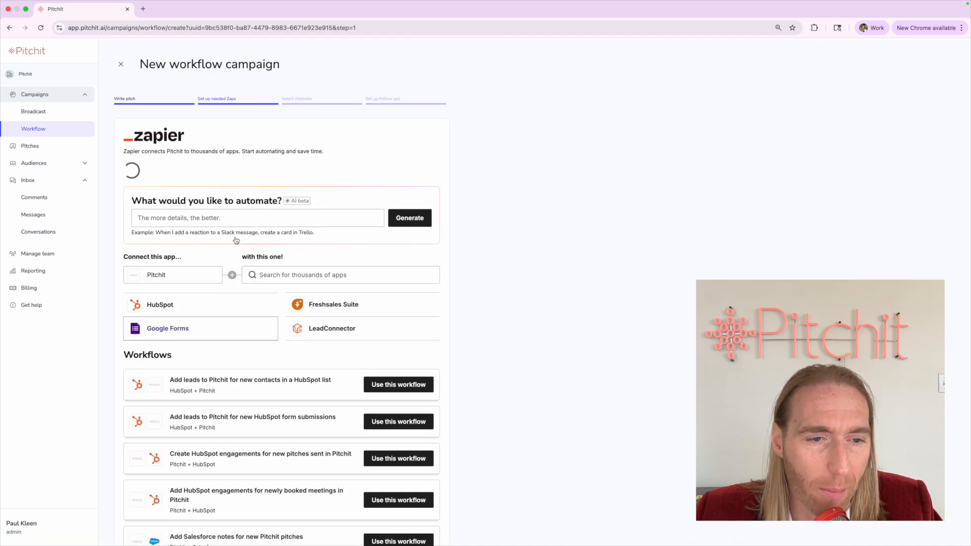
# Pass the Set up needed Zaps page without adding any app, then tick Voice as a channel
pyautogui.scroll(-7, 95, 291)
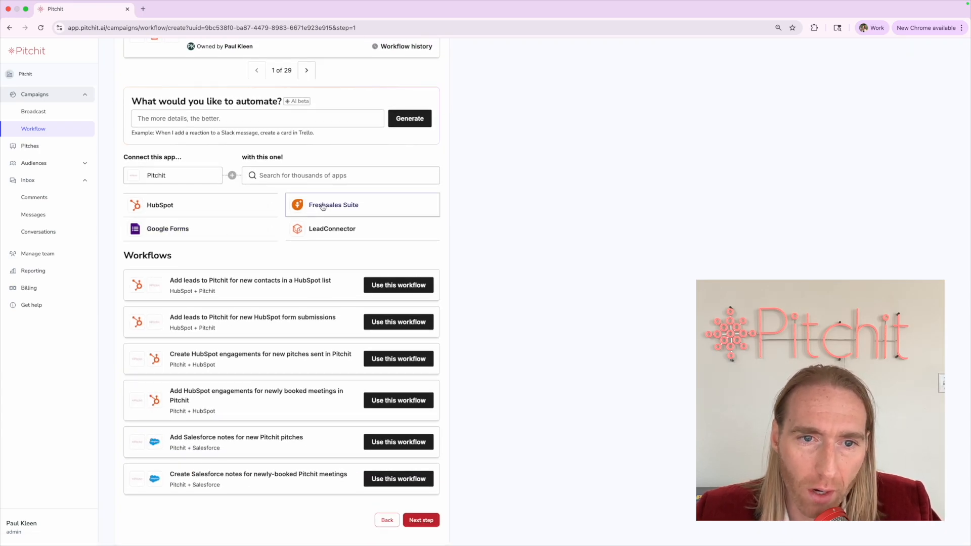
pyautogui.click(278, 178)
pyautogui.click(527, 218)
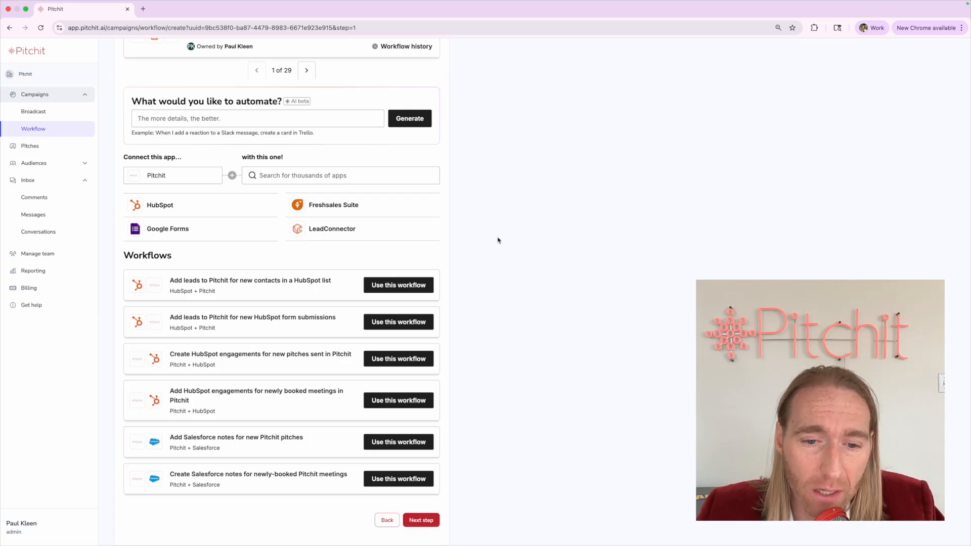
pyautogui.click(410, 520)
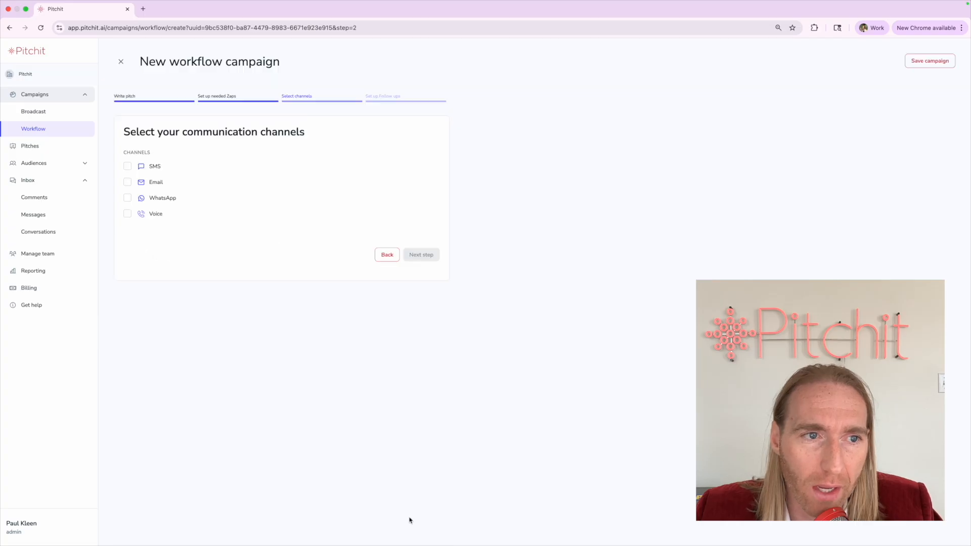
pyautogui.click(128, 213)
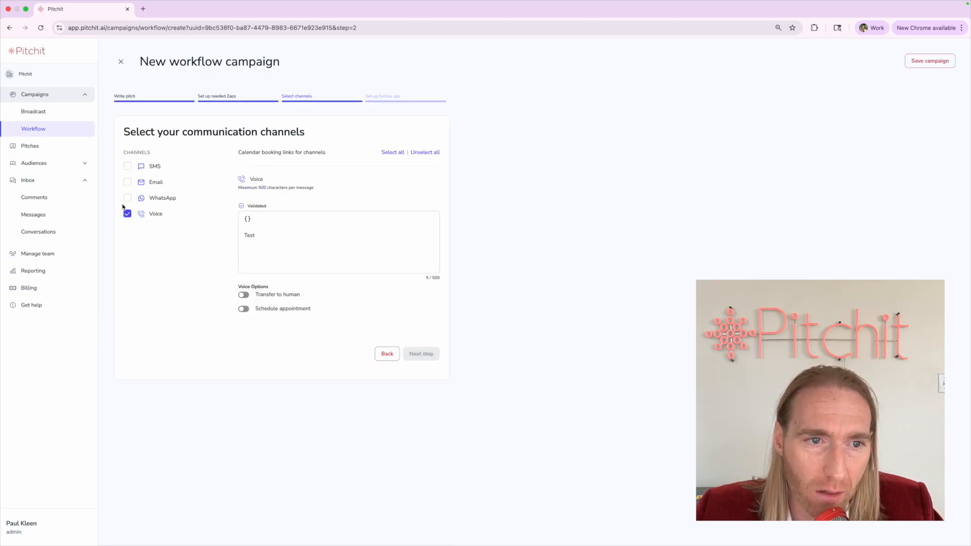
# Leave Voice as the sole channel, unticking the briefly ticked SMS and Email
pyautogui.click(128, 167)
pyautogui.click(127, 183)
pyautogui.click(127, 184)
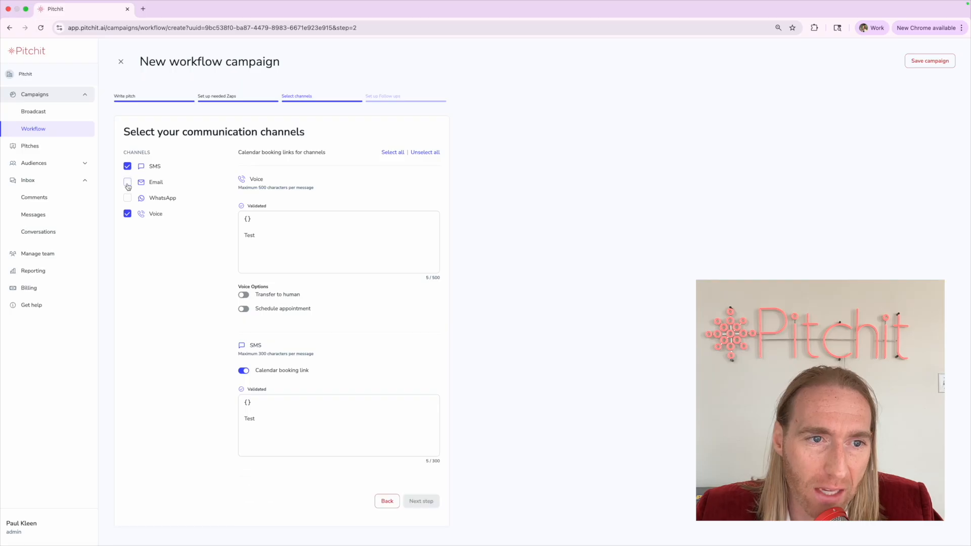
pyautogui.click(128, 168)
# Turn on Transfer to human and Schedule appointment, enter the transfer phone number, and continue
pyautogui.click(244, 295)
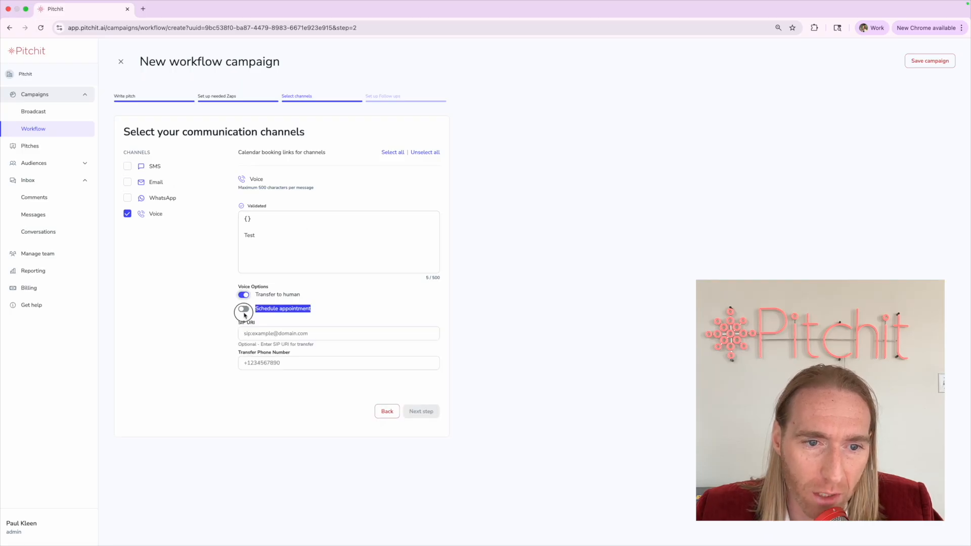
pyautogui.click(243, 309)
pyautogui.click(253, 362)
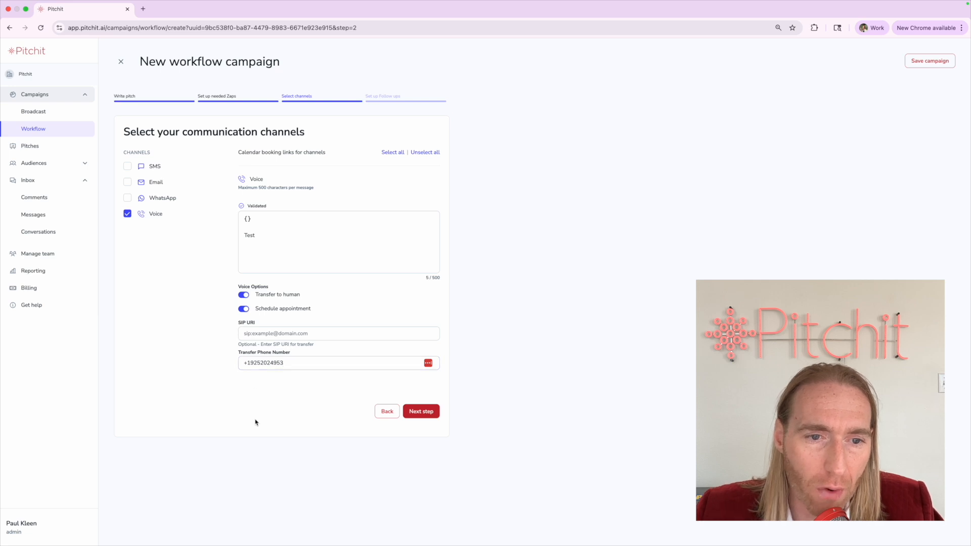
pyautogui.click(409, 412)
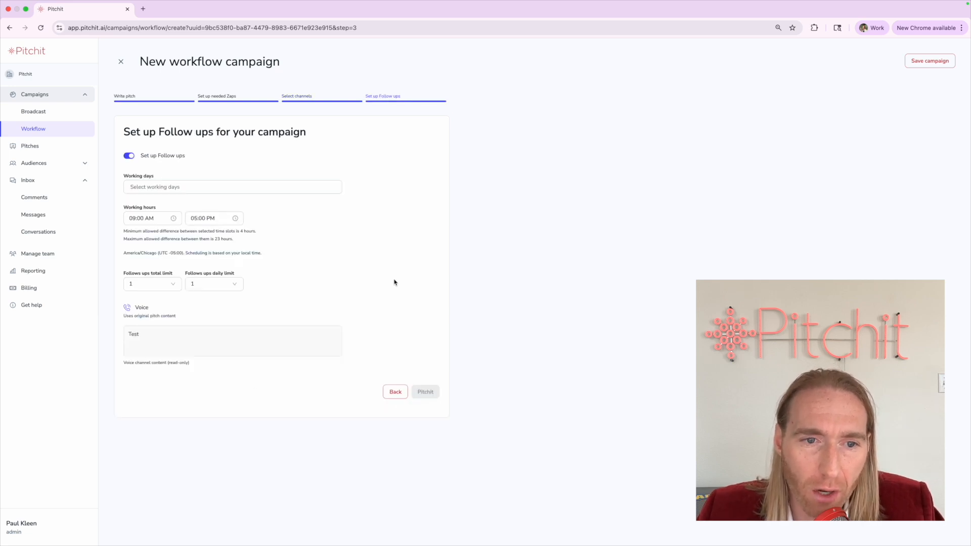
# Tick Monday, Tuesday, Wednesday, Thursday and Friday in the Working days list
pyautogui.click(158, 187)
pyautogui.click(150, 219)
pyautogui.click(150, 234)
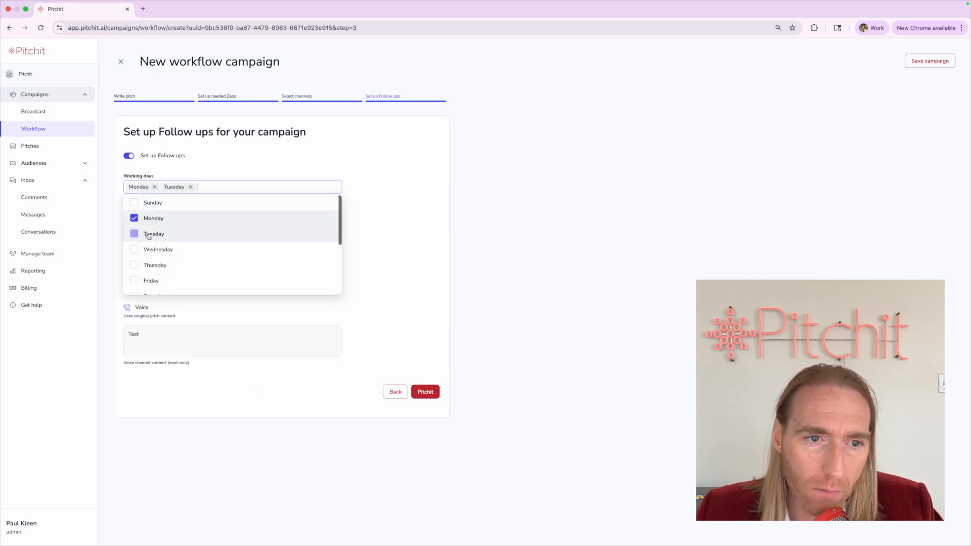
pyautogui.click(150, 249)
pyautogui.click(150, 265)
pyautogui.click(150, 280)
pyautogui.click(377, 230)
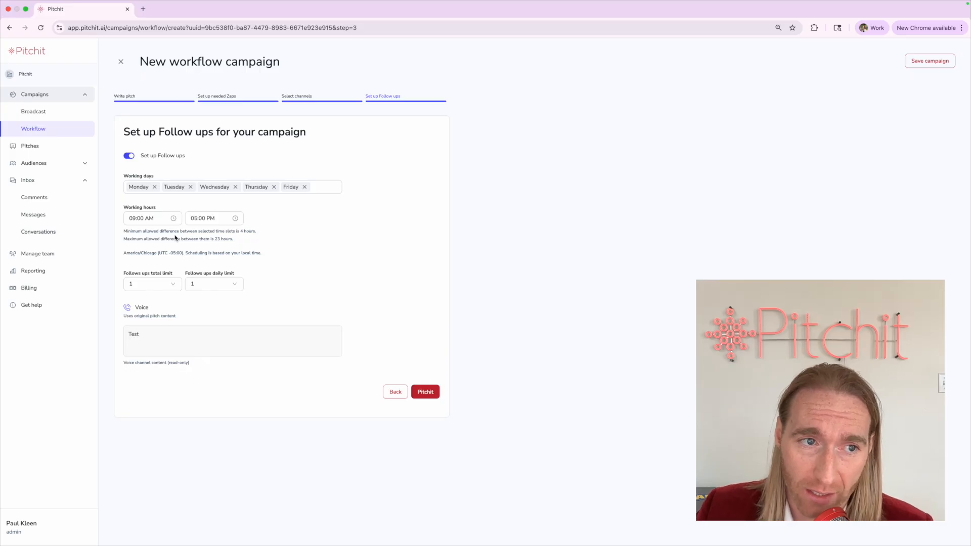
# Review the follow-ups heading and the Set up needed Zaps step label
pyautogui.tripleClick(122, 131)
pyautogui.click(121, 132)
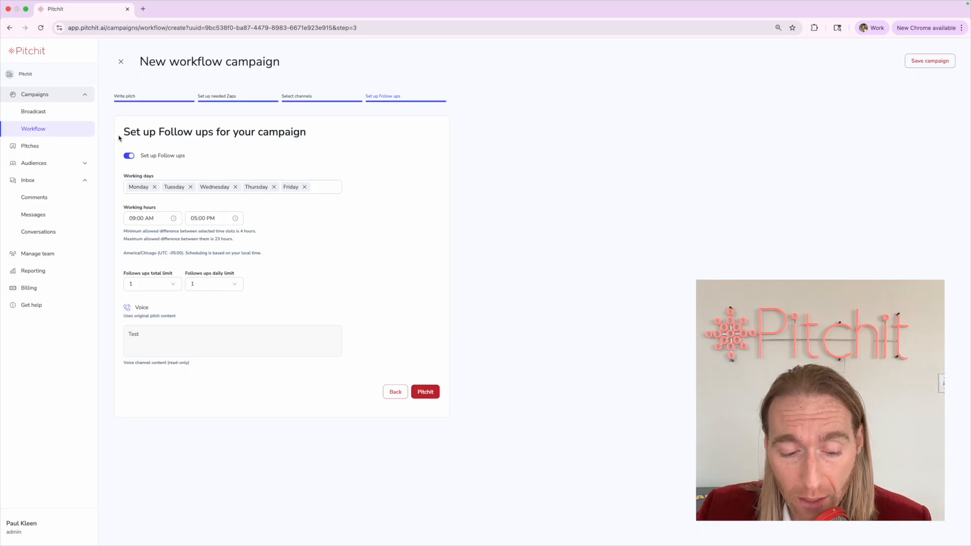
pyautogui.moveTo(122, 133); pyautogui.dragTo(308, 134)
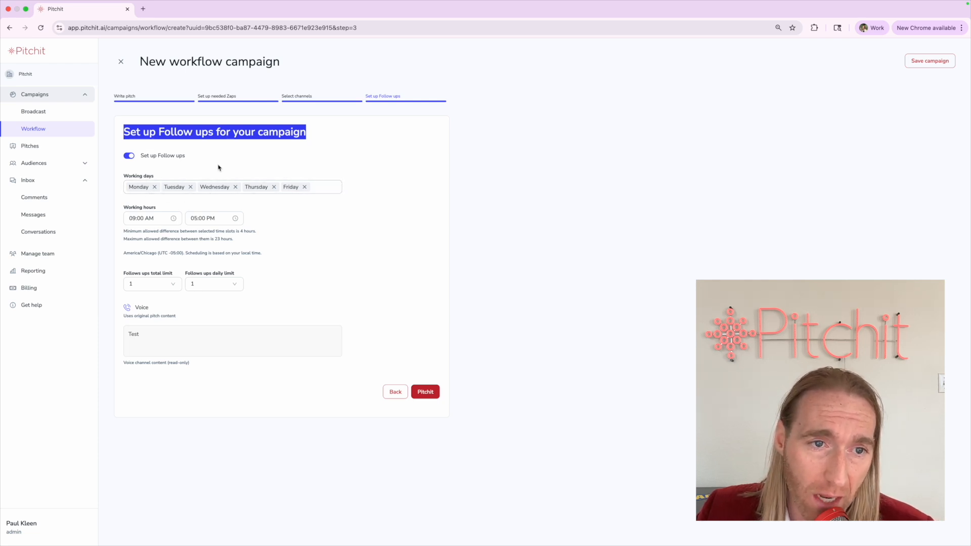
pyautogui.click(115, 211)
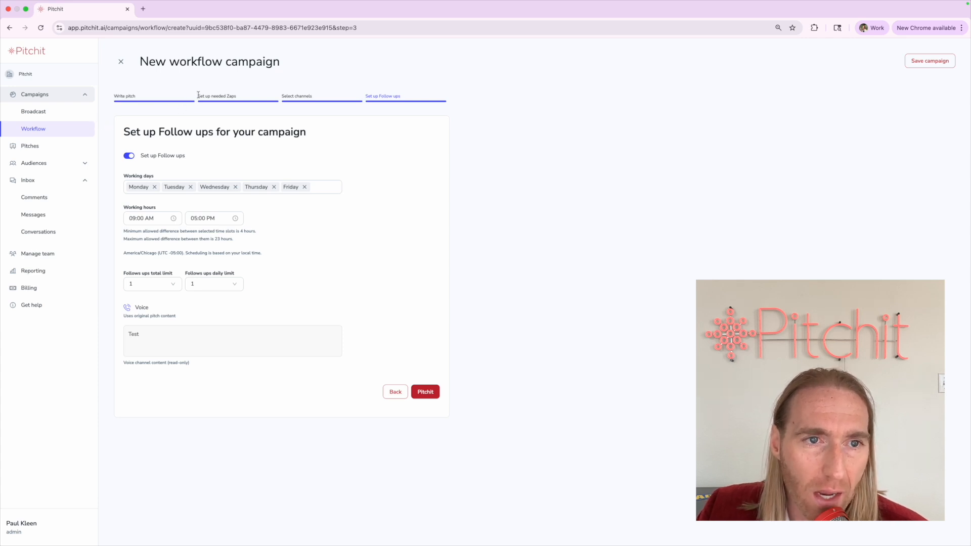
pyautogui.moveTo(197, 96); pyautogui.dragTo(282, 97)
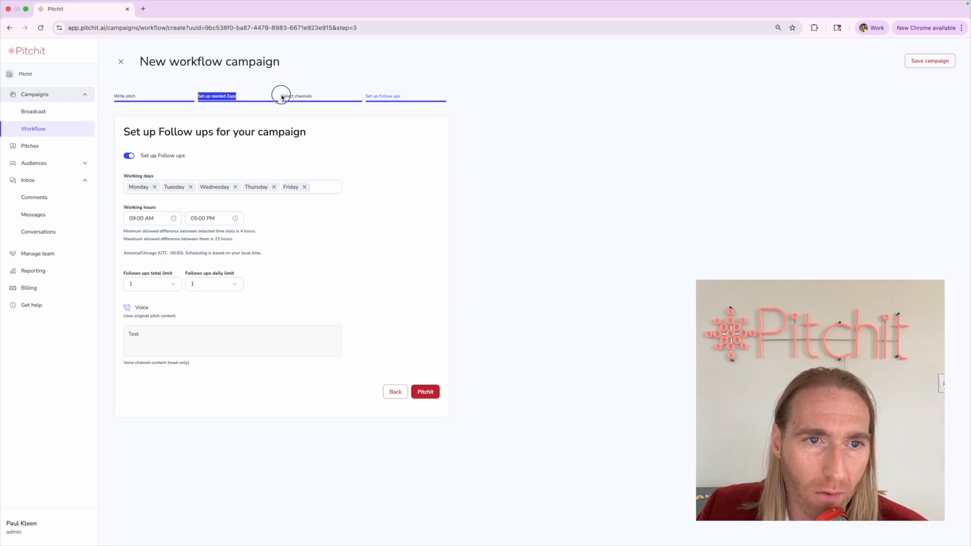
pyautogui.click(214, 122)
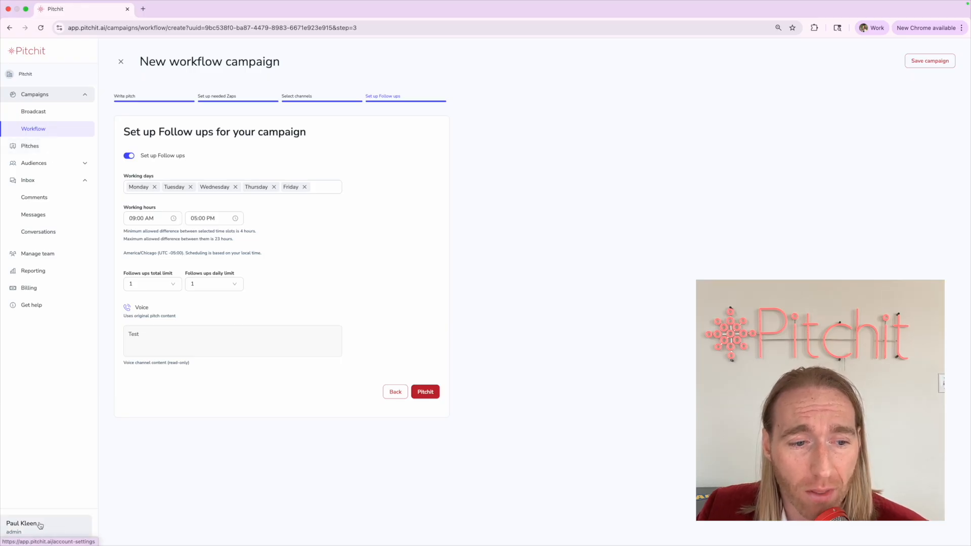
# Discard the follow-up changes, view the Voice connection's phone number, and return to Workflow with the Test draft listed
pyautogui.click(26, 529)
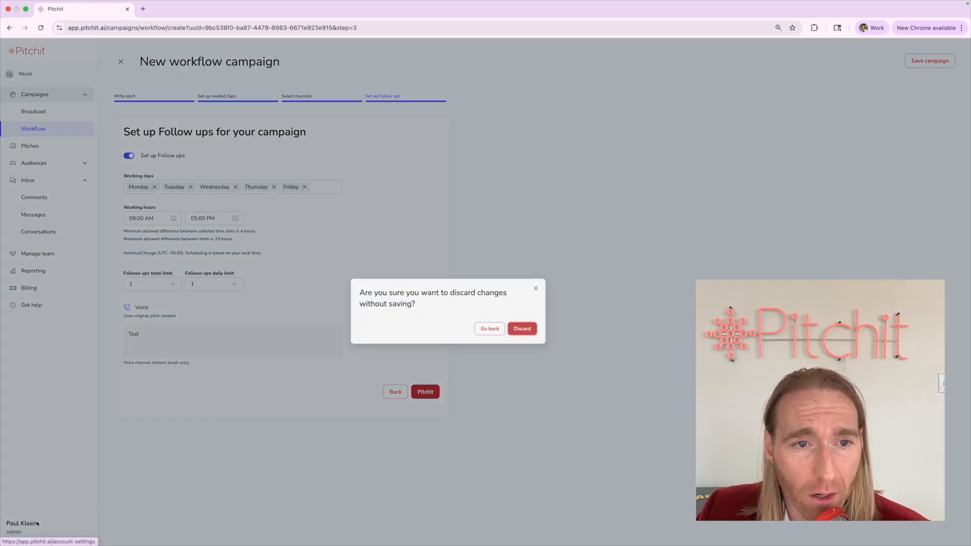
pyautogui.click(554, 309)
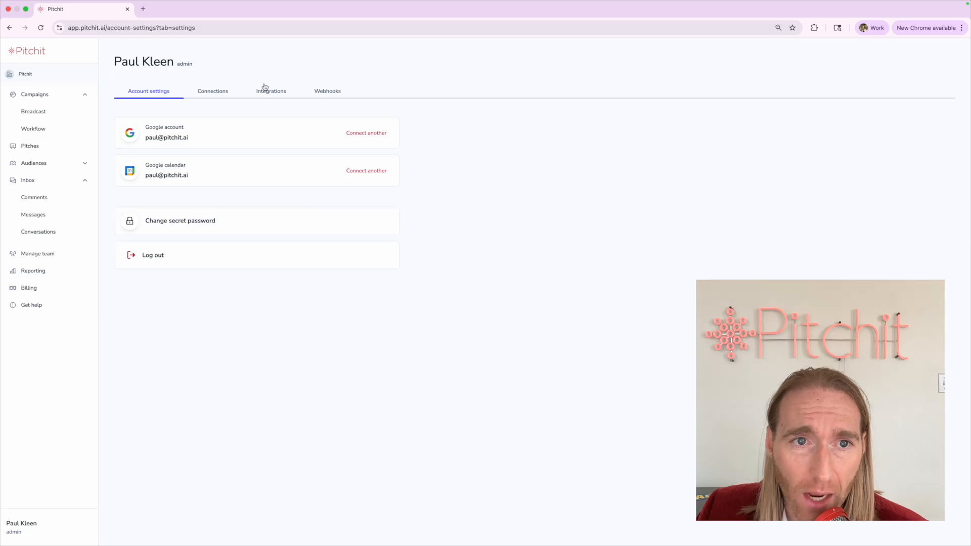
pyautogui.click(202, 95)
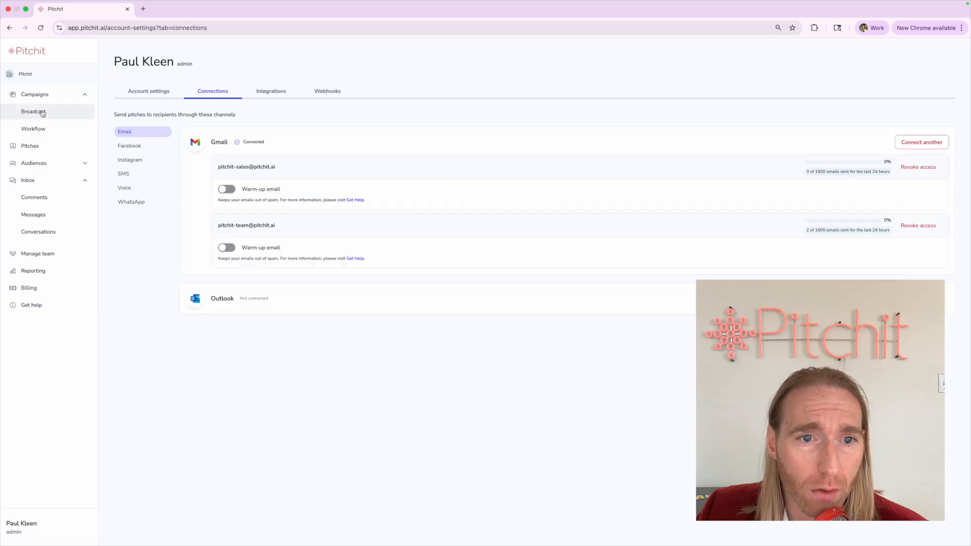
pyautogui.click(140, 189)
pyautogui.moveTo(214, 151); pyautogui.dragTo(266, 146)
pyautogui.click(44, 130)
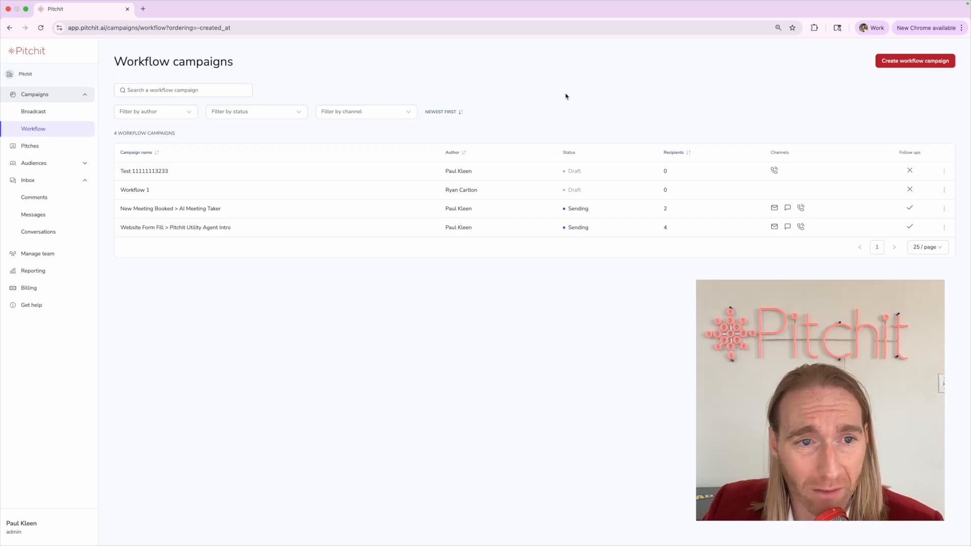
pyautogui.moveTo(625, 3)
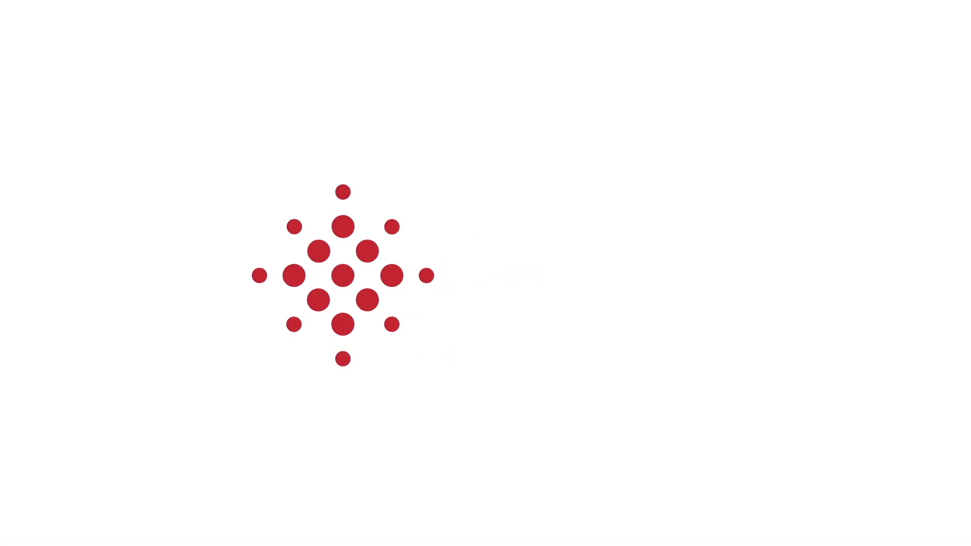